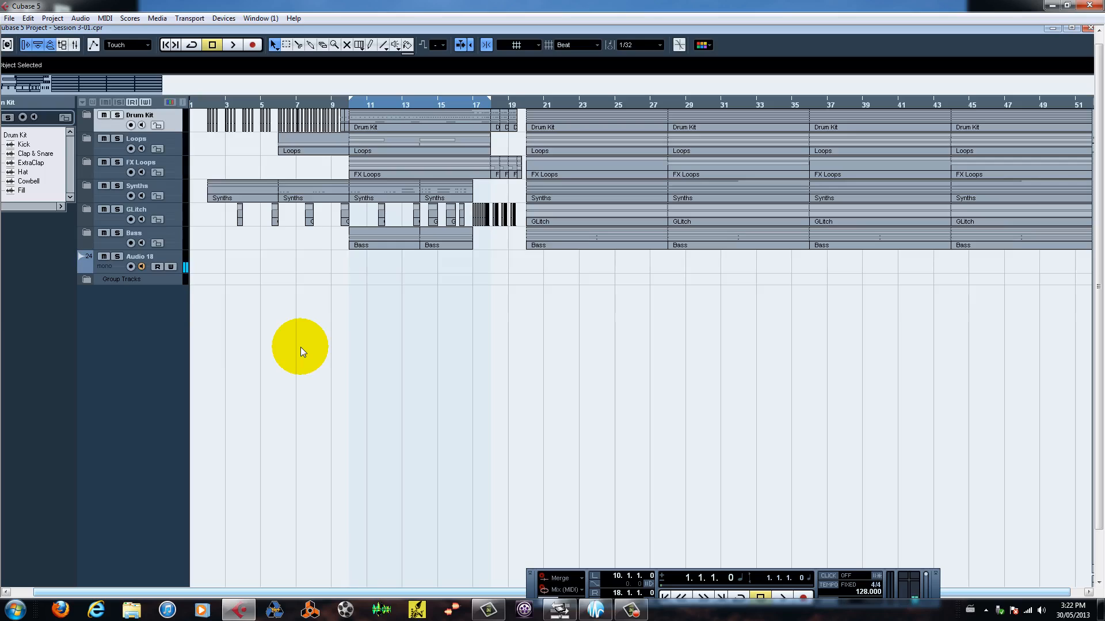
- Play the arrangement from the project start past bar 28 with Audio 18 monitoring off, moving the transport panel fully into view
key("space")
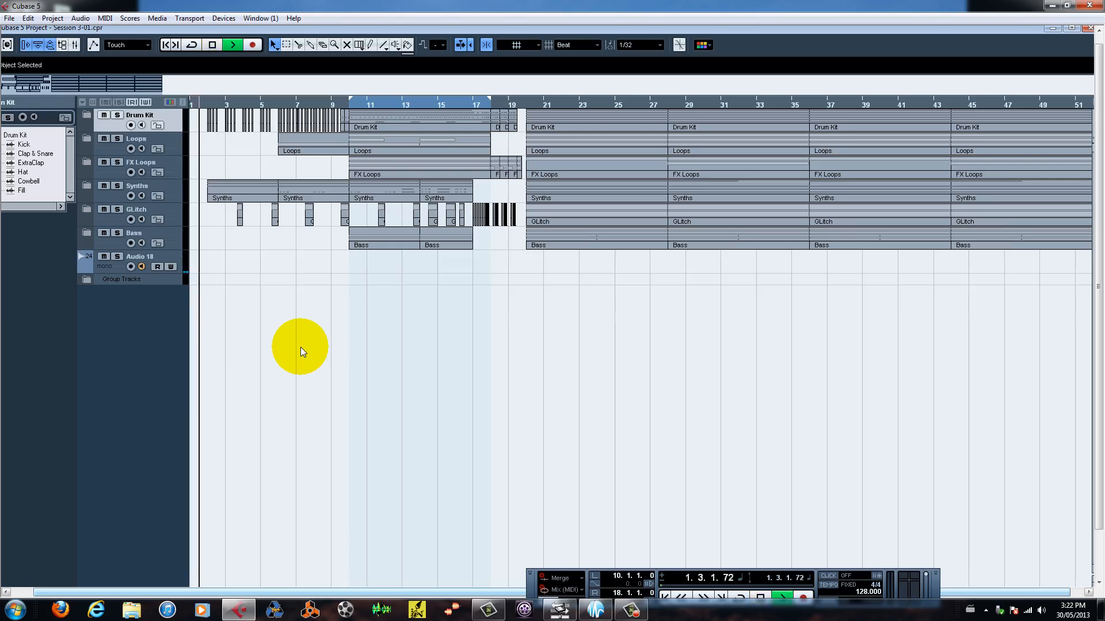
left_click(142, 267)
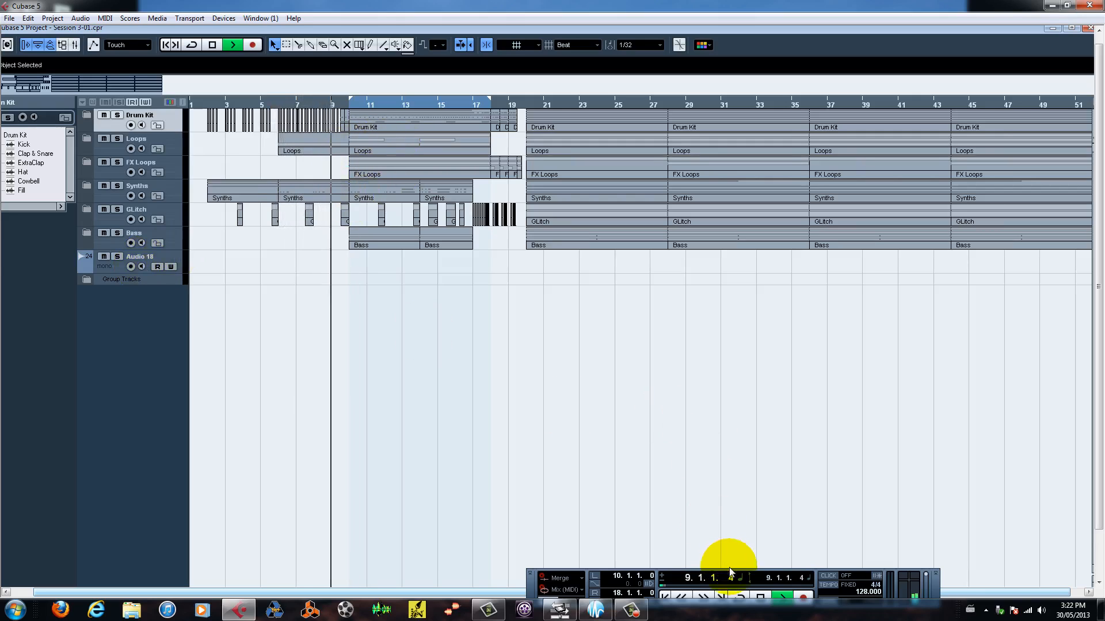
left_click_drag(731, 572, 623, 350)
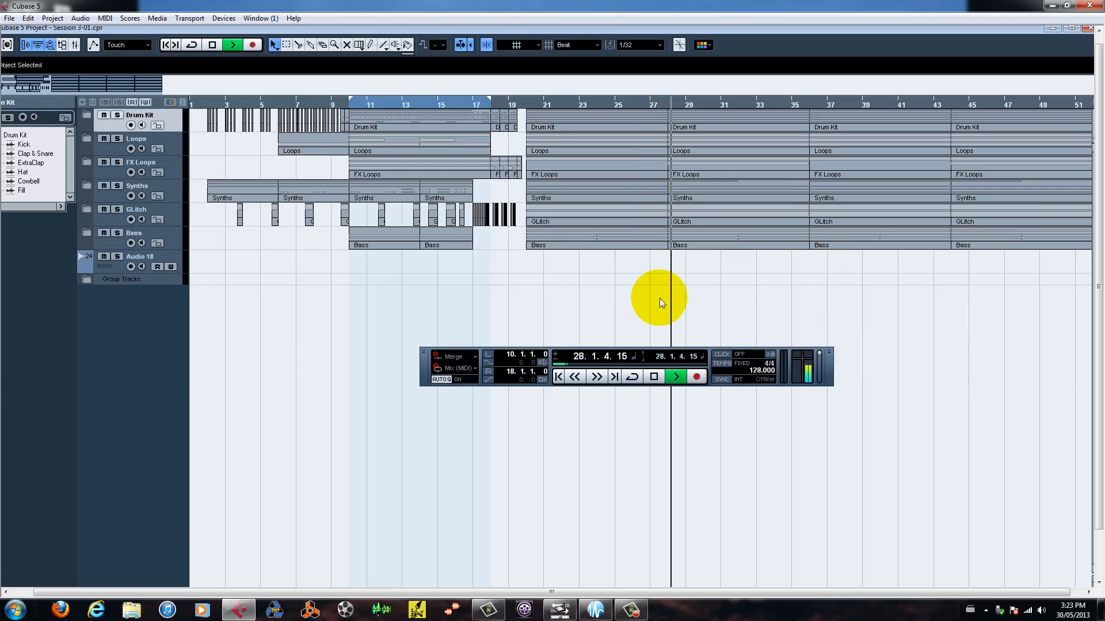
left_click(140, 266)
key("space")
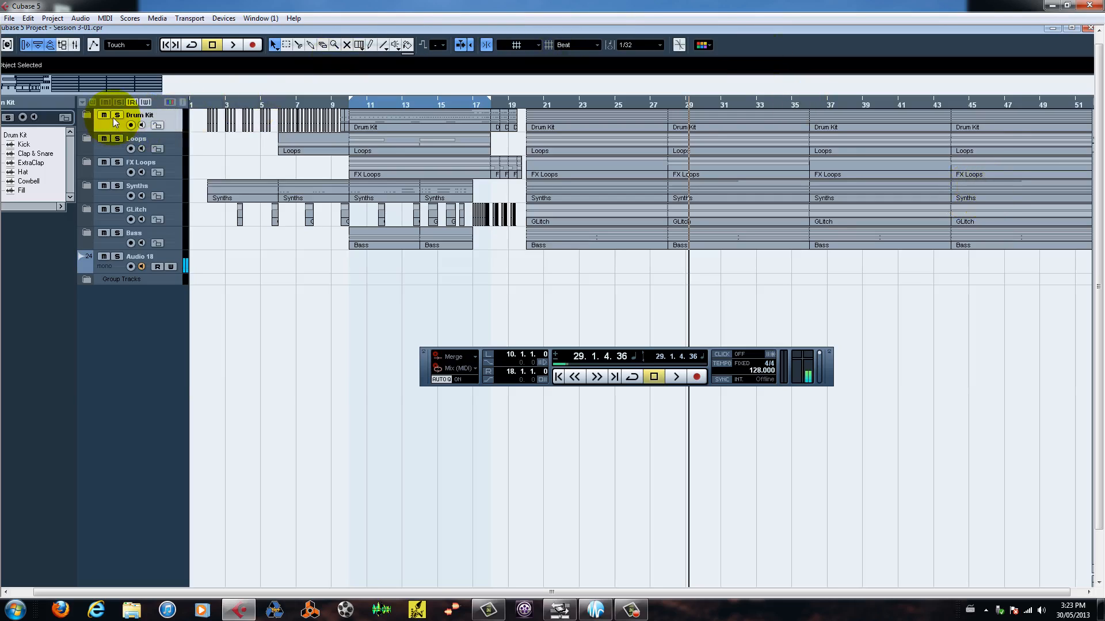
- Expand the Drum Kit folder, solo the Kick track and show its automation lanes, shifting the project window fully into view
left_click(87, 116)
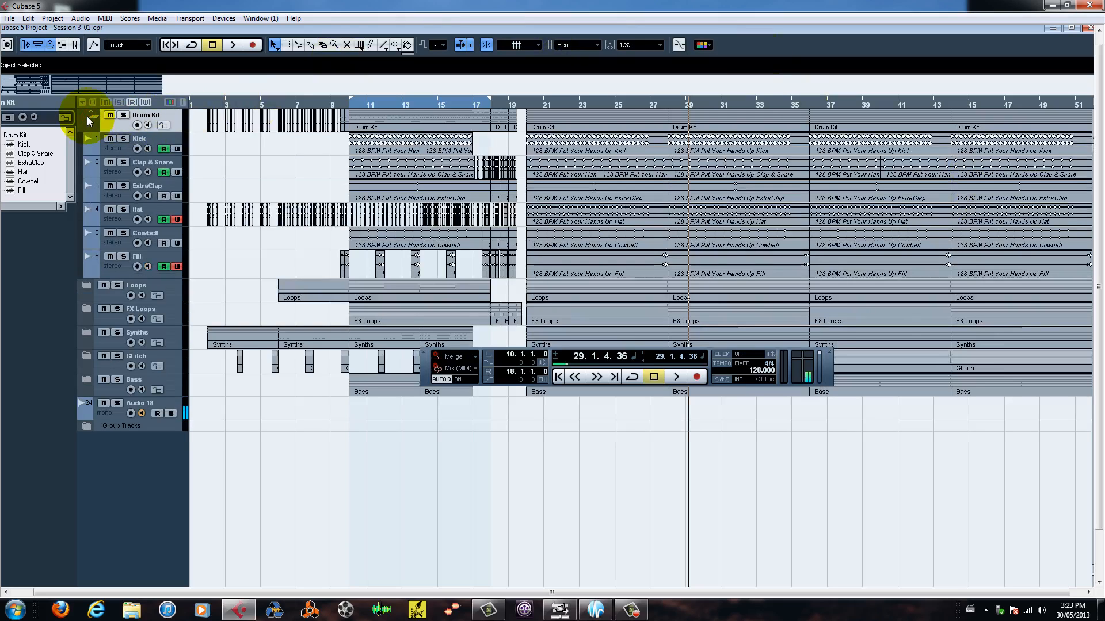
left_click(124, 140)
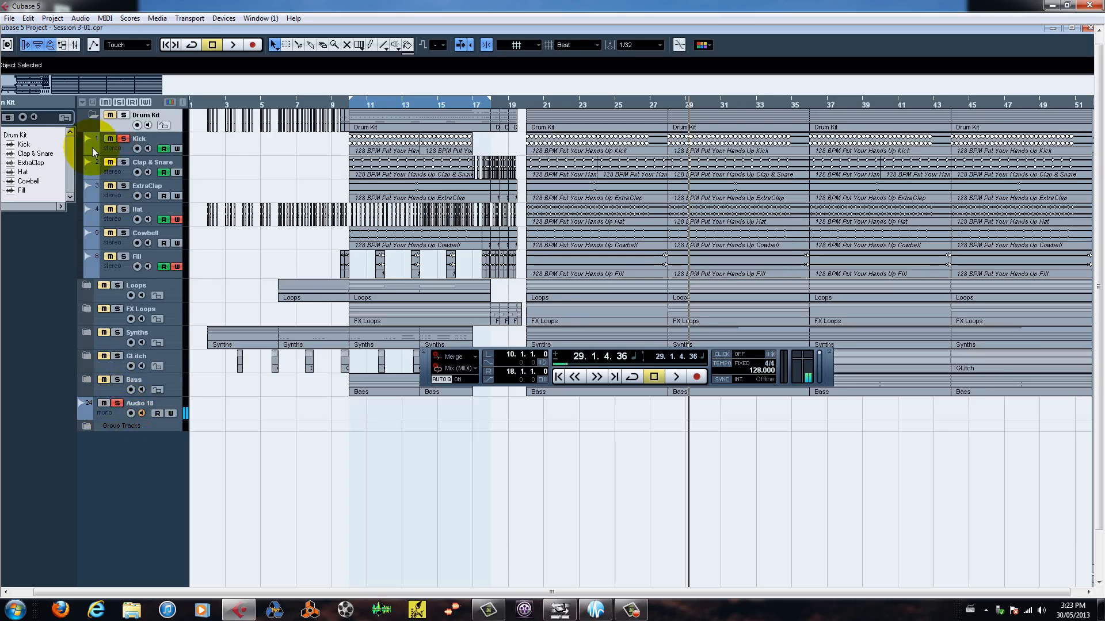
left_click(86, 140)
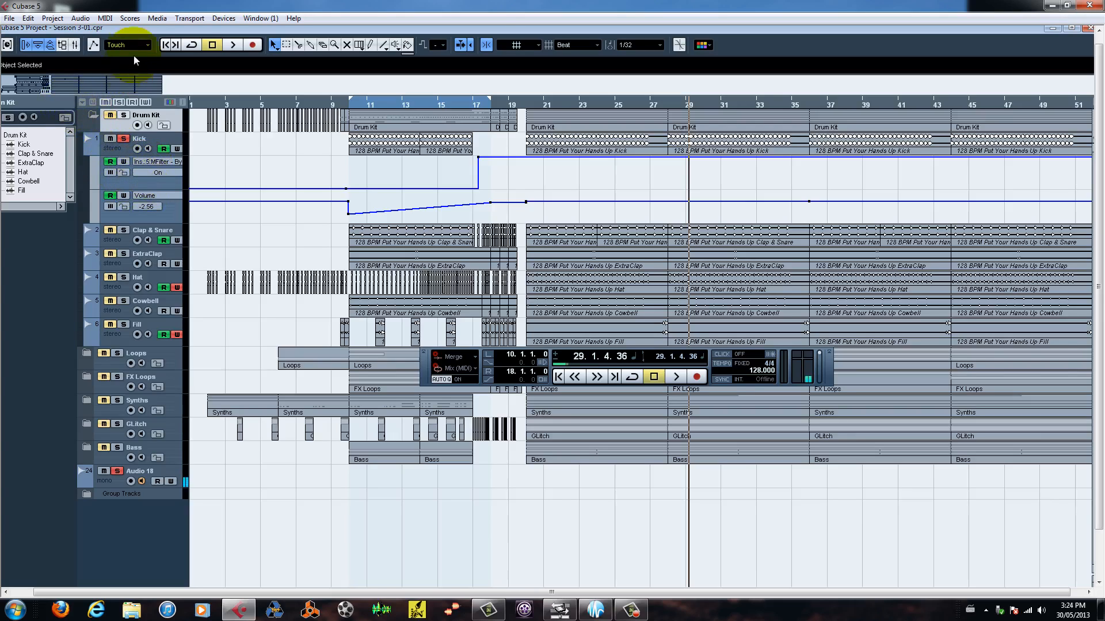
left_click_drag(140, 31, 191, 45)
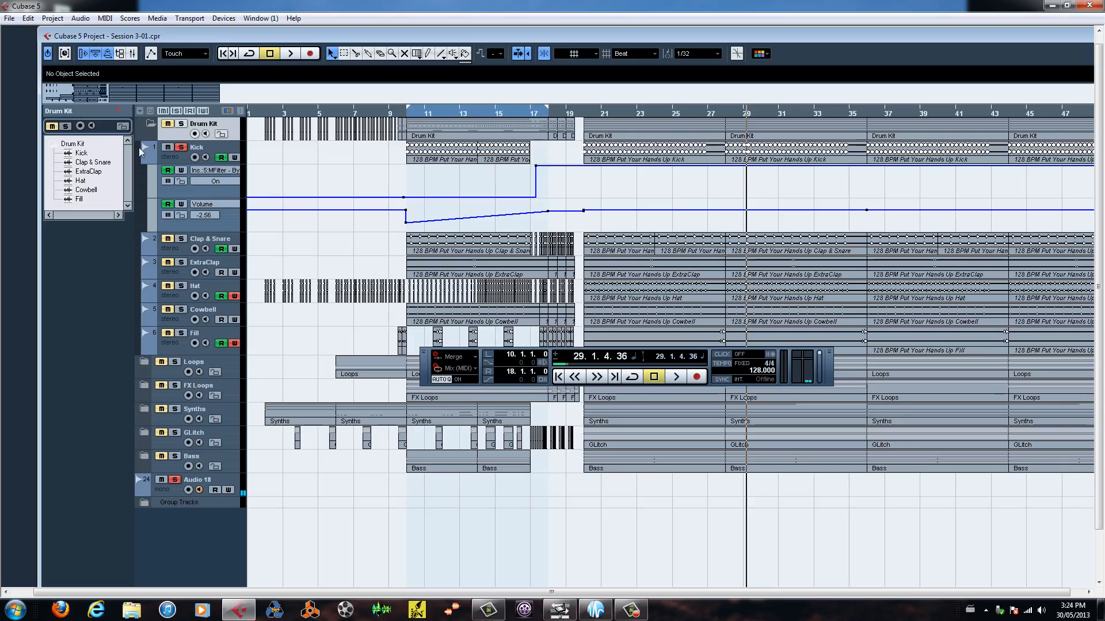
- Open the Kick channel settings and the MFilter editor in insert 5, placing both windows clear of the track list
left_click(213, 148)
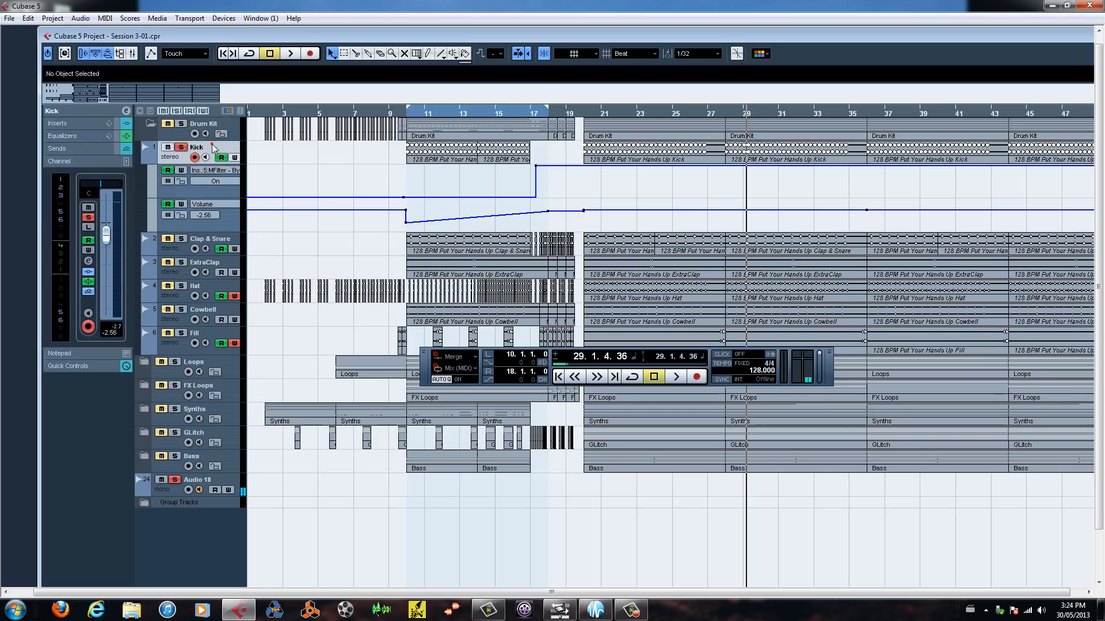
left_click(126, 111)
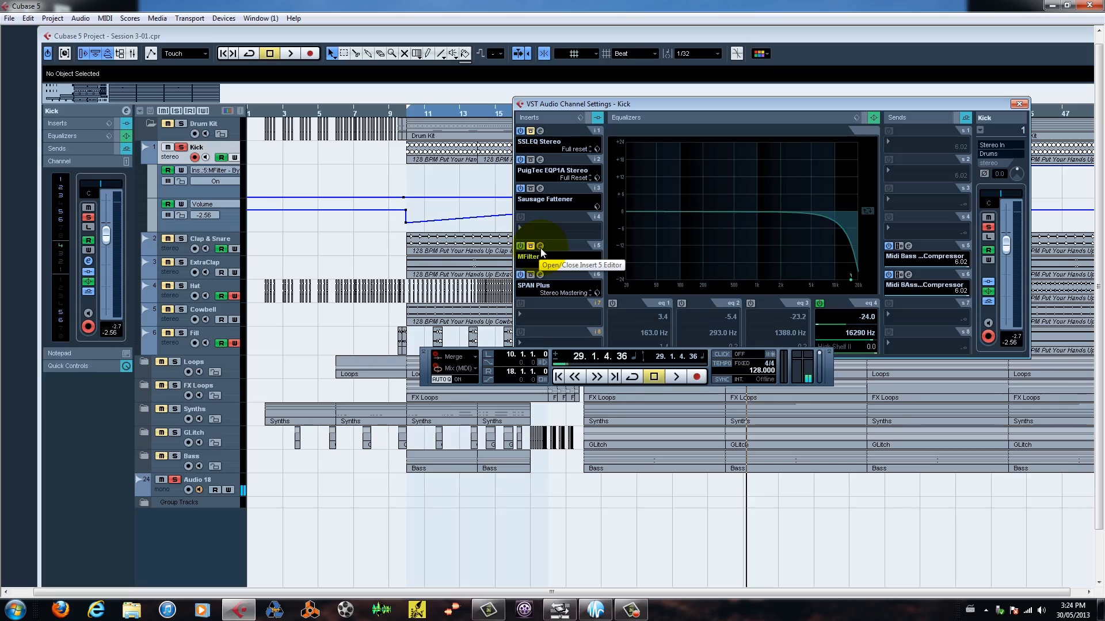
left_click_drag(612, 105, 634, 101)
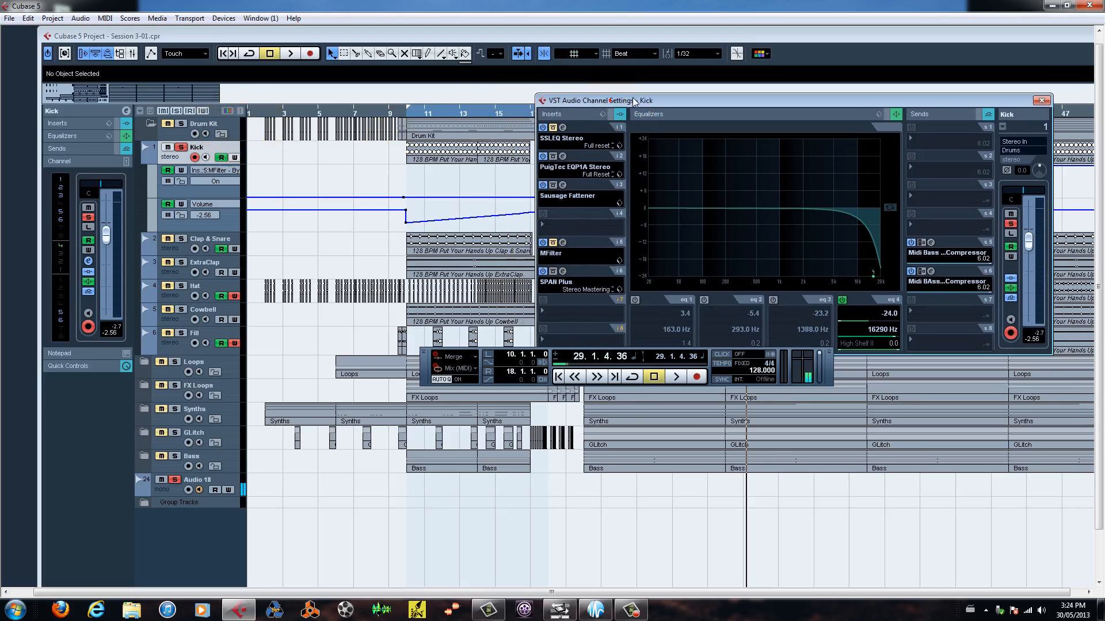
left_click(563, 243)
left_click_drag(616, 270, 886, 102)
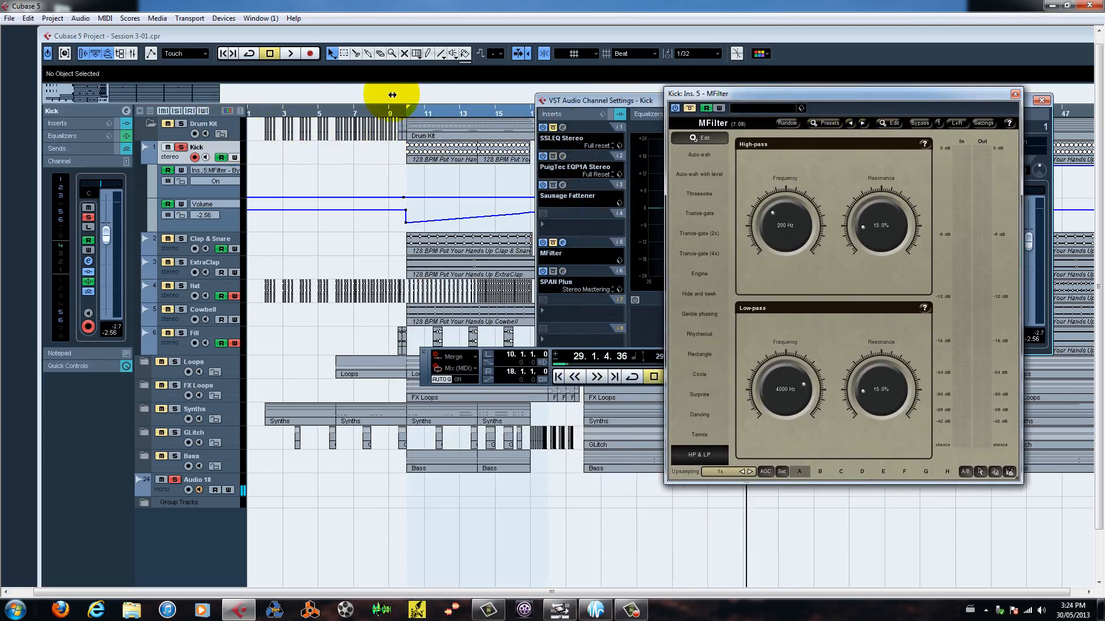
- Play the soloed Kick from just before bar 10 to bar 21 to hear its MFilter and volume automation
left_click(401, 115)
key("space")
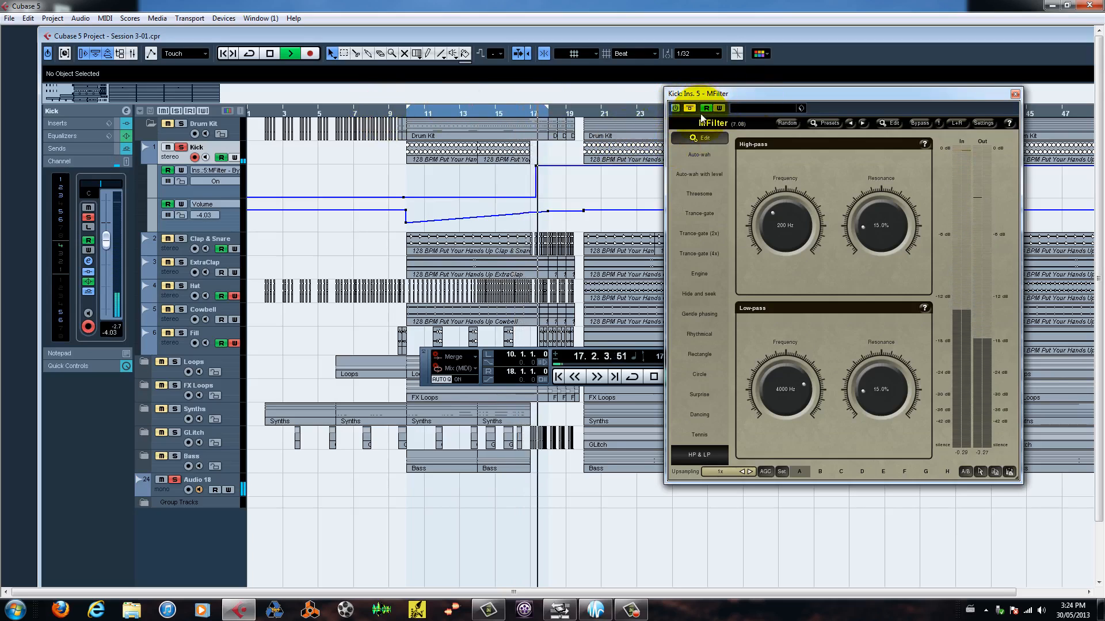
left_click_drag(737, 94, 828, 114)
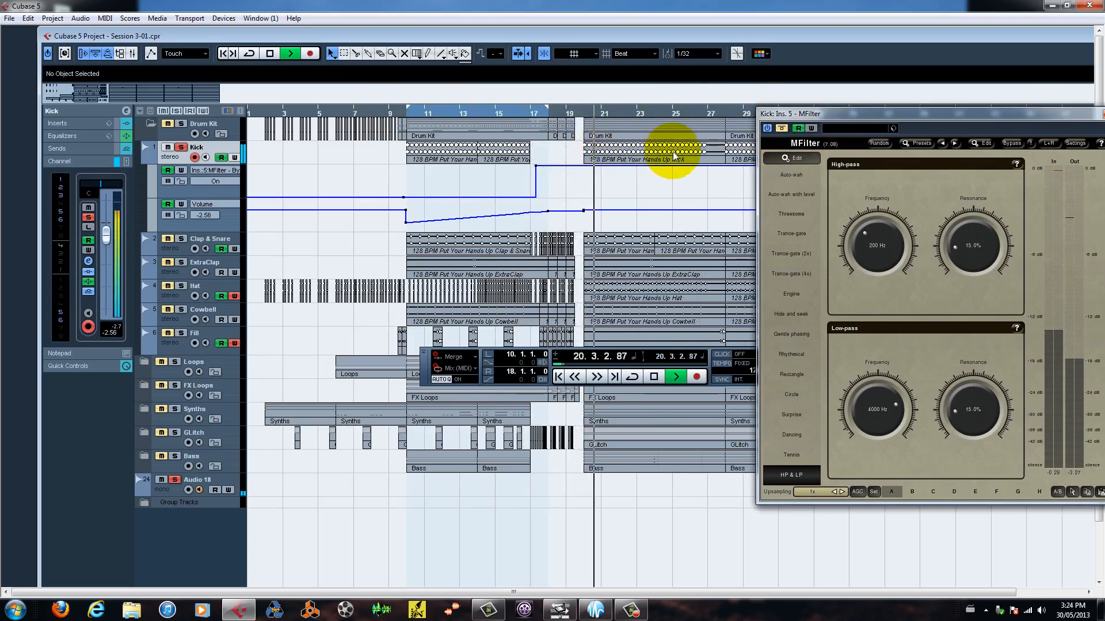
key("space")
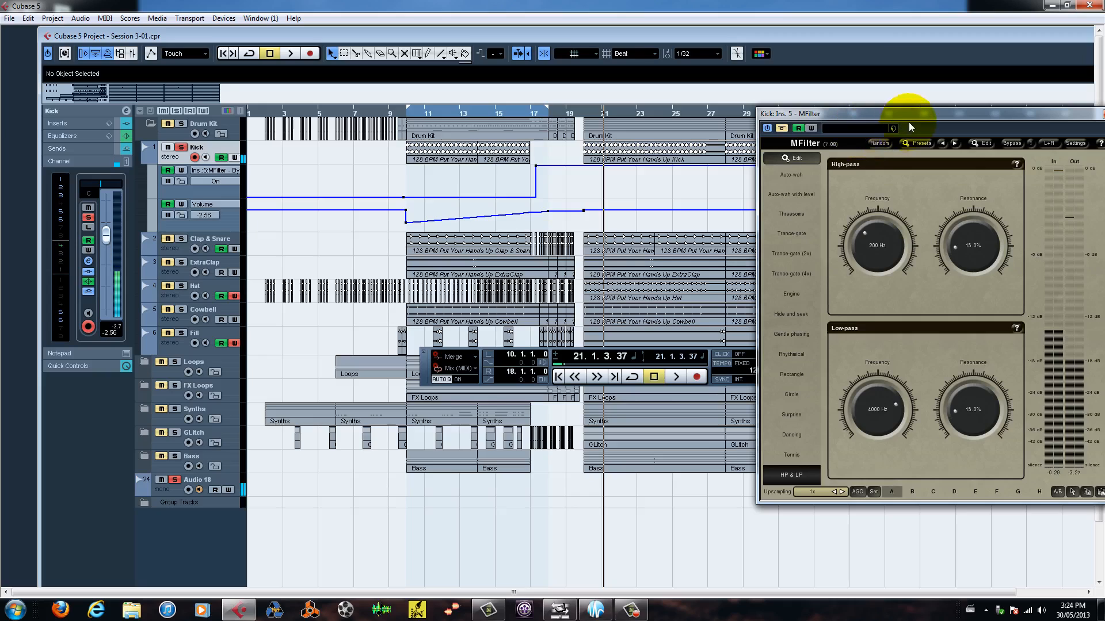
- Show the Clap & Snare automation lanes and solo that track alongside the Kick, closing the MFilter editor
left_click_drag(909, 120, 748, 62)
left_click(146, 238)
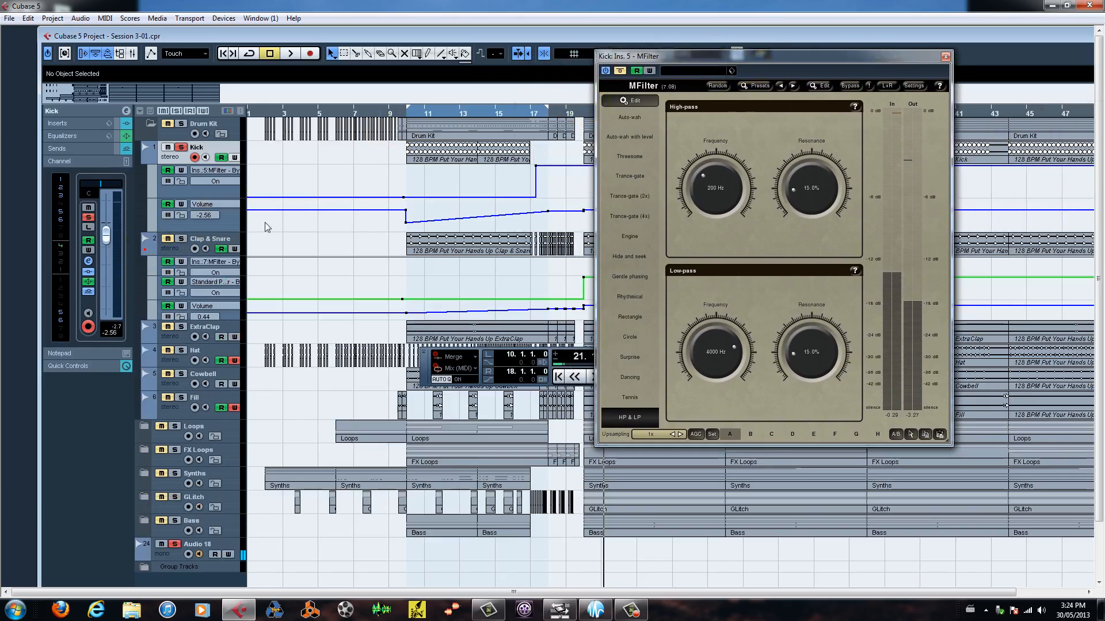
left_click(944, 58)
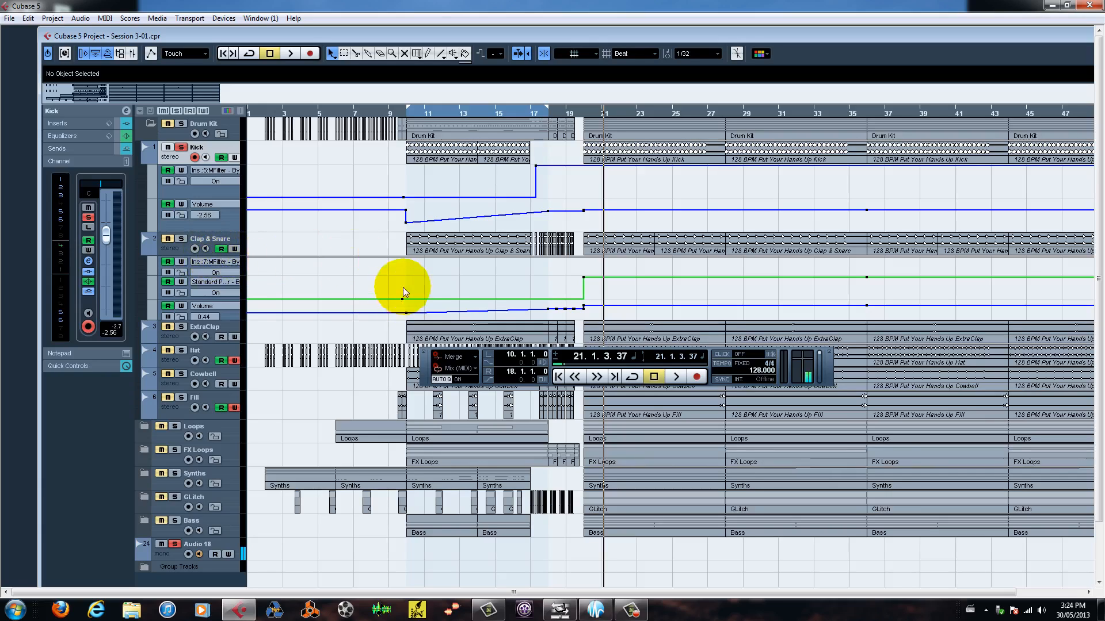
left_click(182, 240)
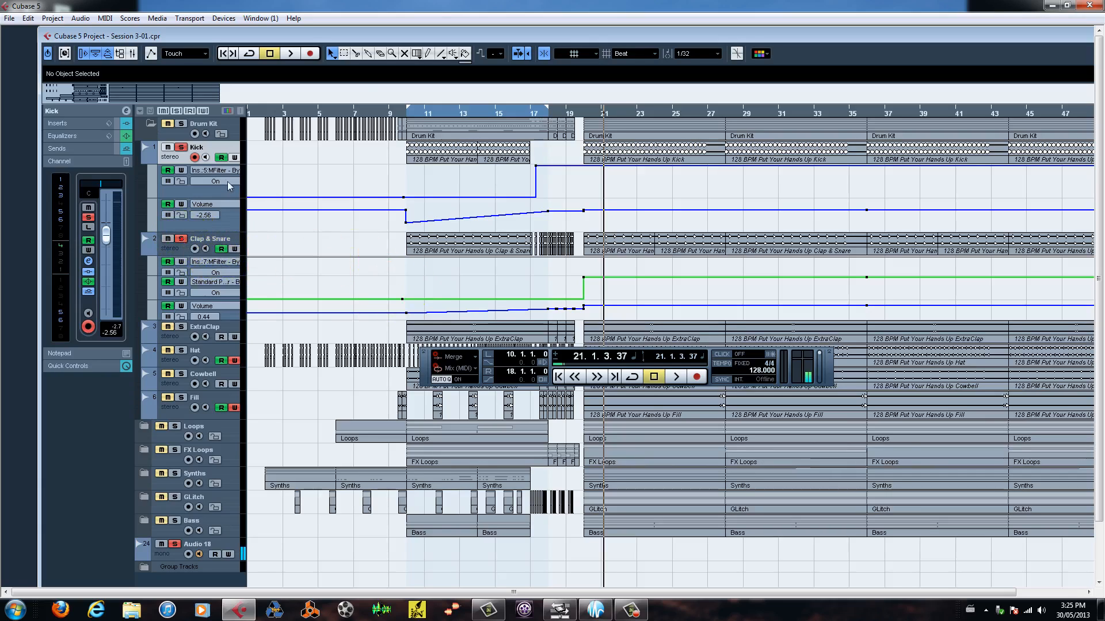
- Play the soloed Kick and Clap & Snare from 9.4.1 to bar 22 to hear their combined automation
left_click(402, 112)
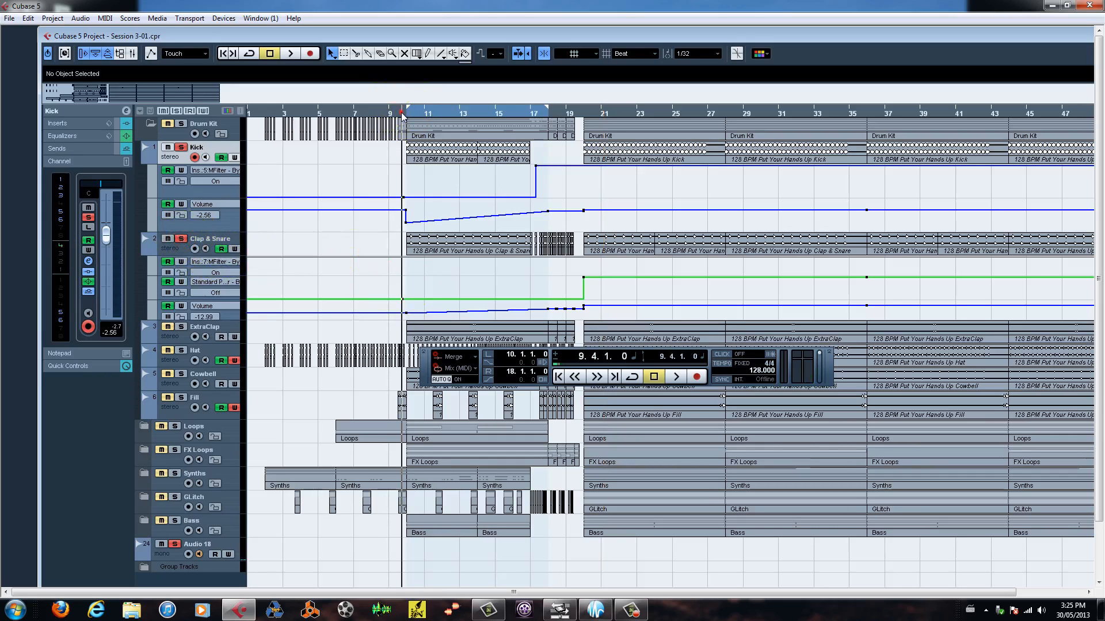
key("space")
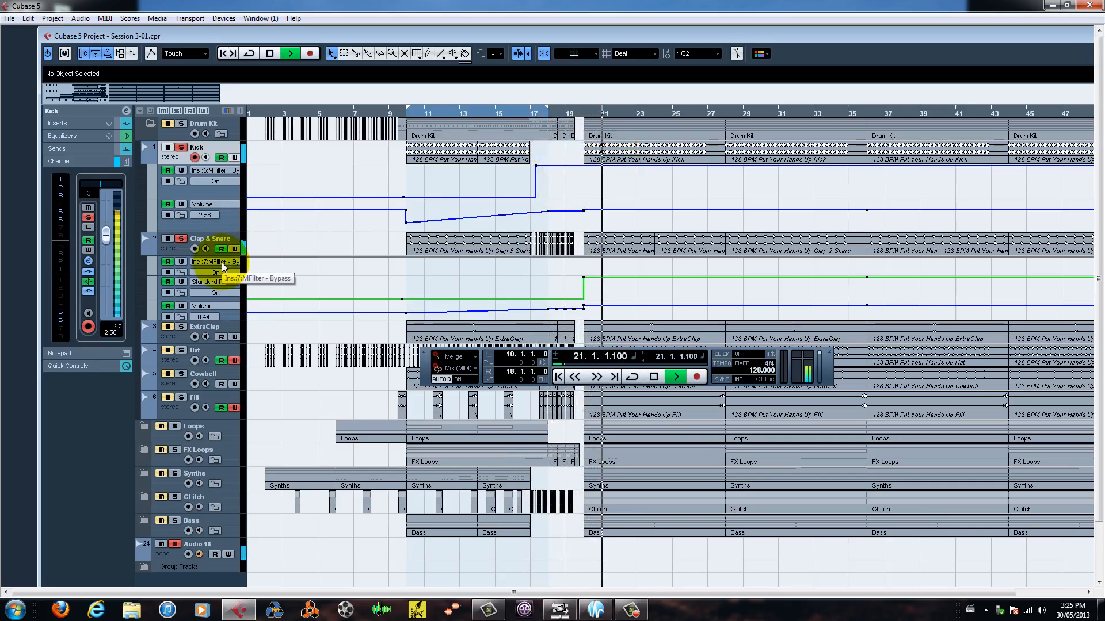
key("space")
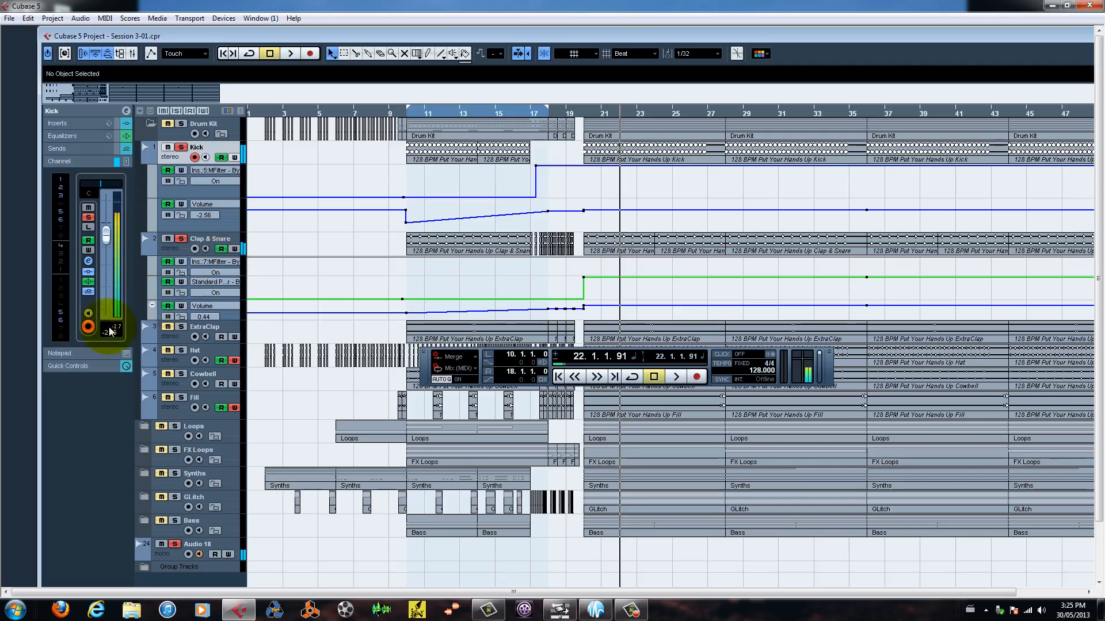
- Show the volume automation lanes of the ExtraClap, Hat, Cowbell and Fill tracks, moving the transport panel out of their way
left_click(146, 338)
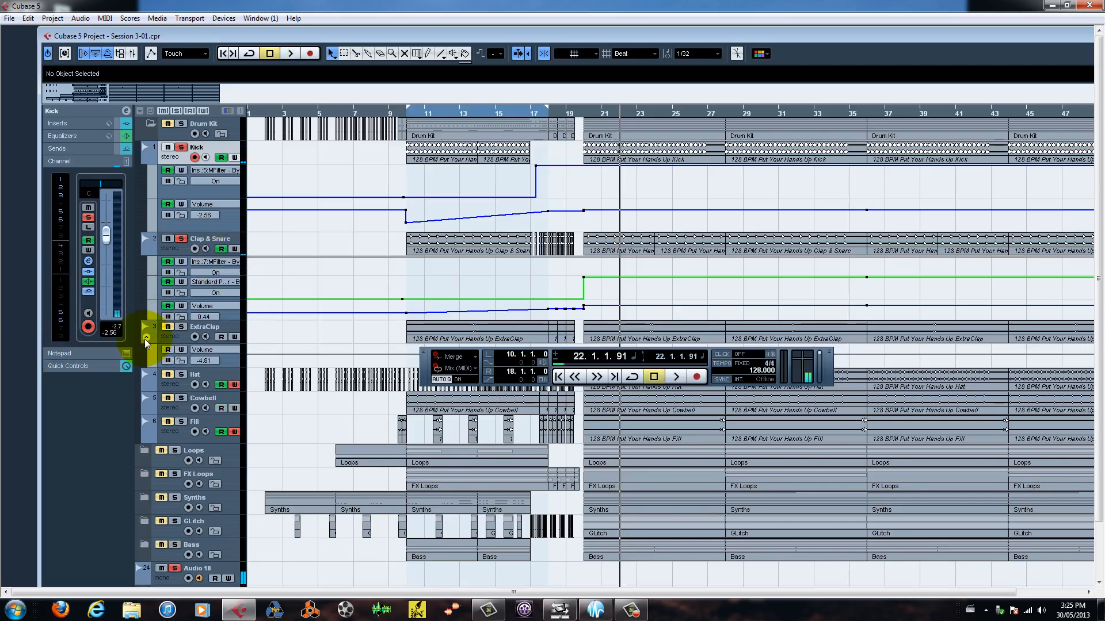
left_click_drag(566, 352, 548, 528)
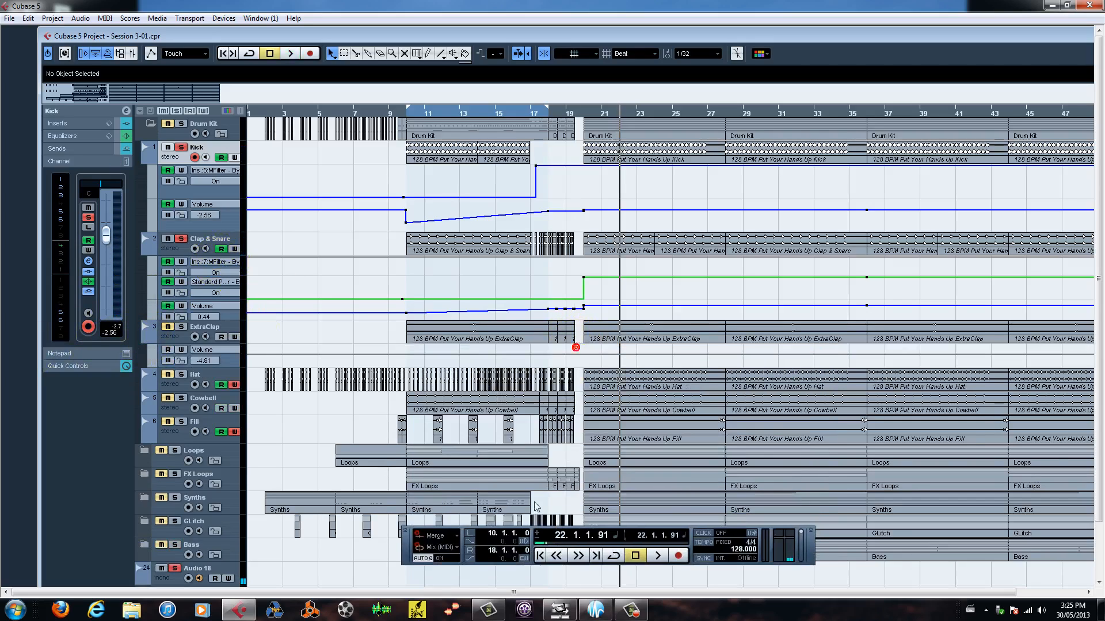
left_click(146, 386)
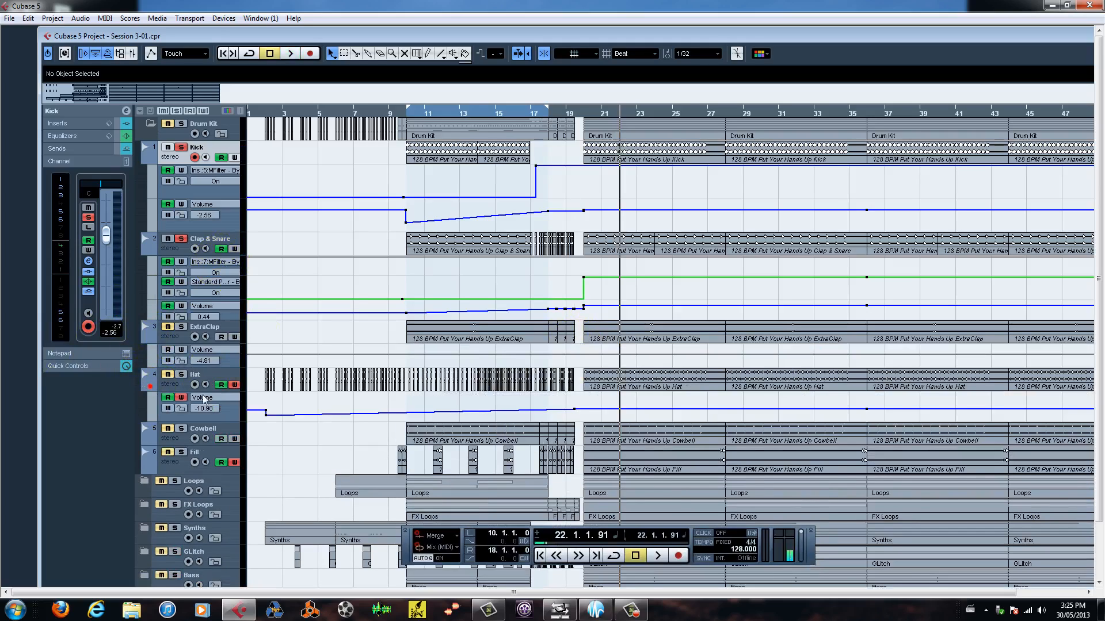
left_click(264, 413)
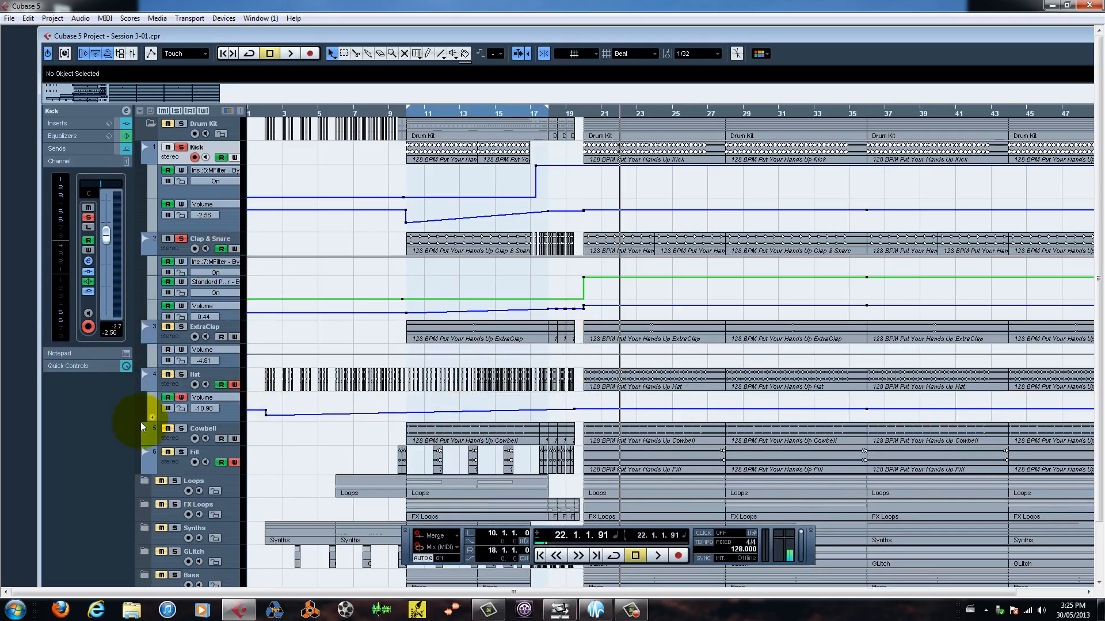
left_click(147, 439)
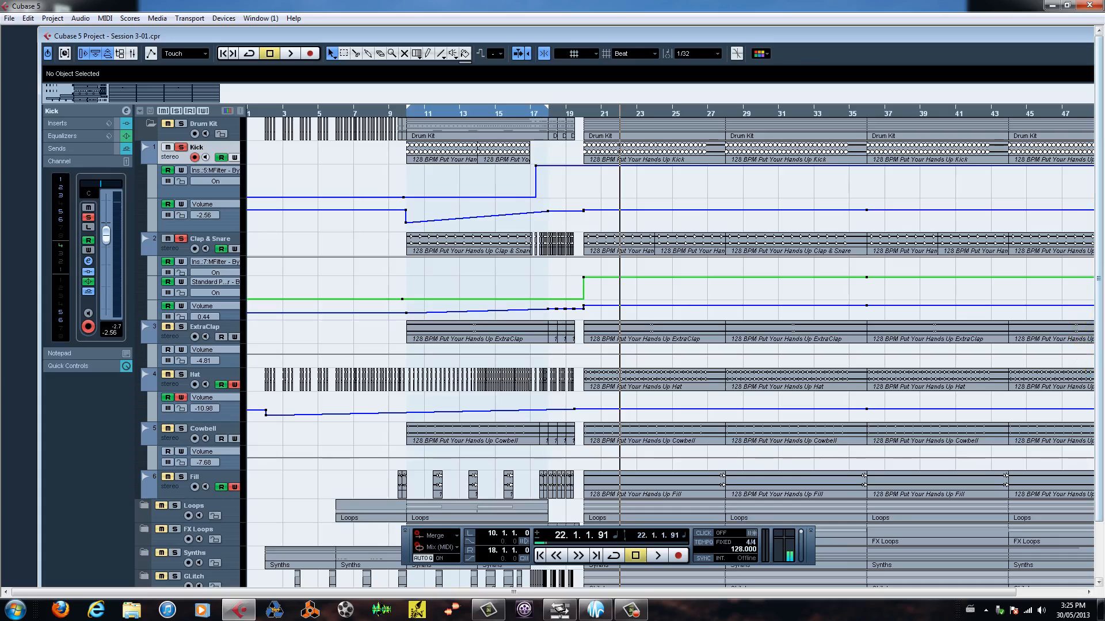
left_click_drag(1100, 175, 1100, 242)
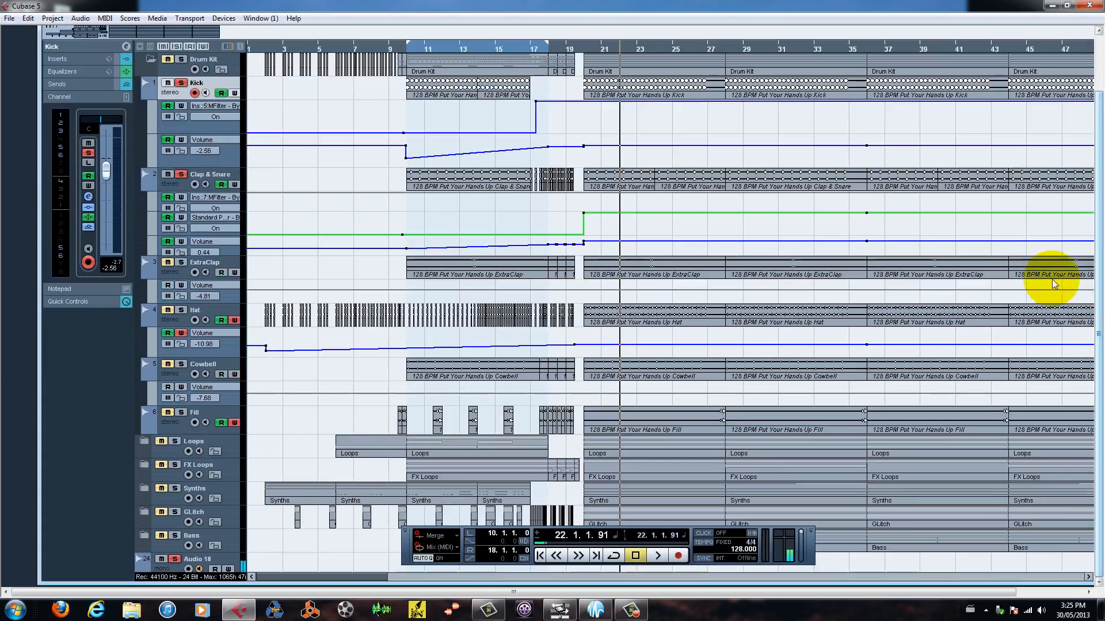
left_click(147, 428)
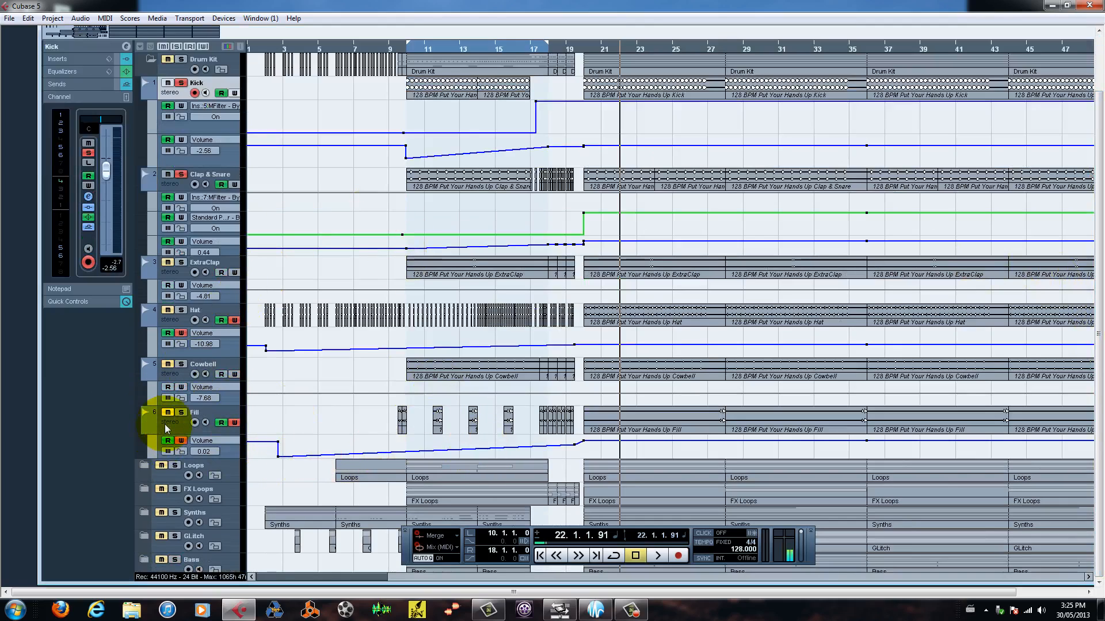
left_click(1098, 338)
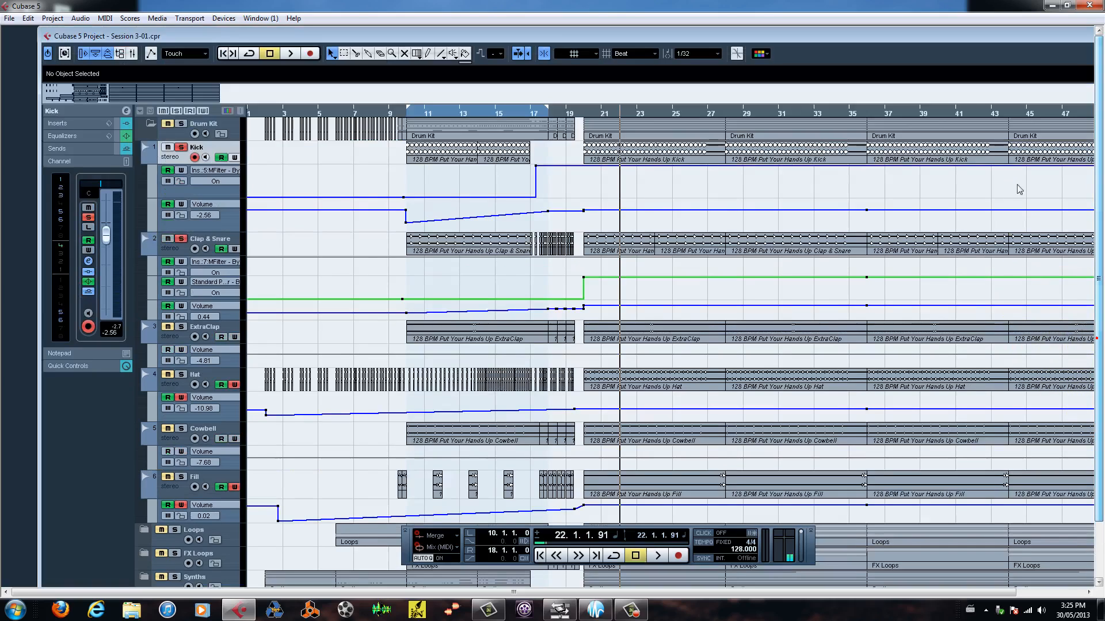
- Solo the whole Drum Kit folder and play it from the start of the project
left_click(167, 125)
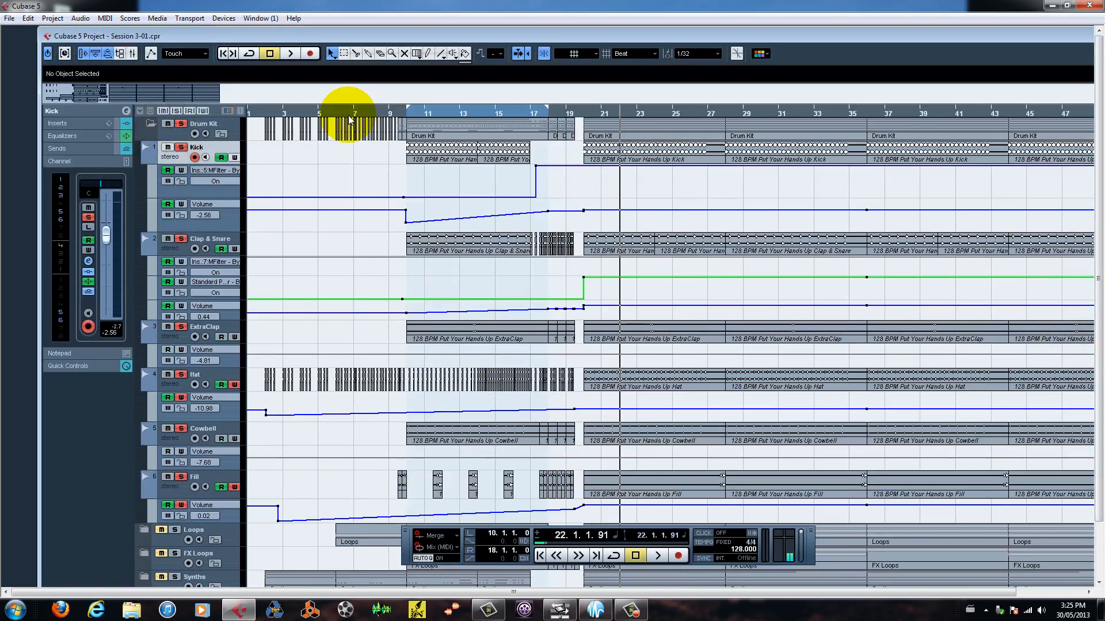
key("Home")
key("space")
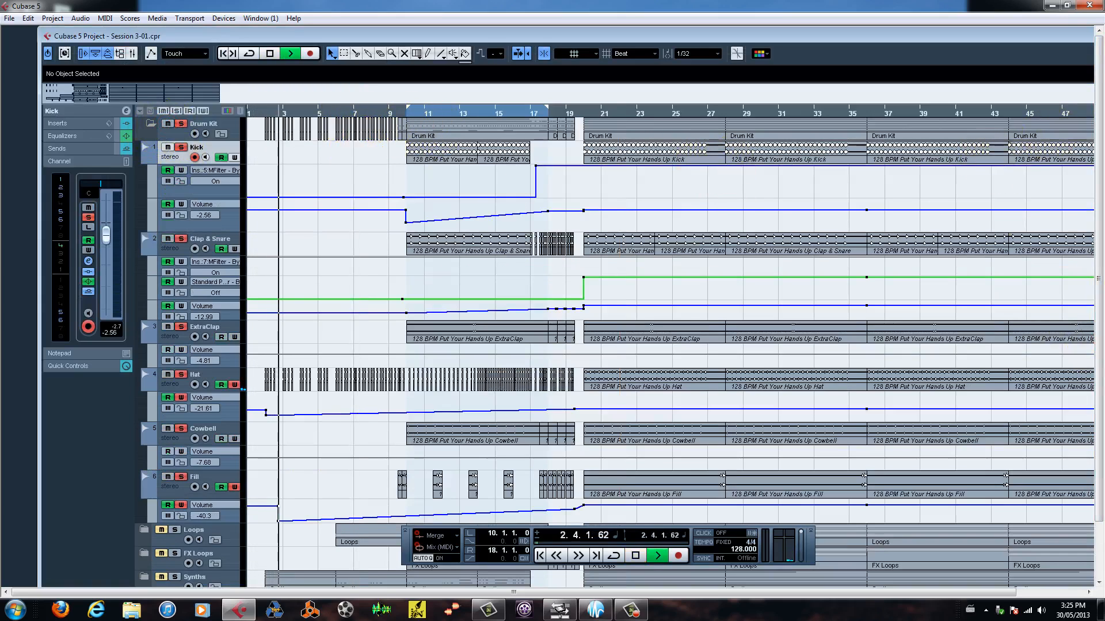
- Maximize the project window, and stop playback after bar 21 to collapse the Drum Kit folder
left_click_drag(1072, 38, 917, 42)
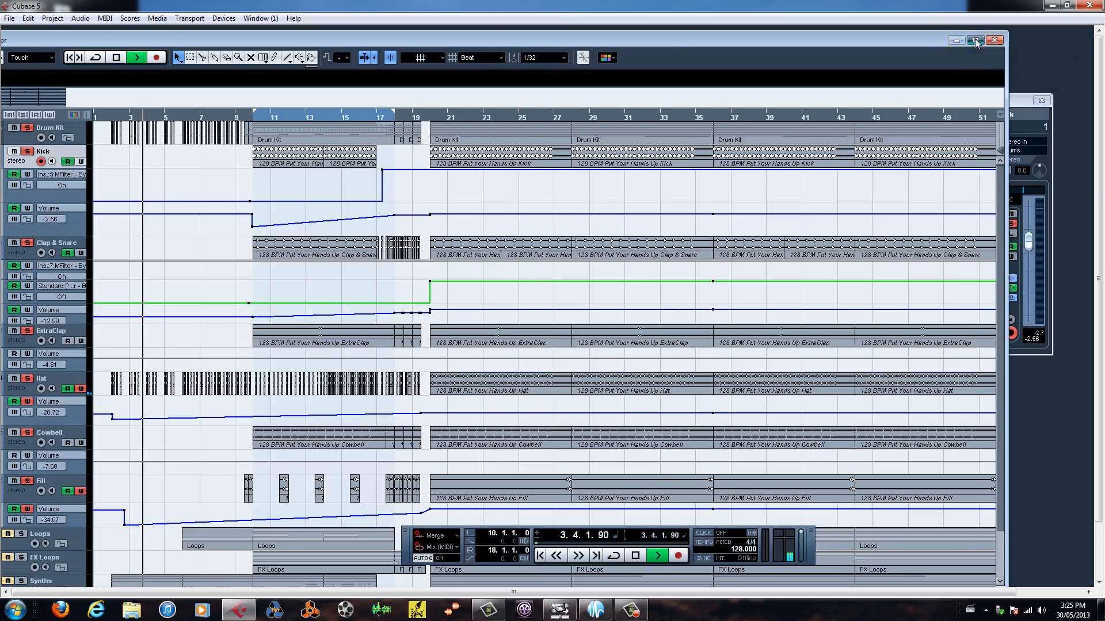
left_click(975, 40)
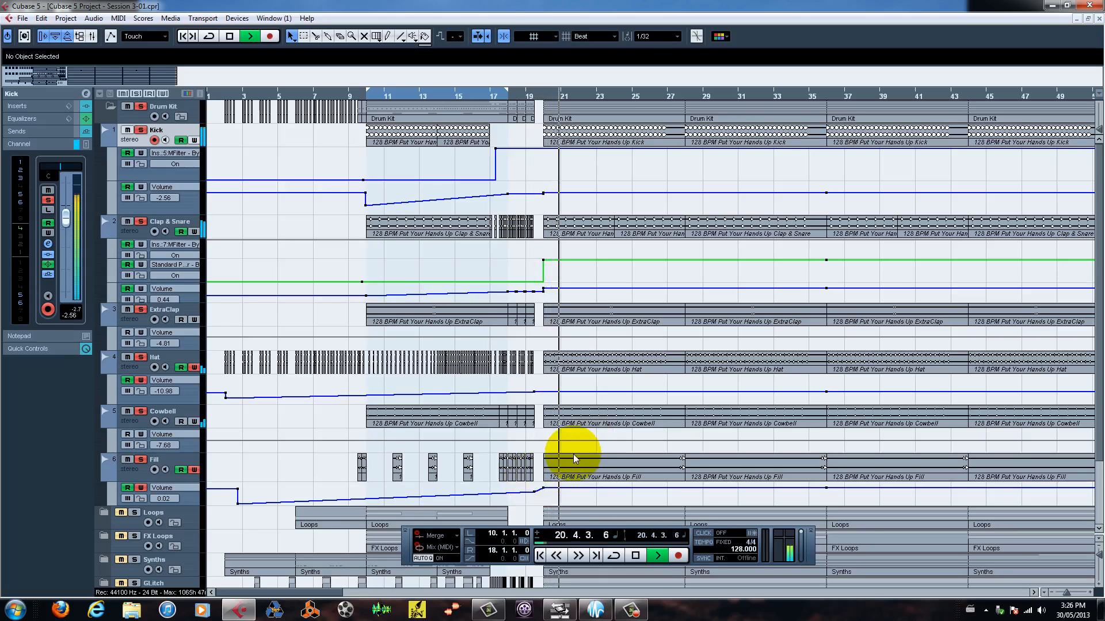
key("space")
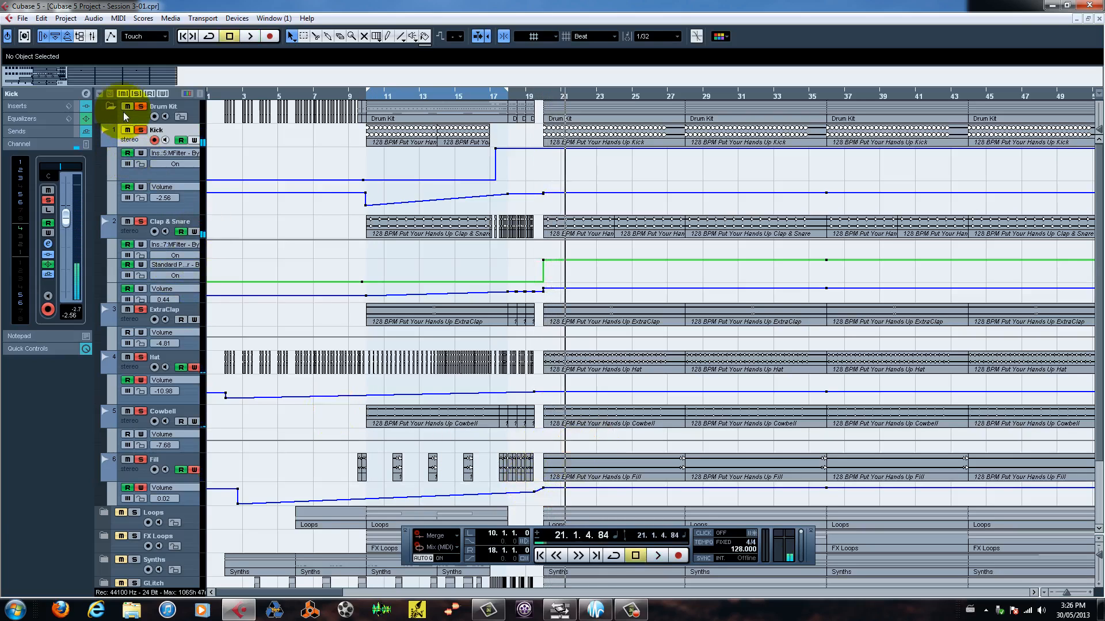
left_click(111, 107)
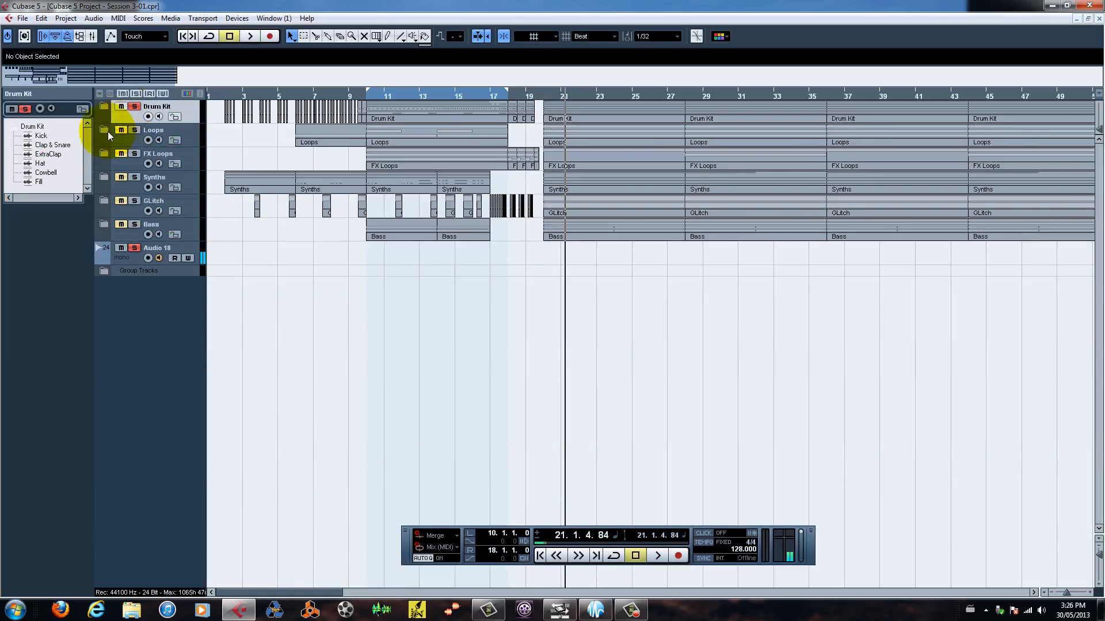
- Expand the Loops folder and show the volume automation lanes of the Loop, Loop 2 and Loop 1 tracks
left_click(107, 132)
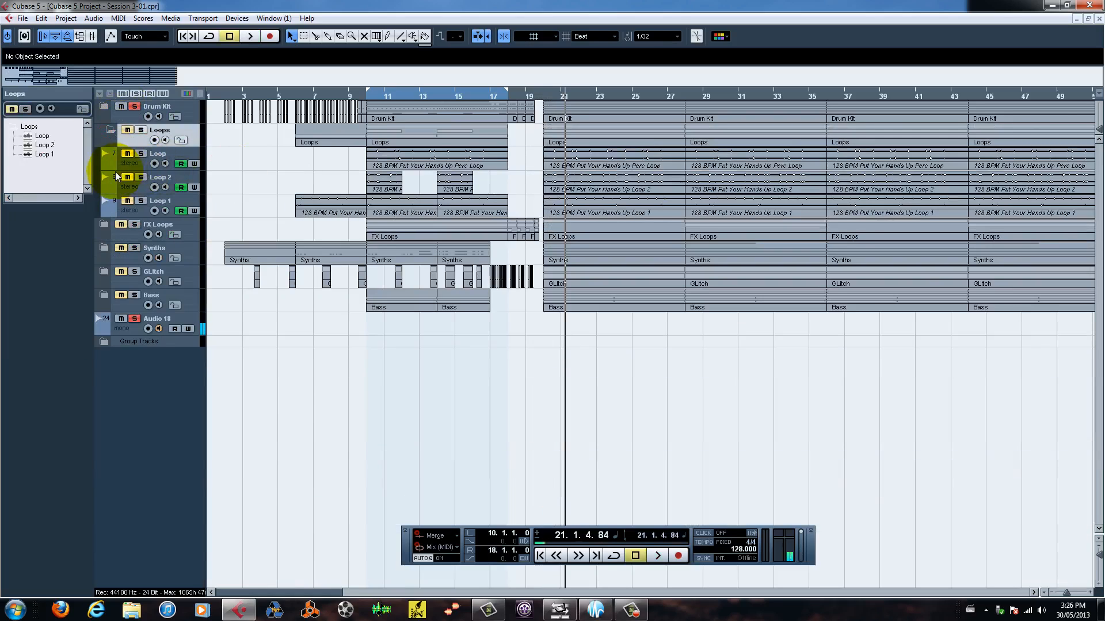
left_click(107, 166)
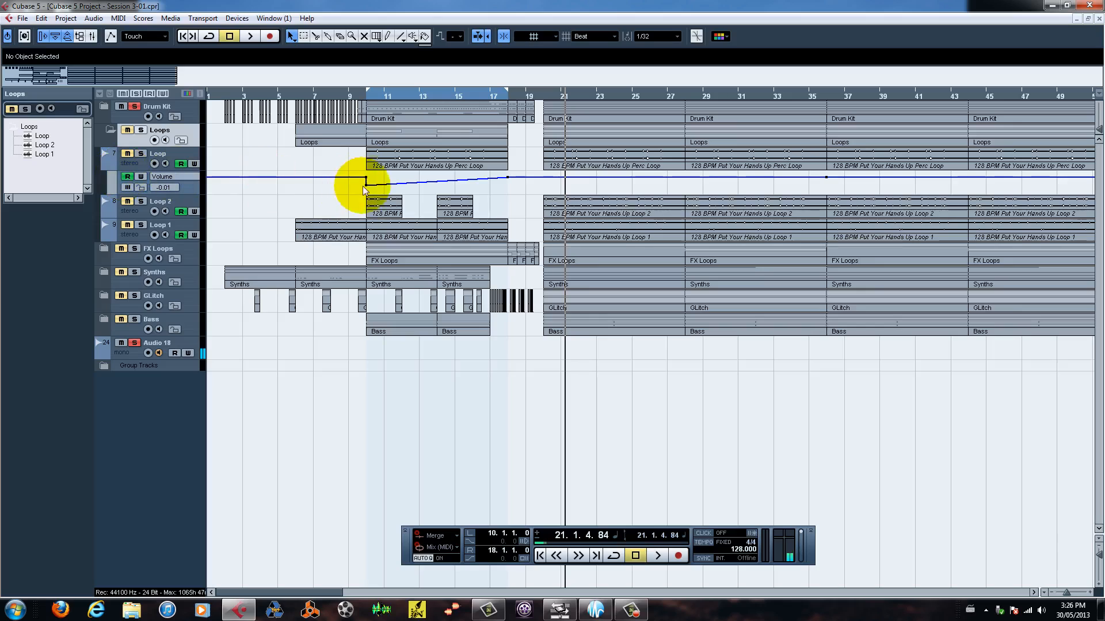
left_click(106, 213)
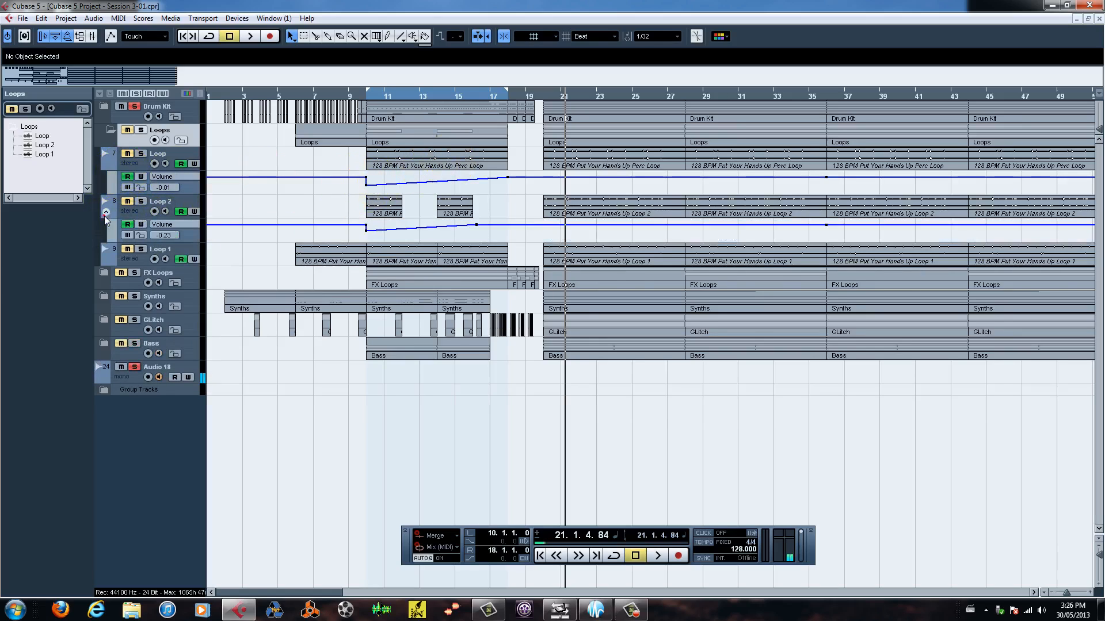
left_click(106, 260)
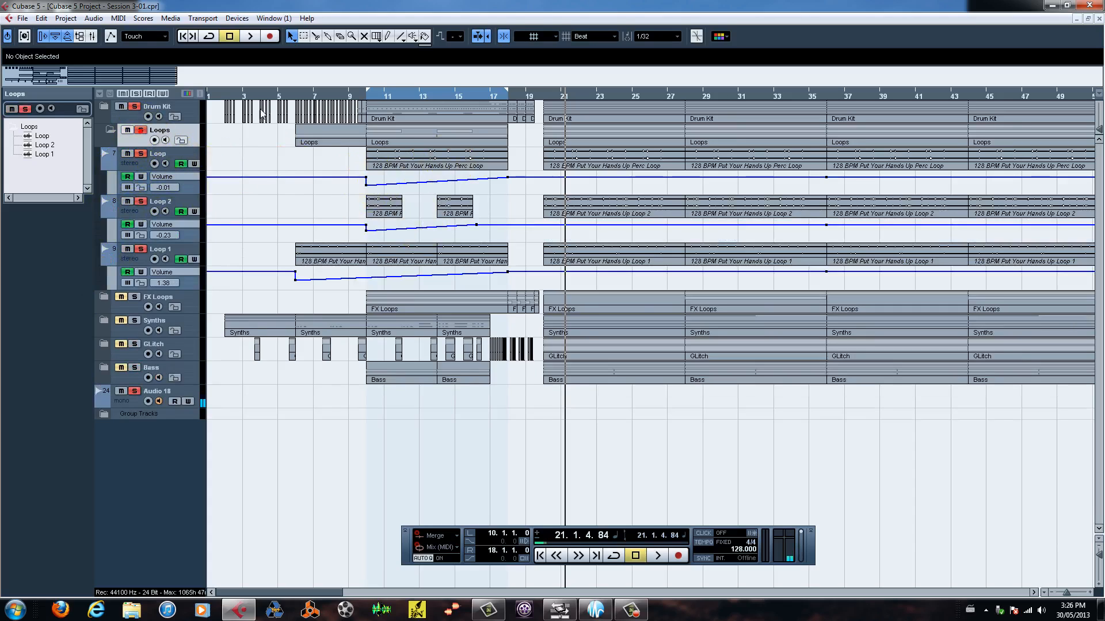
- Play the soloed Loops folder from bar 5 to bar 22, and collapse the folder once playback is stopped
left_click(314, 98)
left_click(285, 99)
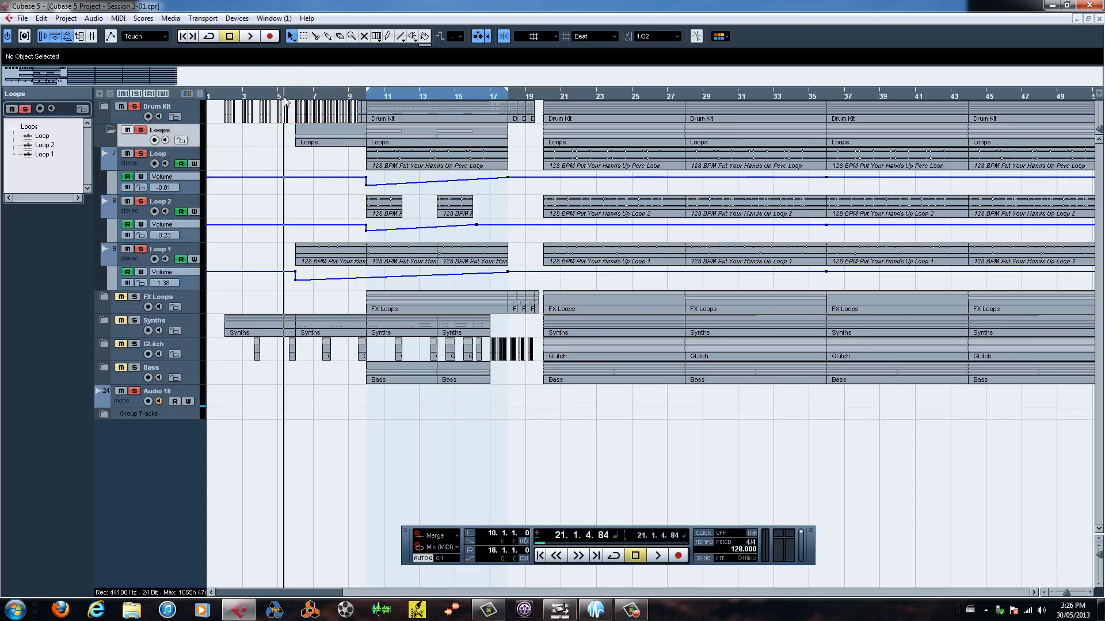
key("space")
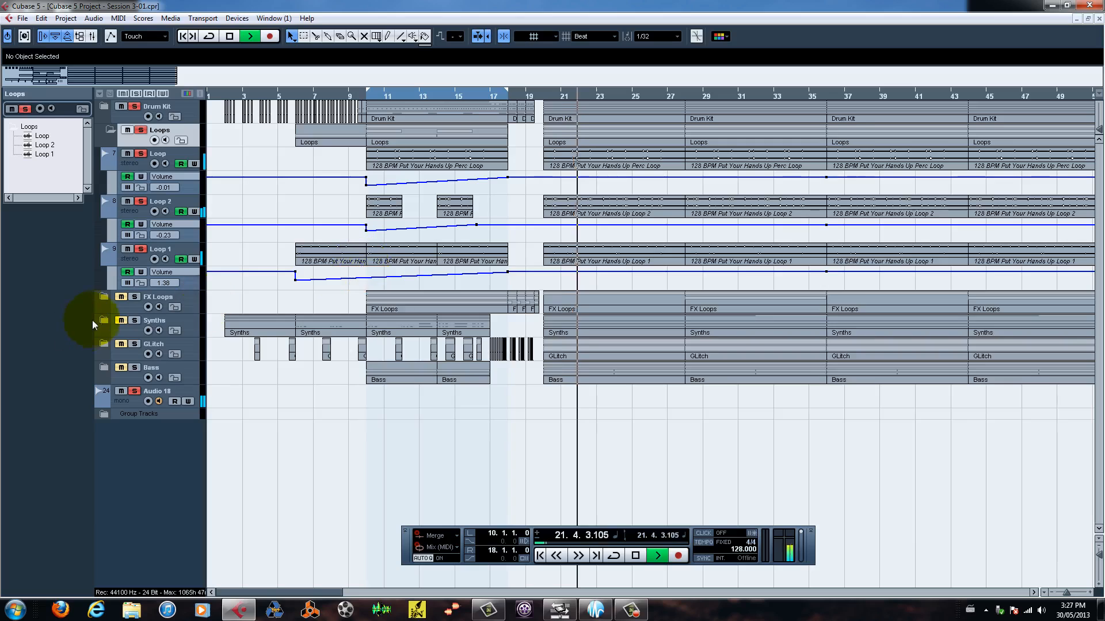
key("space")
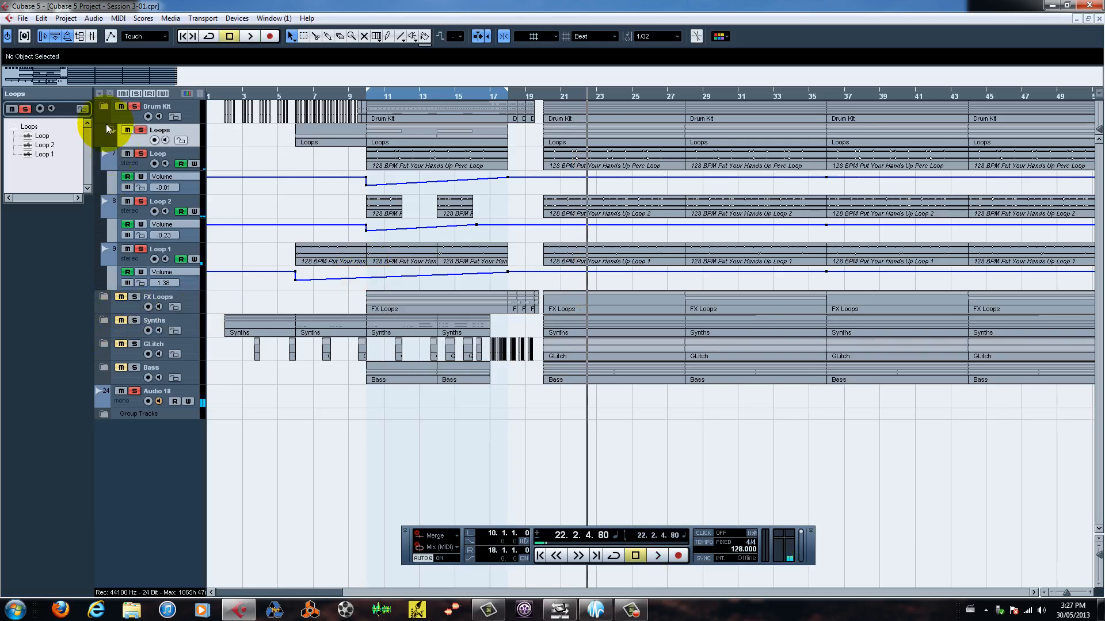
left_click(110, 133)
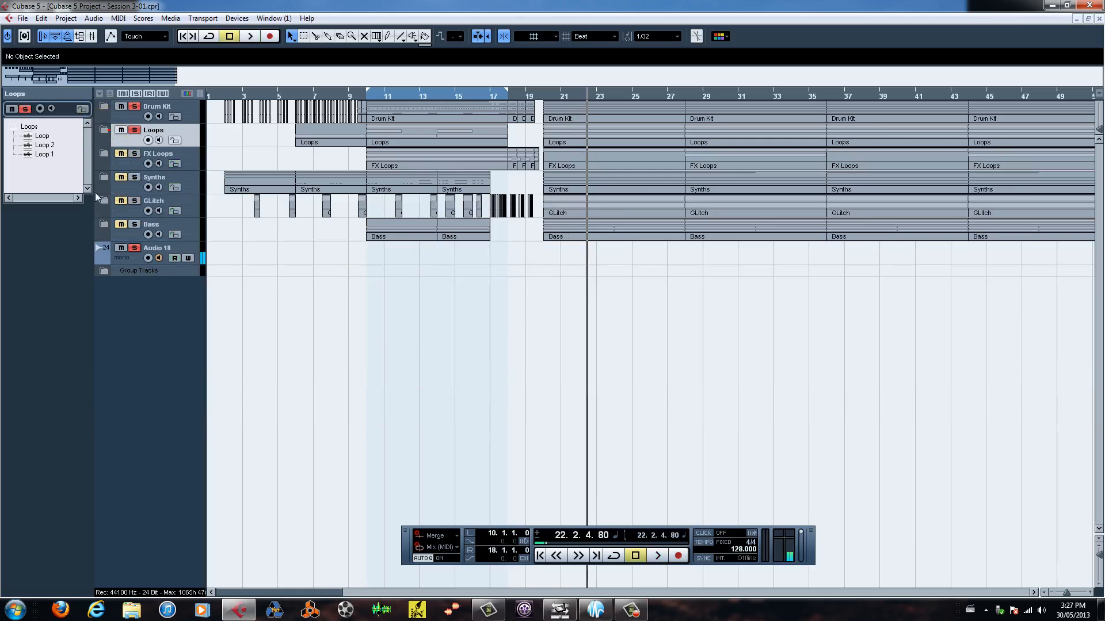
- Expand the FX Loops folder and show the volume automation lanes of FX 3, FX 2 - Riser and FX 1
left_click(101, 154)
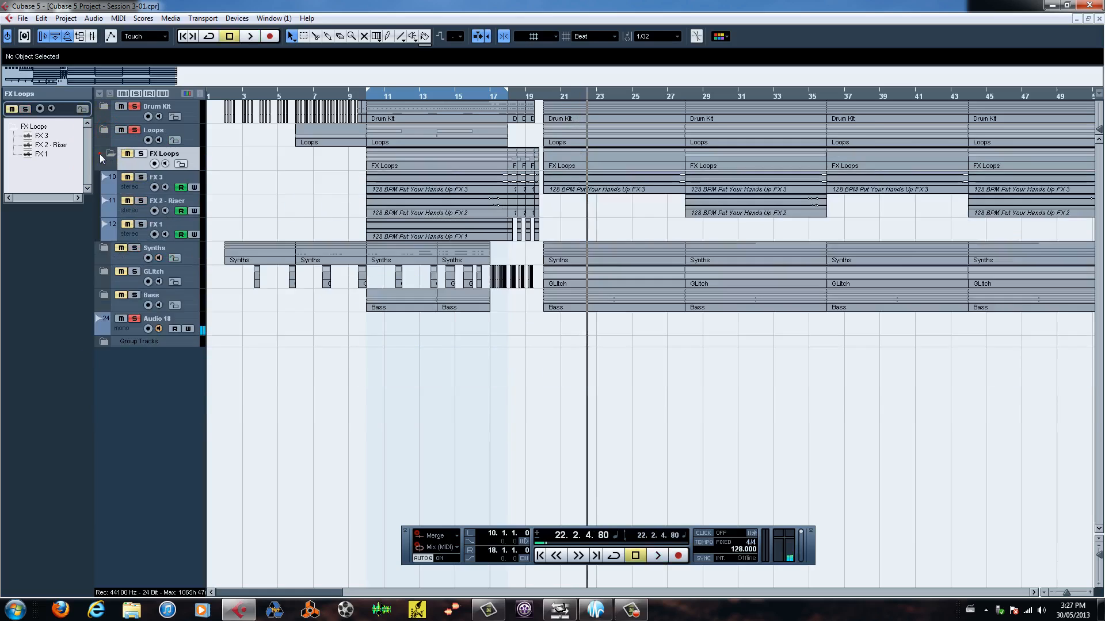
left_click(107, 190)
left_click(106, 235)
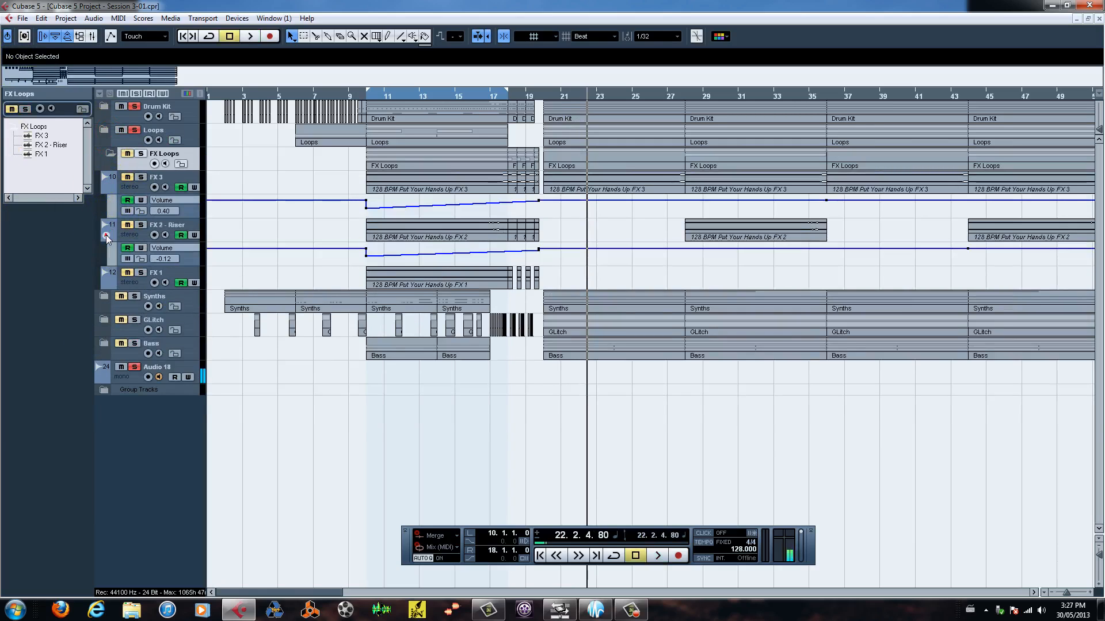
left_click(105, 282)
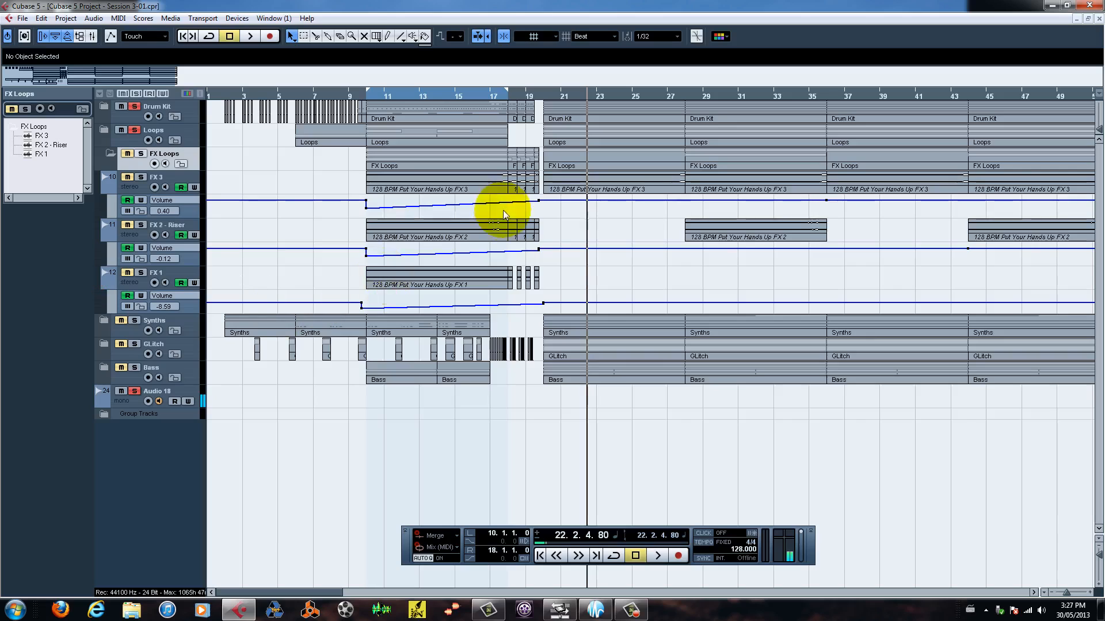
- Solo the FX Loops folder and play it from bar 9 until after bar 21, collapsing the folder at the end
left_click(142, 156)
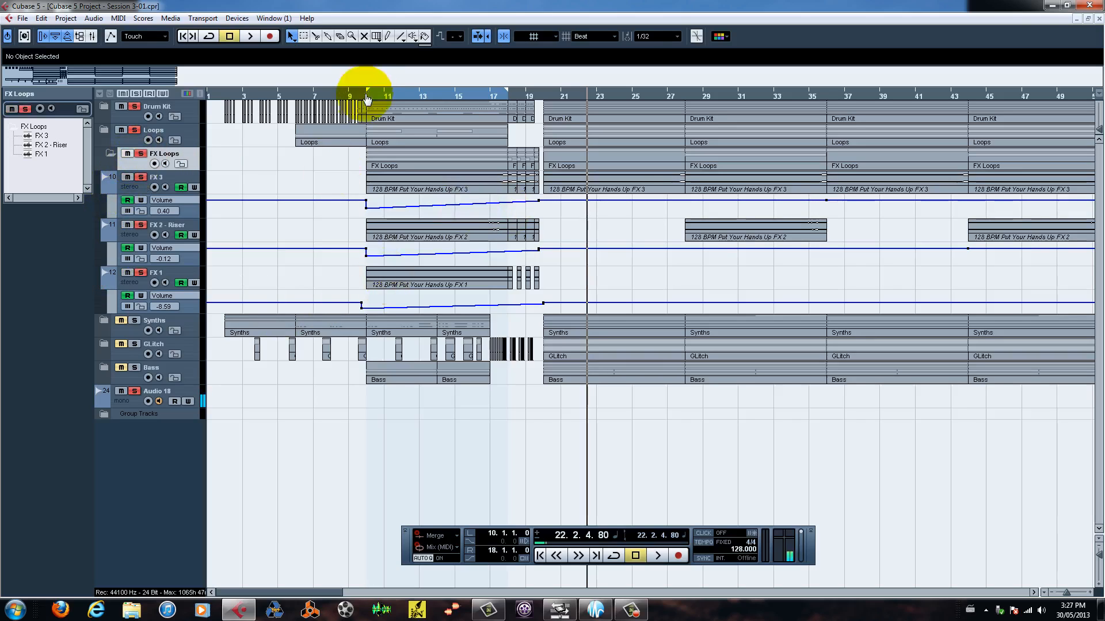
double_click(354, 96)
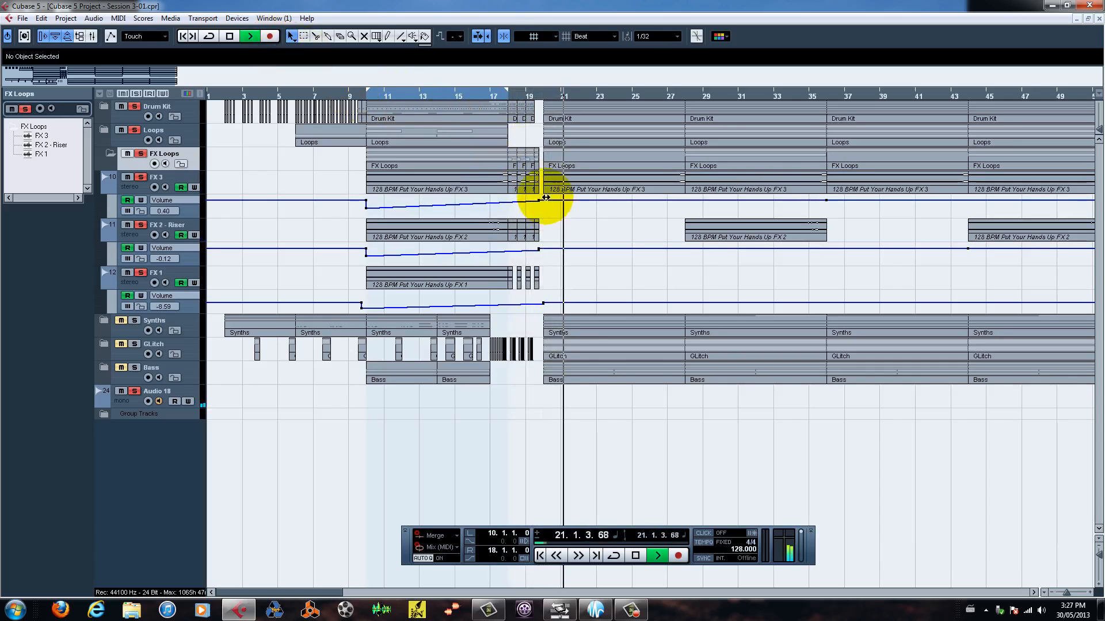
key("space")
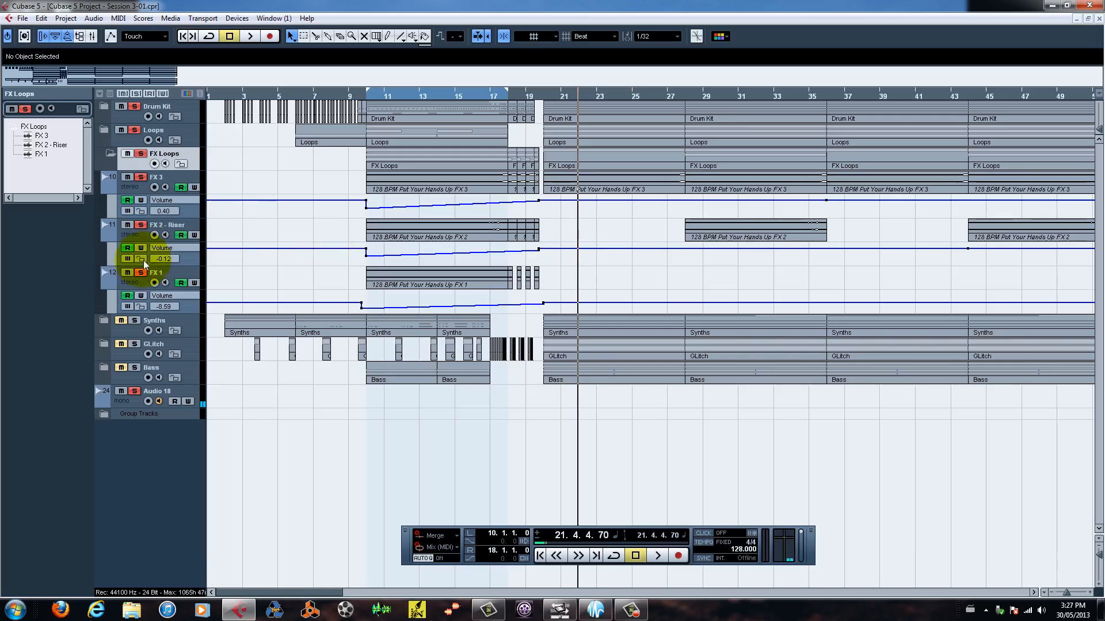
left_click(109, 154)
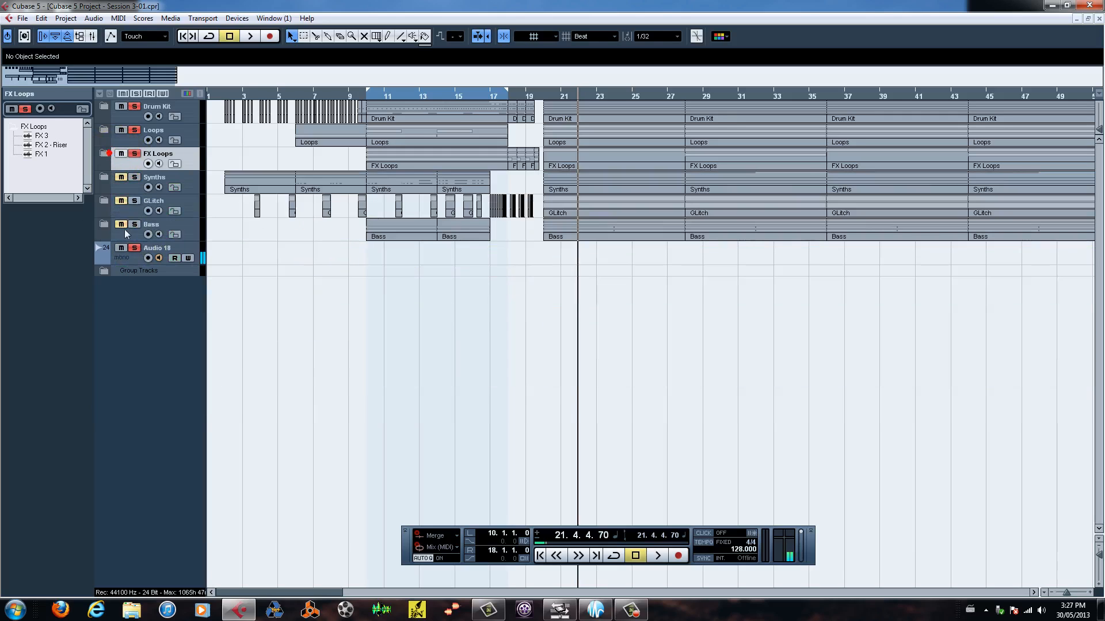
- Expand the Synths folder, show the volume lane of its first Lead track, and play that track soloed from bar 2
left_click(103, 179)
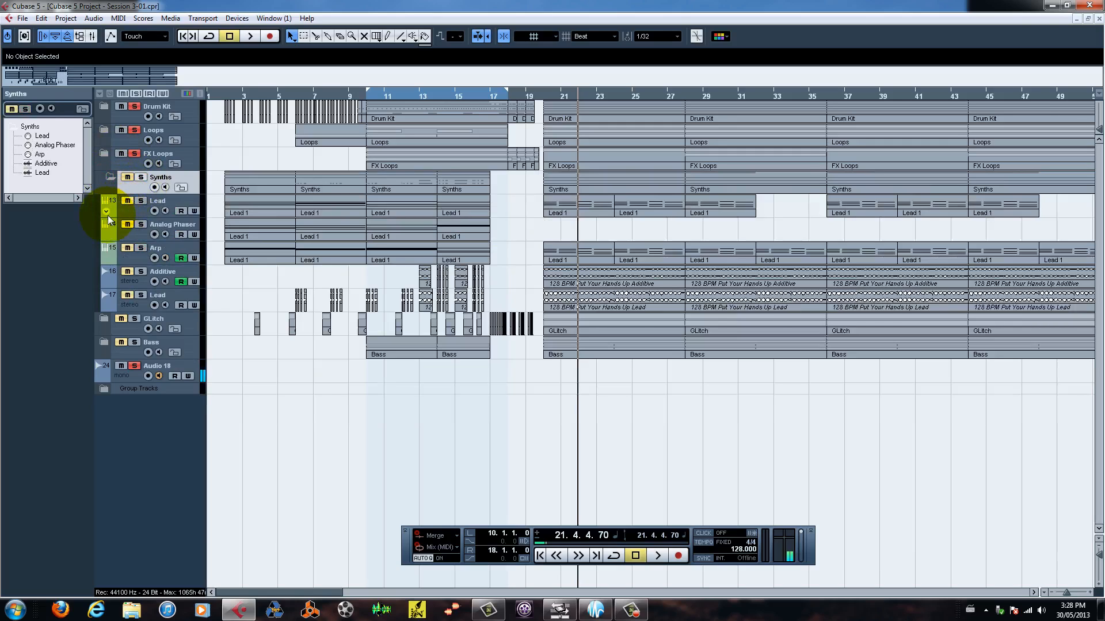
left_click(106, 212)
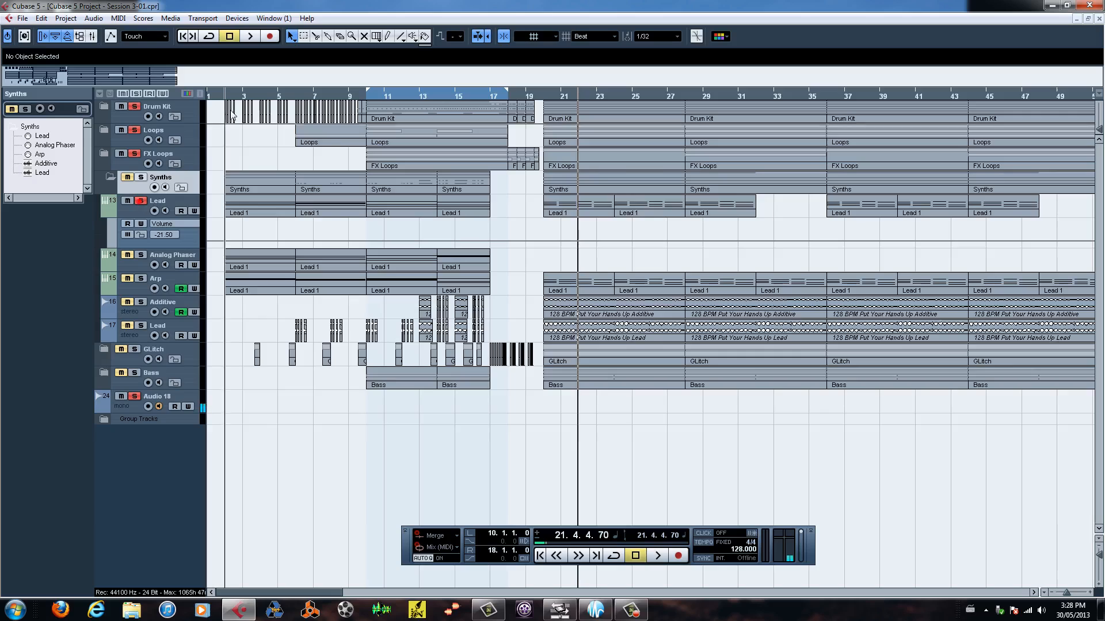
left_click(228, 97)
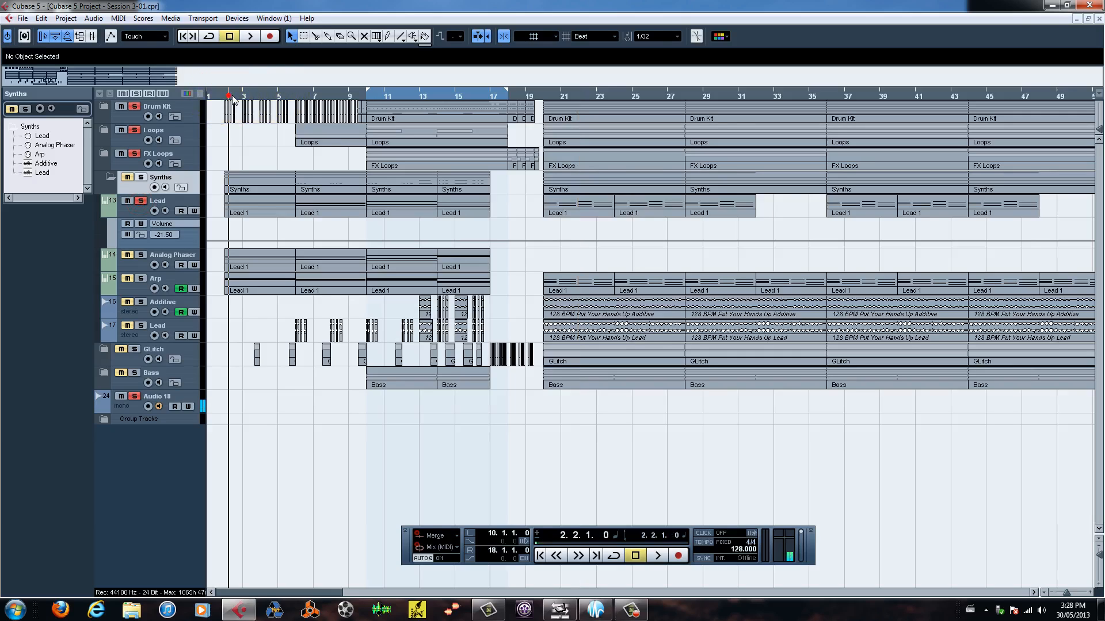
key("space")
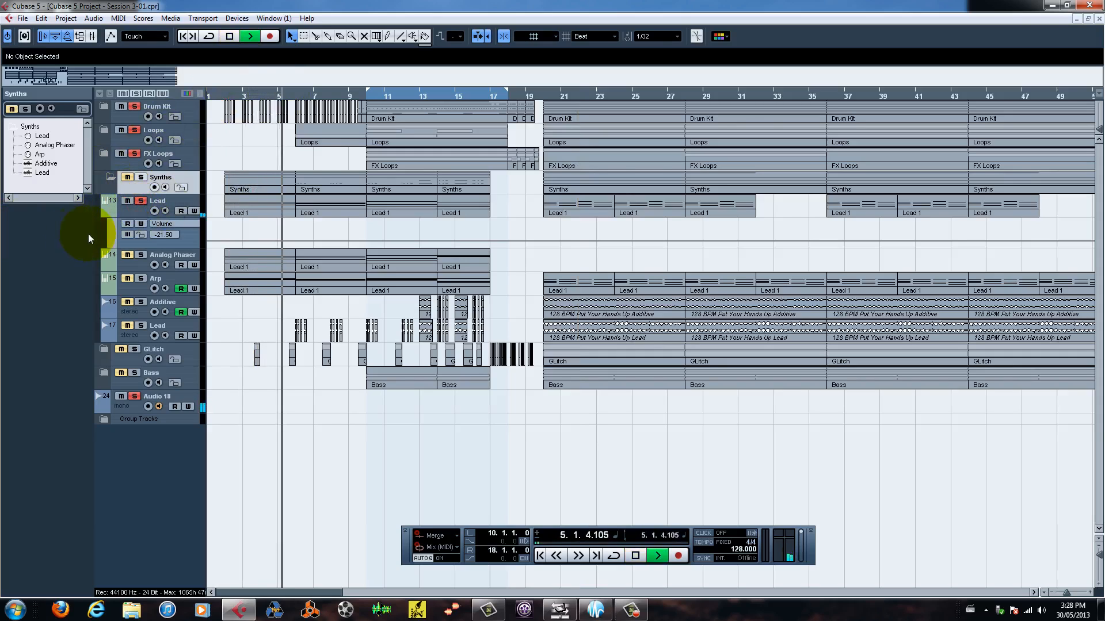
- Show the Analog Phaser's Nexus cutoff automation lane and play the track soloed from bar 2 until after bar 20
left_click(106, 267)
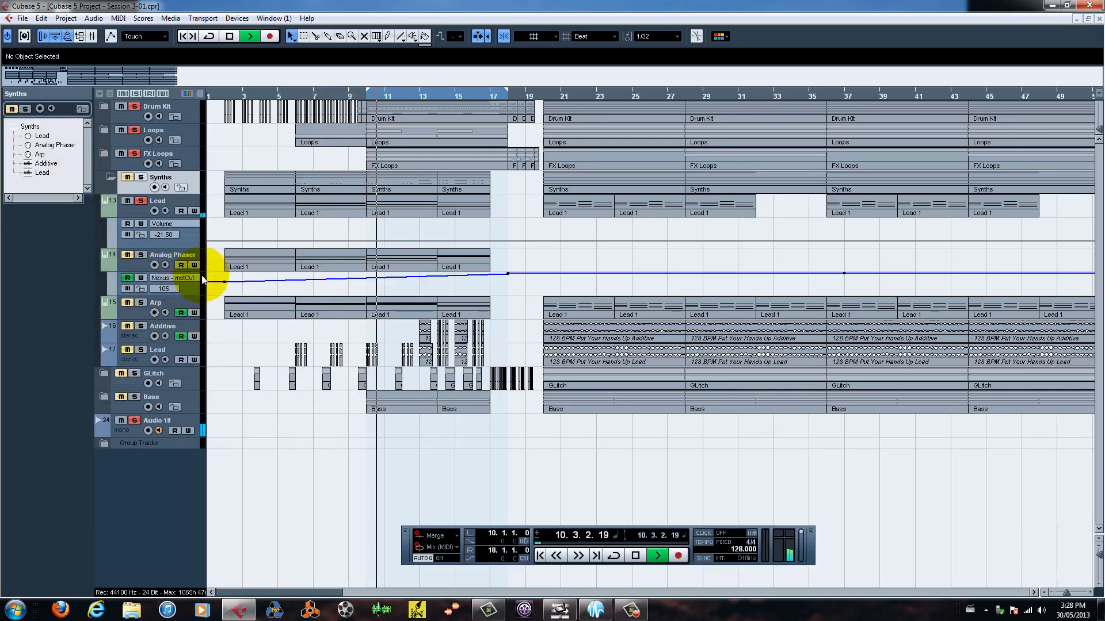
key("space")
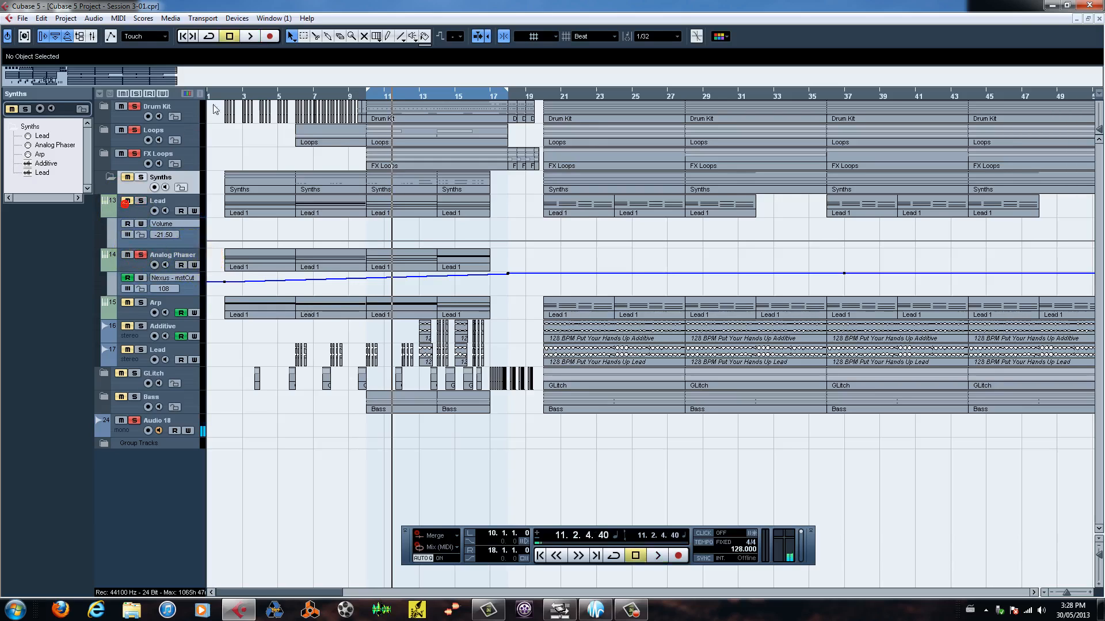
left_click(222, 97)
key("space")
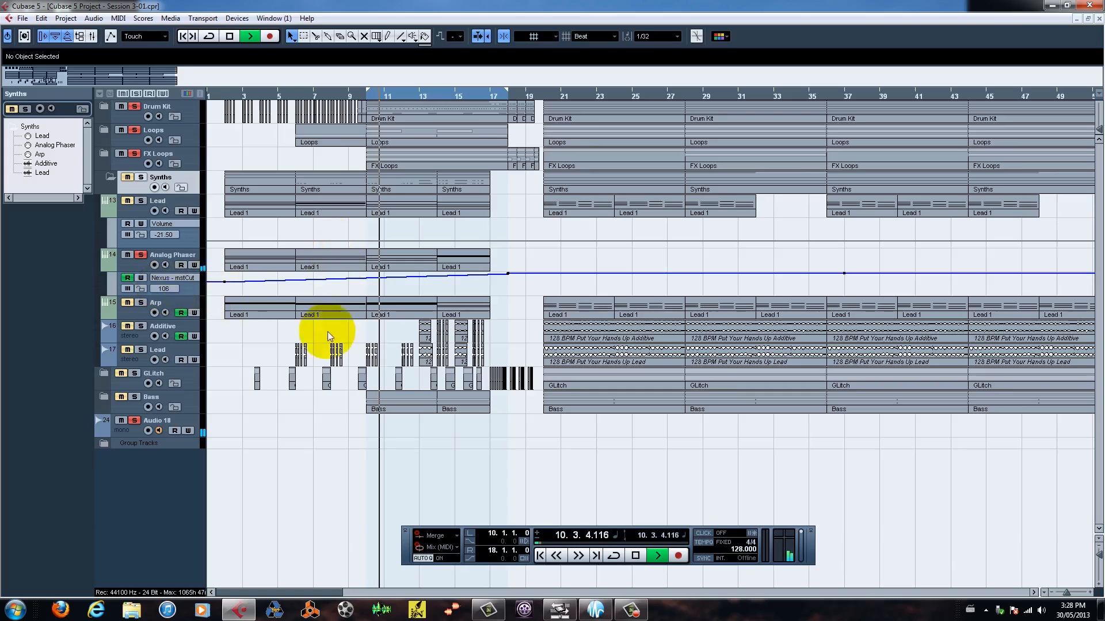
left_click_drag(259, 592, 296, 594)
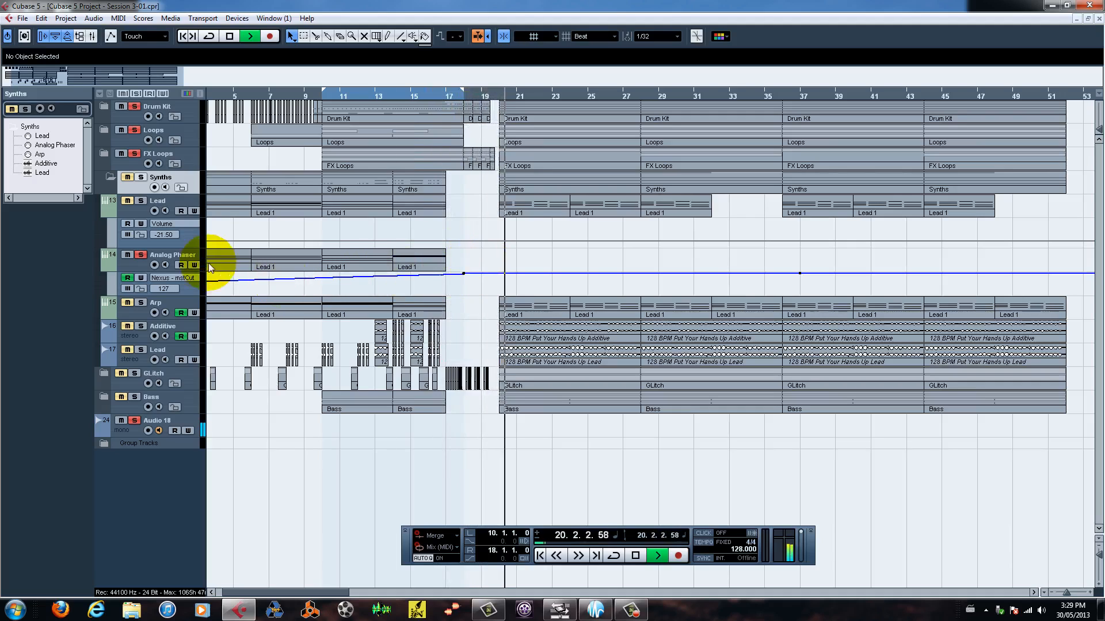
key("space")
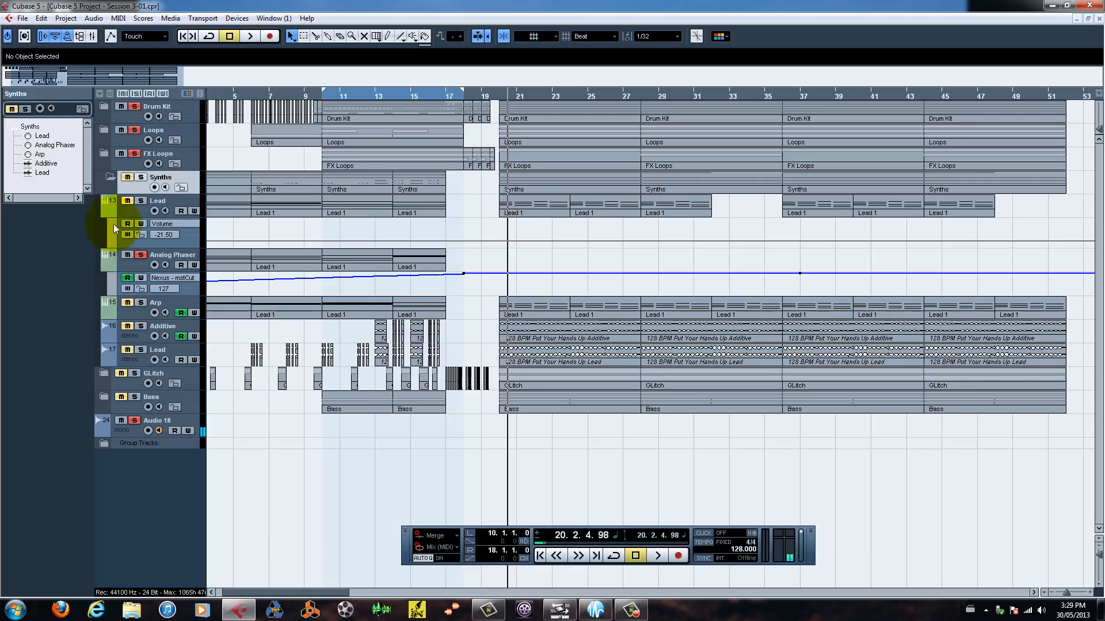
- Show the Arp track's Nexus cutoff and volume automation lanes, and play the Arp alone in solo from bar 2
left_click(129, 254)
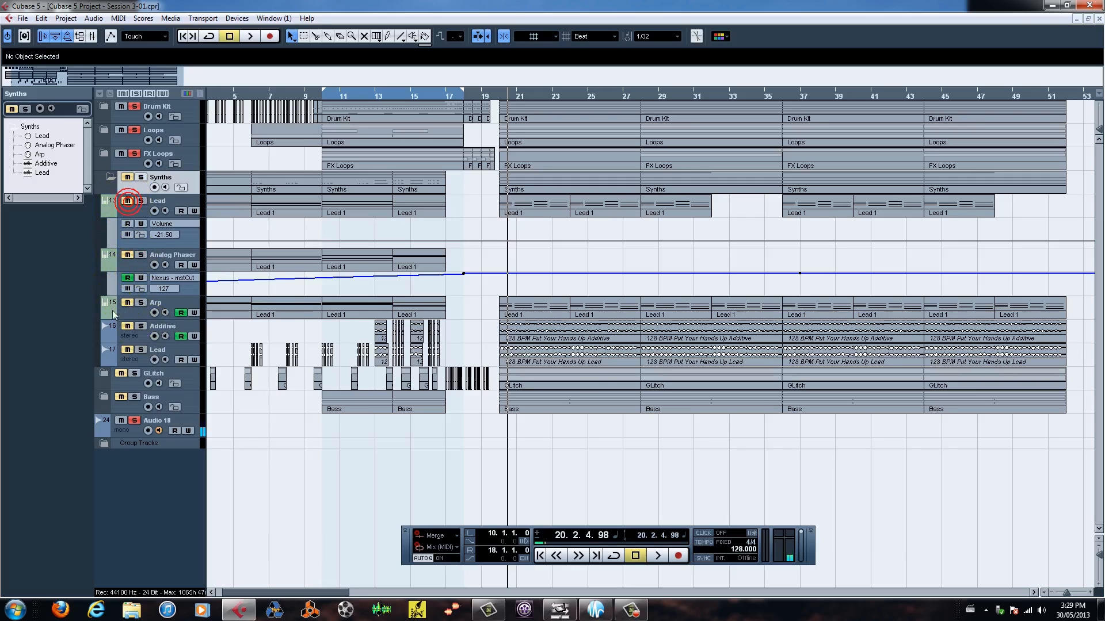
left_click(105, 314)
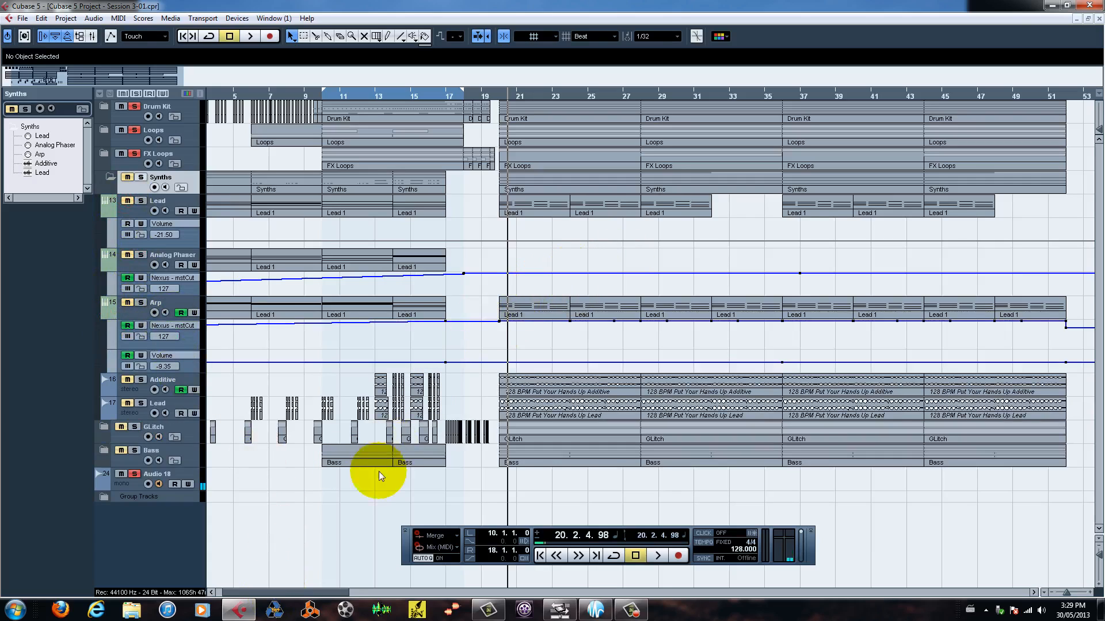
left_click_drag(251, 593, 242, 593)
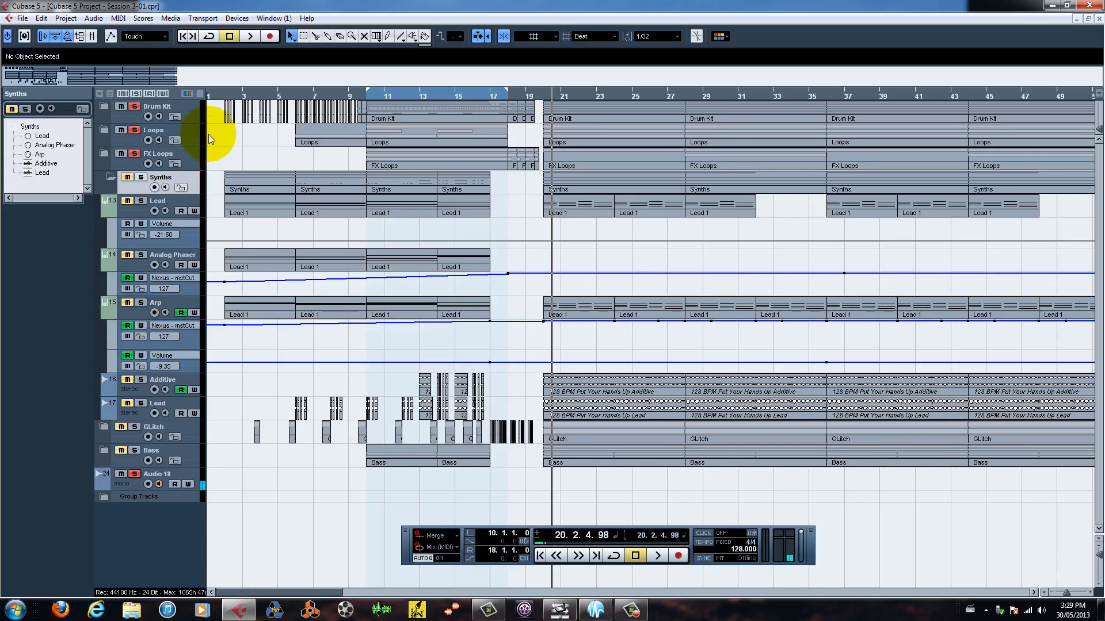
double_click(224, 94)
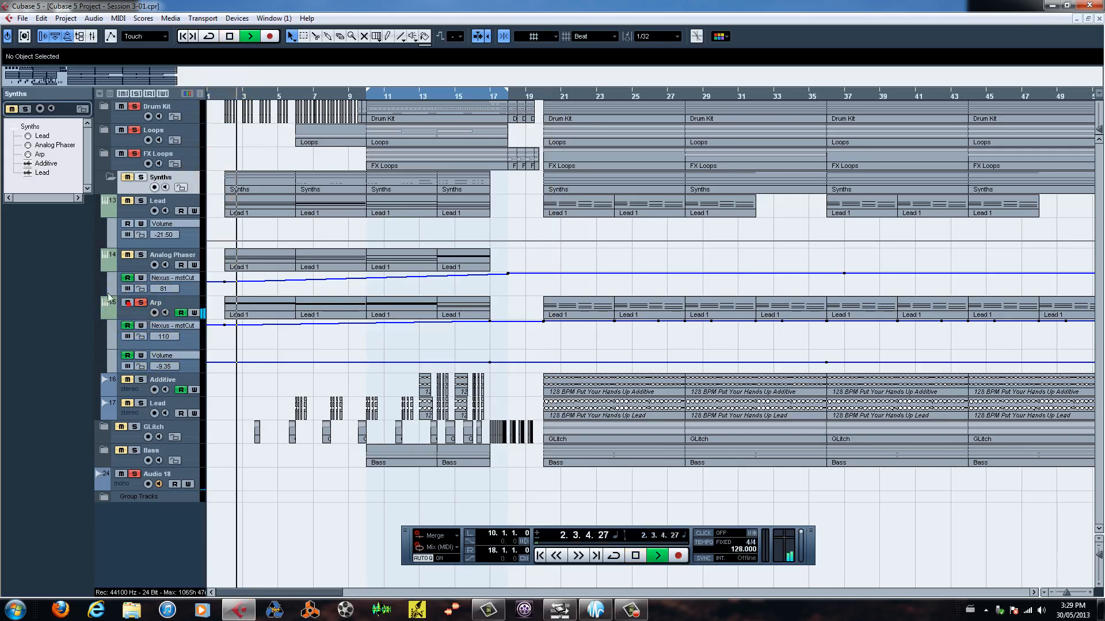
left_click(141, 302)
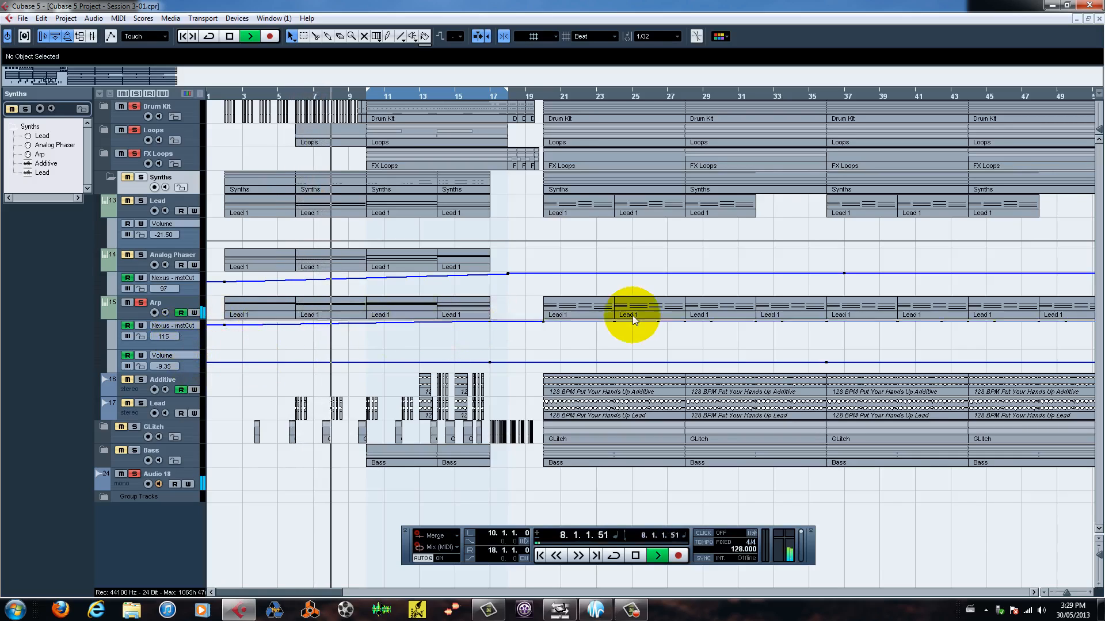
mouse_move(286, 591)
left_mouse_down()
mouse_move(350, 592)
mouse_move(265, 598)
left_mouse_up()
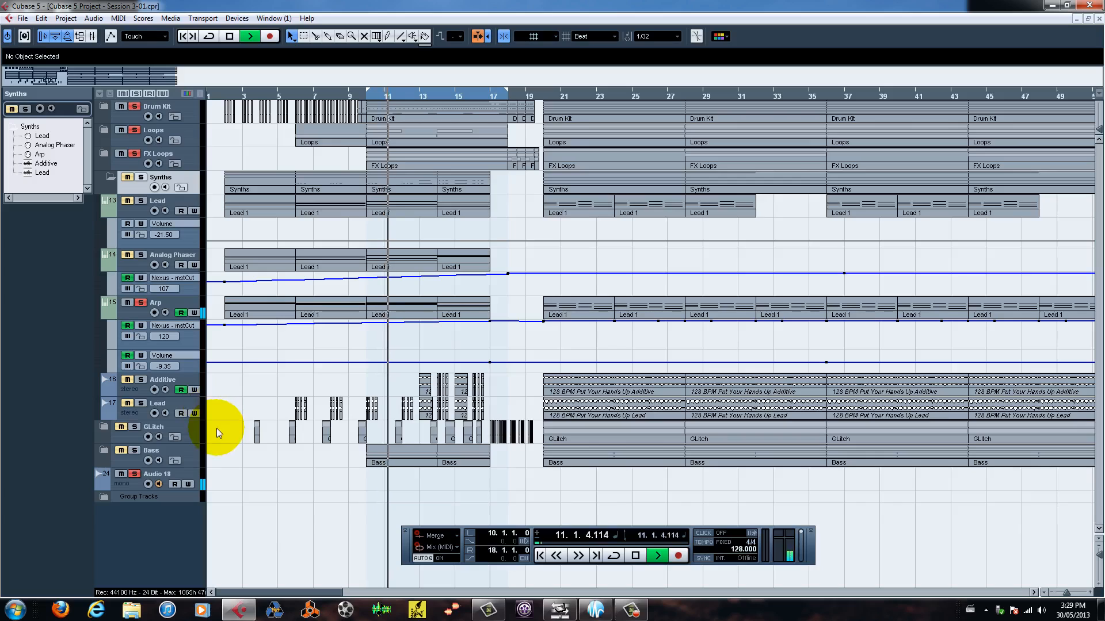
- Add the Analog Phaser and first Lead track to the soloed Arp, and play the three together until bar 24
left_click(128, 256)
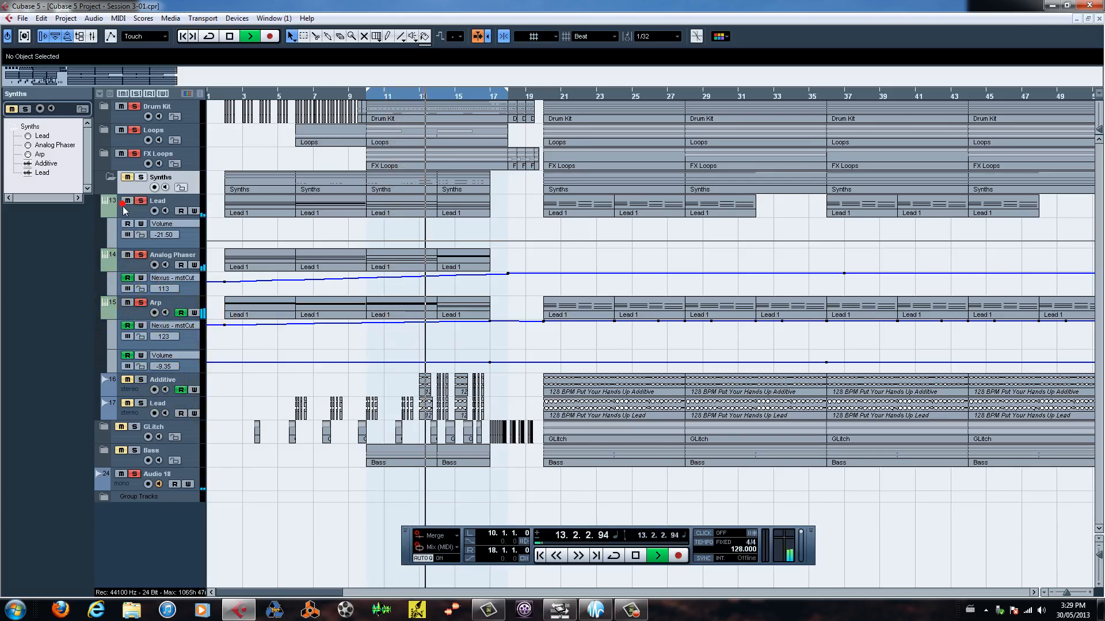
left_click(123, 206)
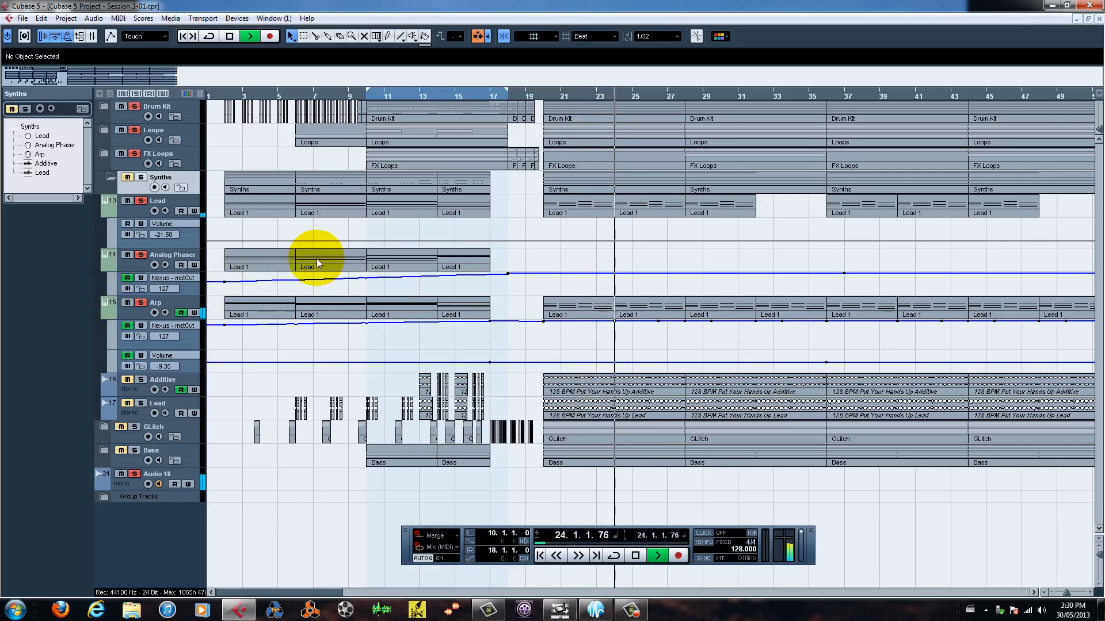
key("space")
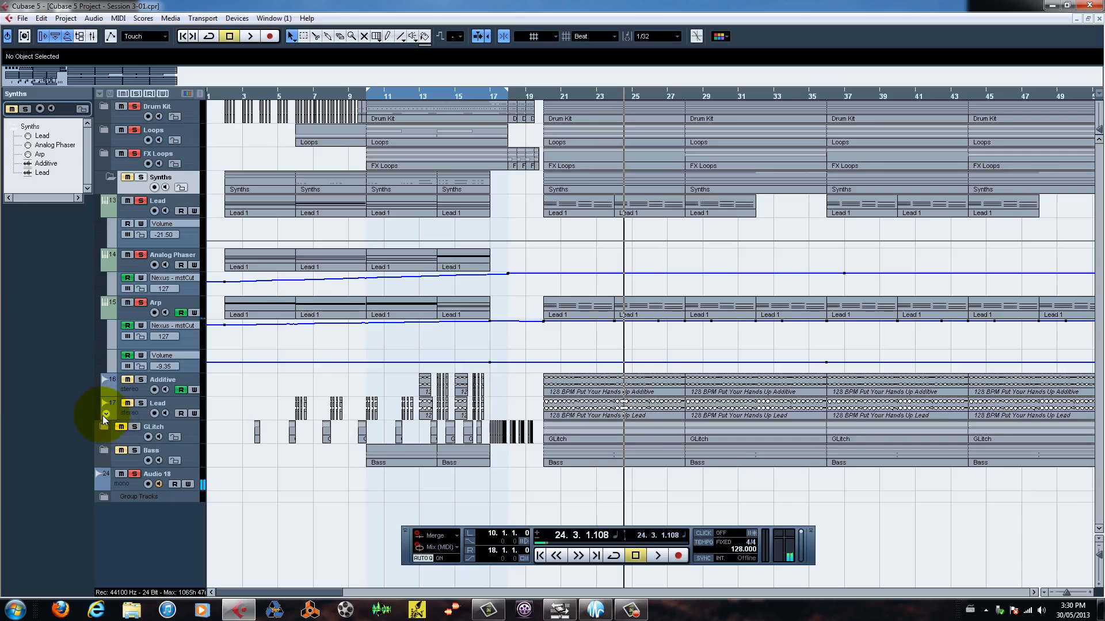
- Show the filter automation lane of the audio Lead track below Additive, and inspect the OneKnob Filter insert before closing it
left_click(105, 414)
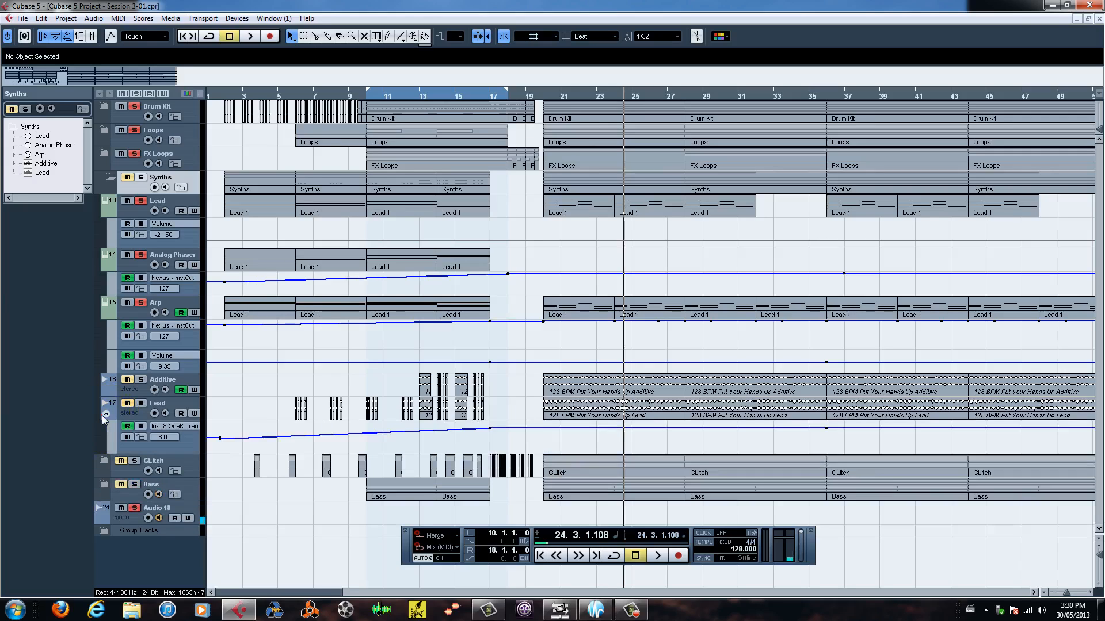
left_click(179, 440)
left_click(86, 93)
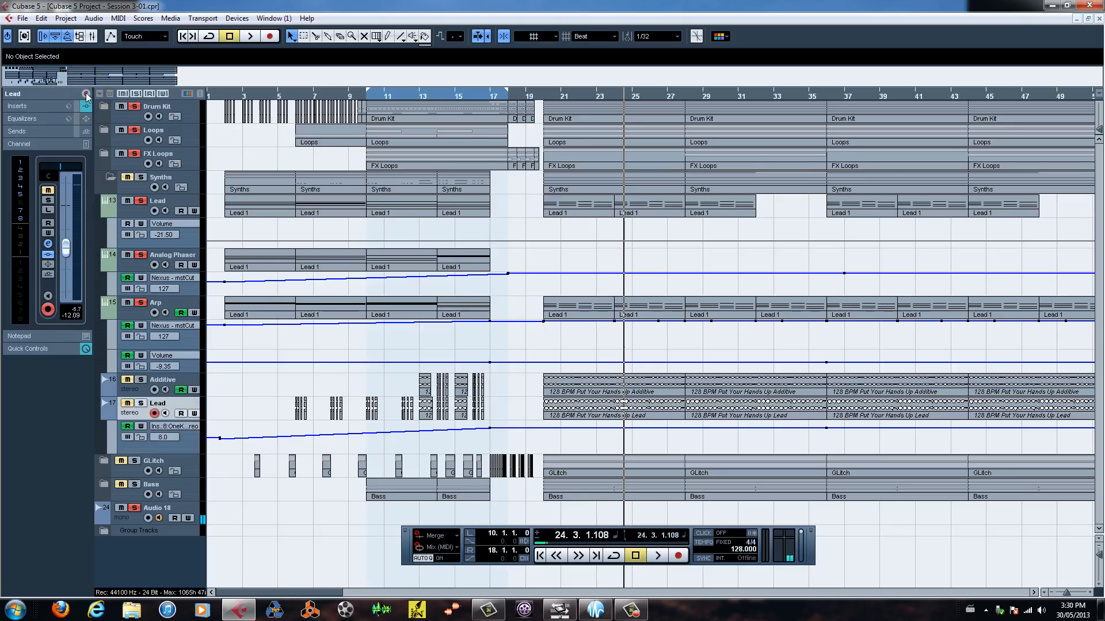
left_click(41, 104)
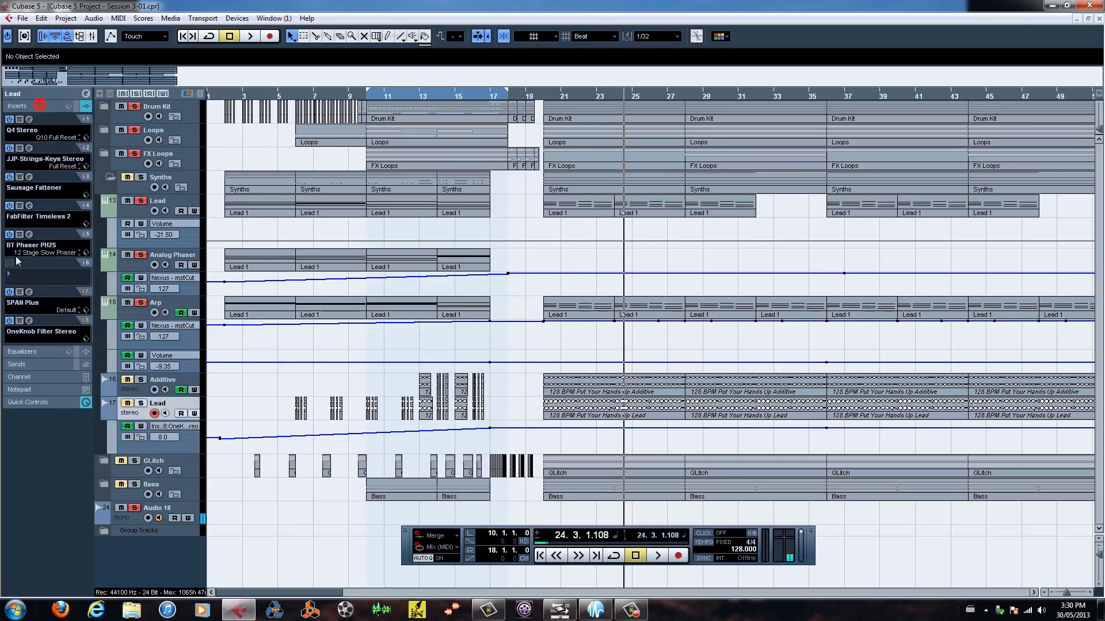
left_click(29, 320)
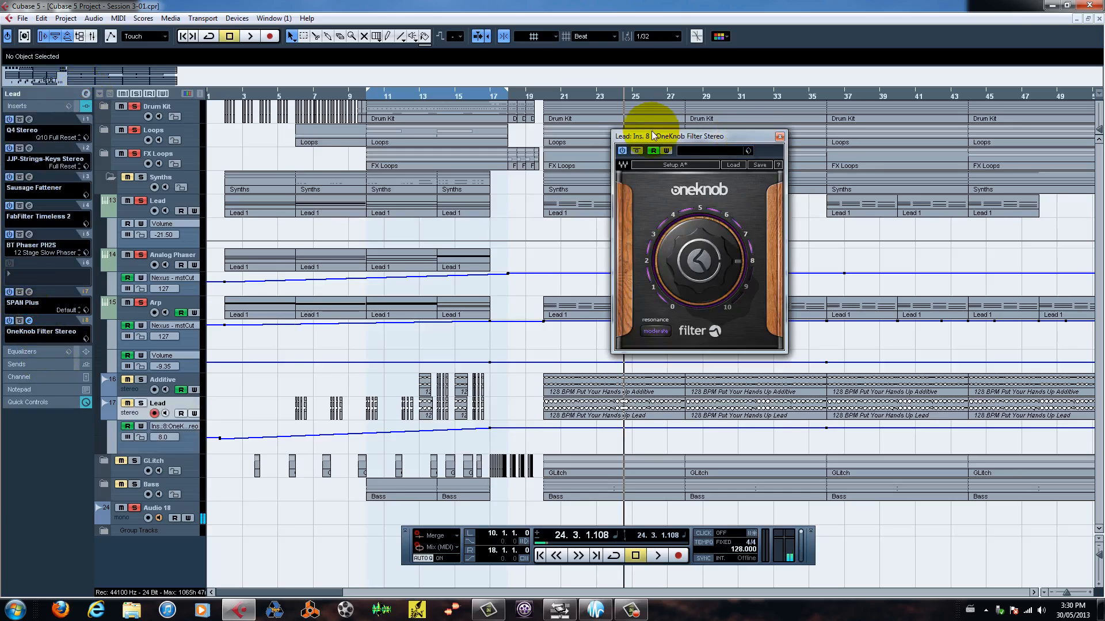
left_click_drag(684, 138, 613, 144)
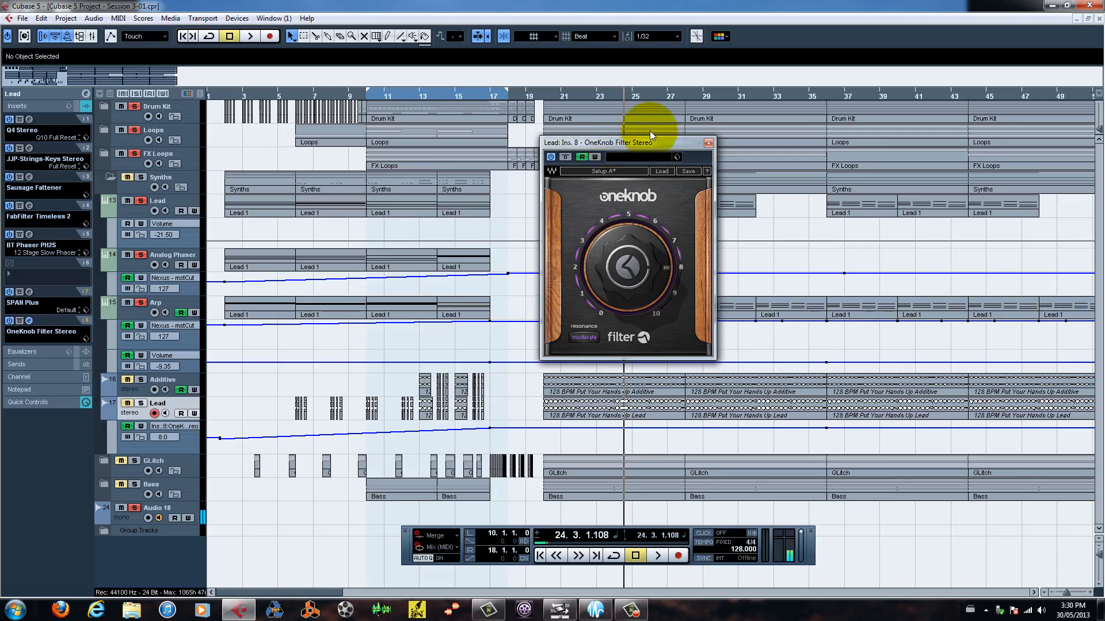
left_click(708, 143)
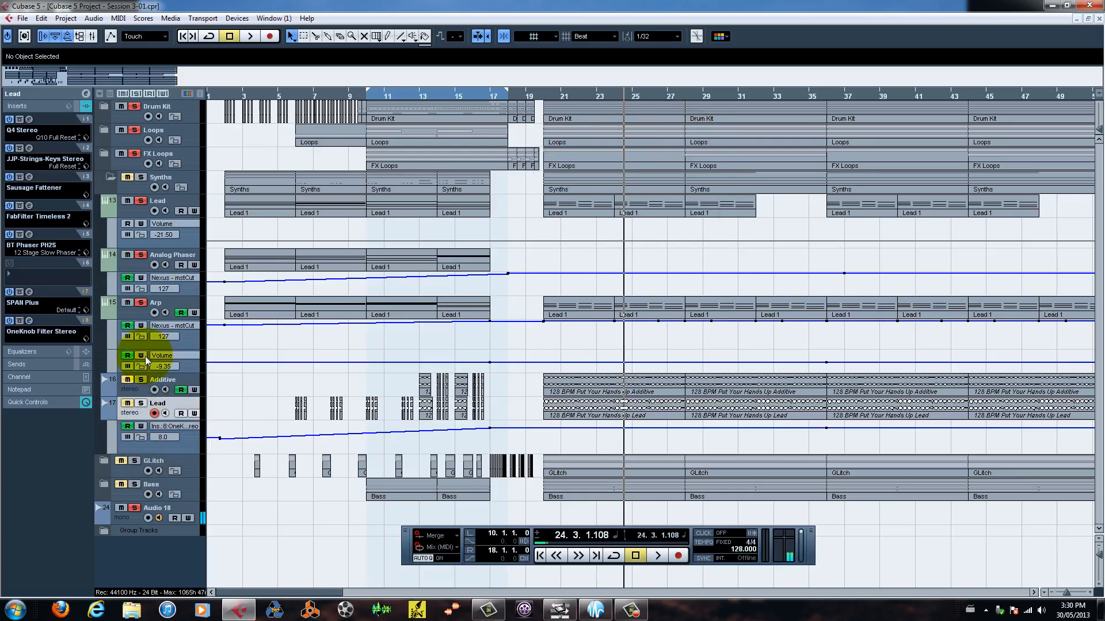
- Solo only the audio Lead track in place of the three MIDI synths, and play it from bar 6 until after bar 21
left_click(130, 216)
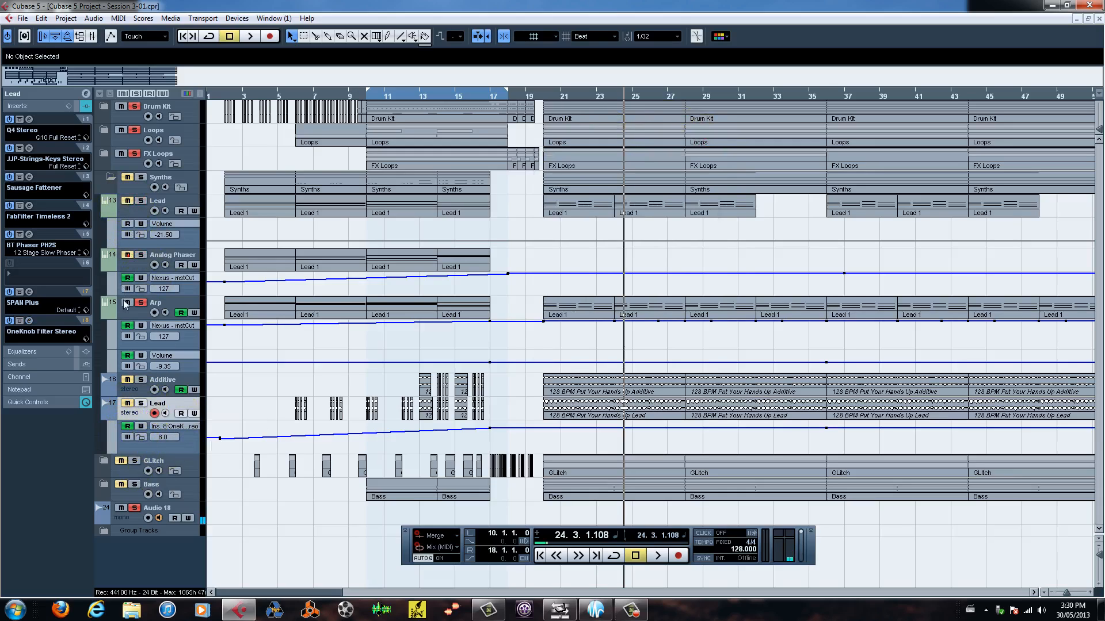
left_click(224, 96)
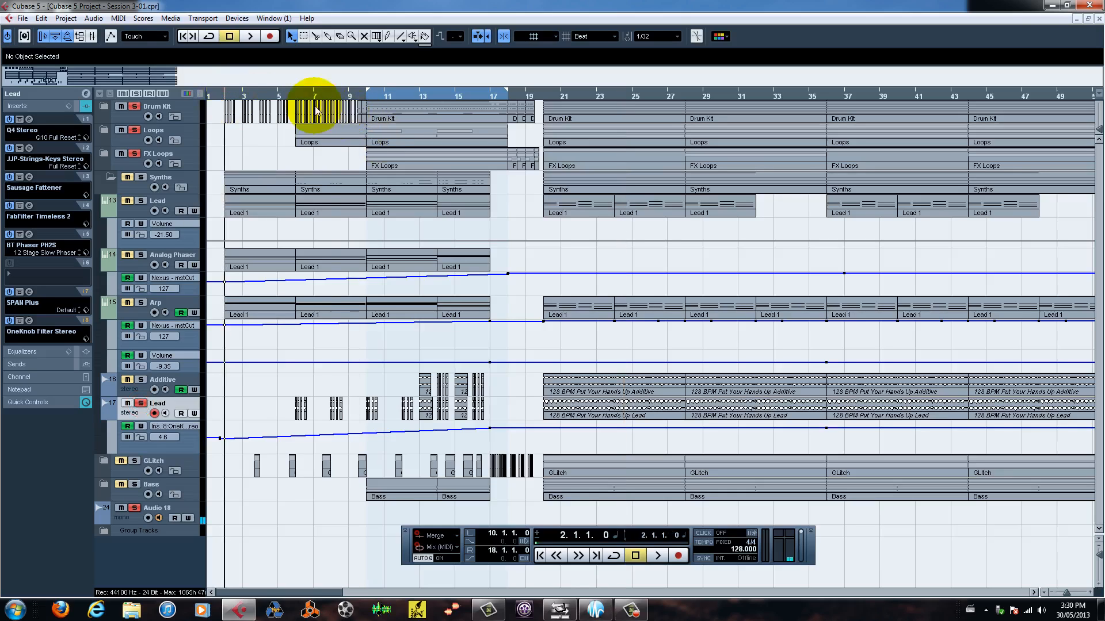
key("space")
left_click(297, 91)
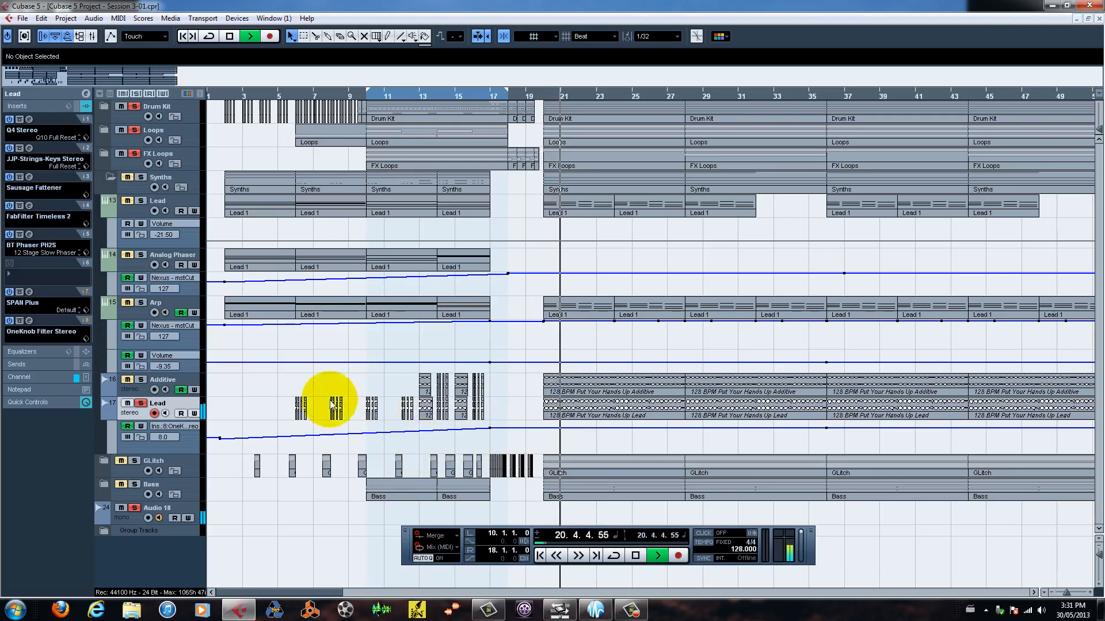
key("space")
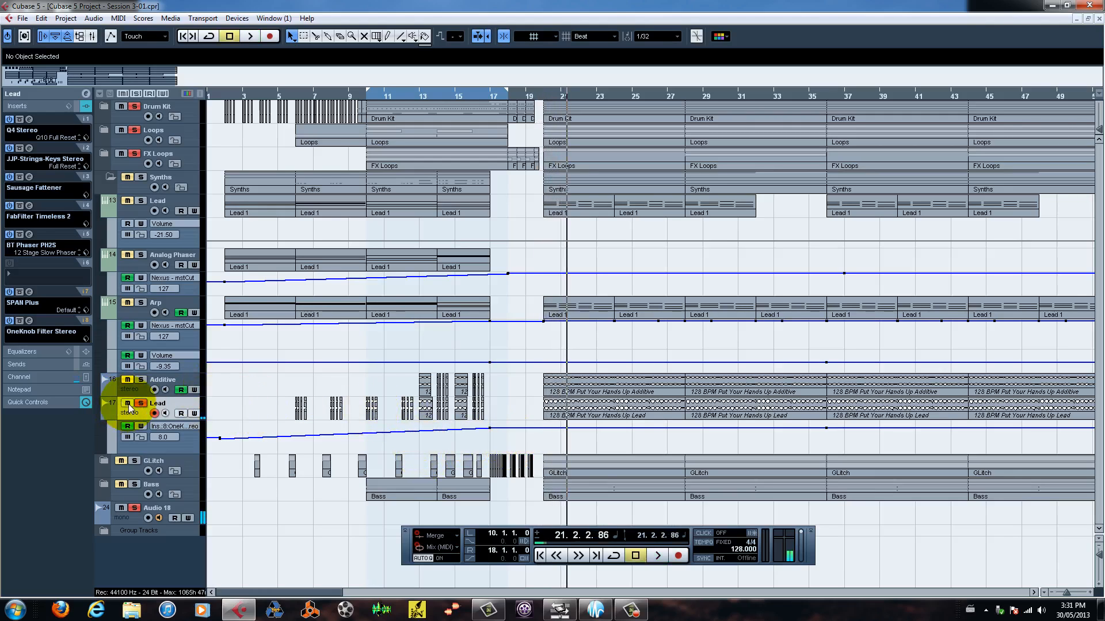
- Solo Additive instead of the audio Lead track, and show Additive's OneKnob filter and volume automation lanes
left_click(129, 404)
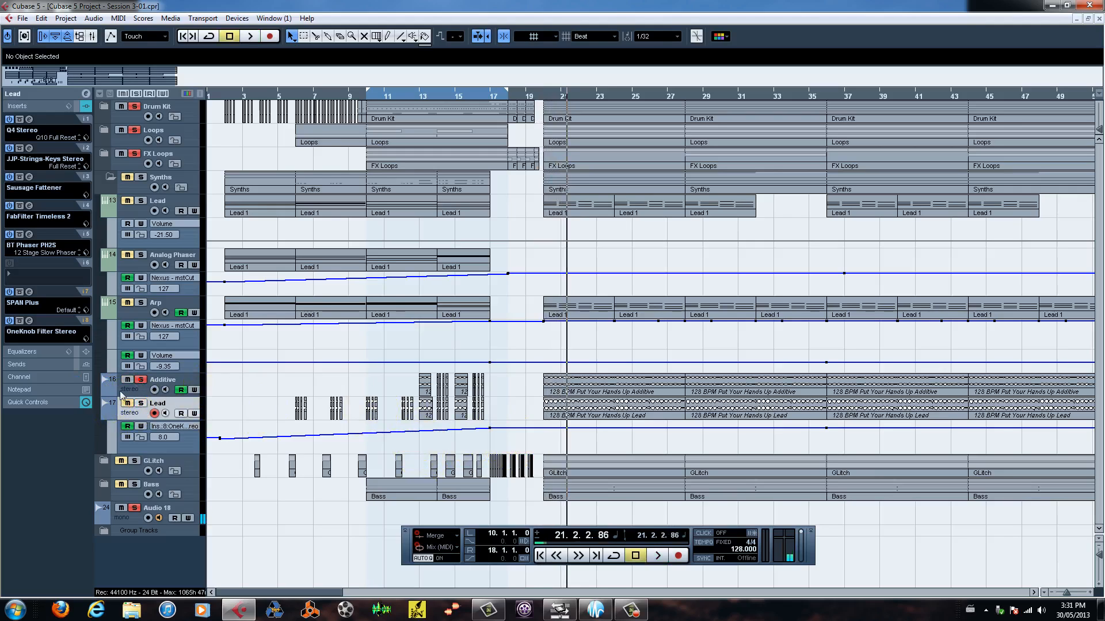
left_click(101, 396)
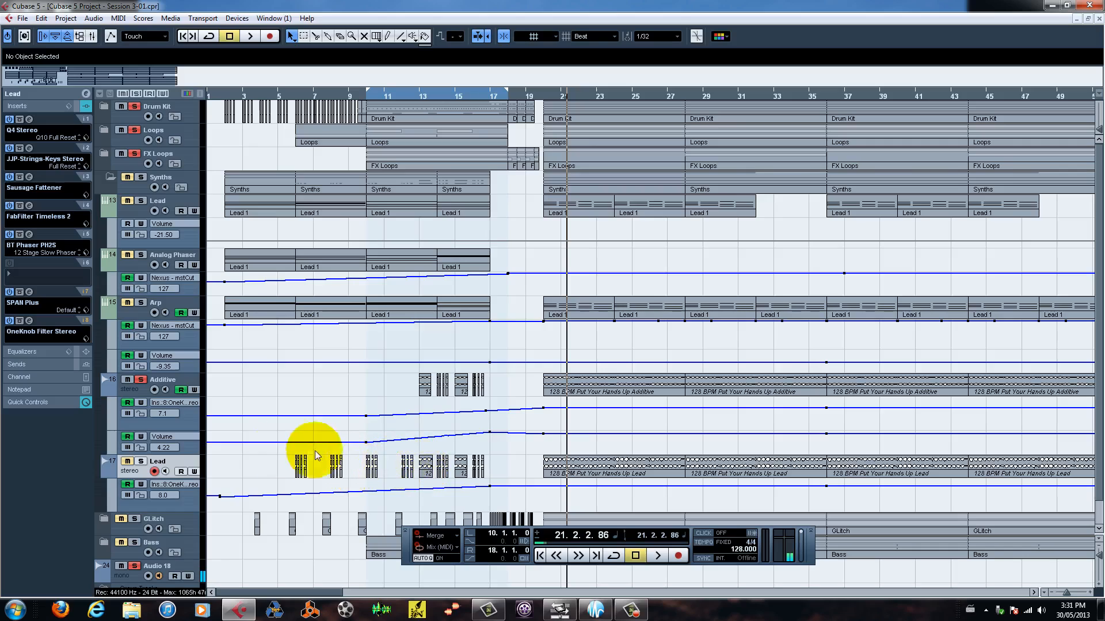
left_click(185, 419)
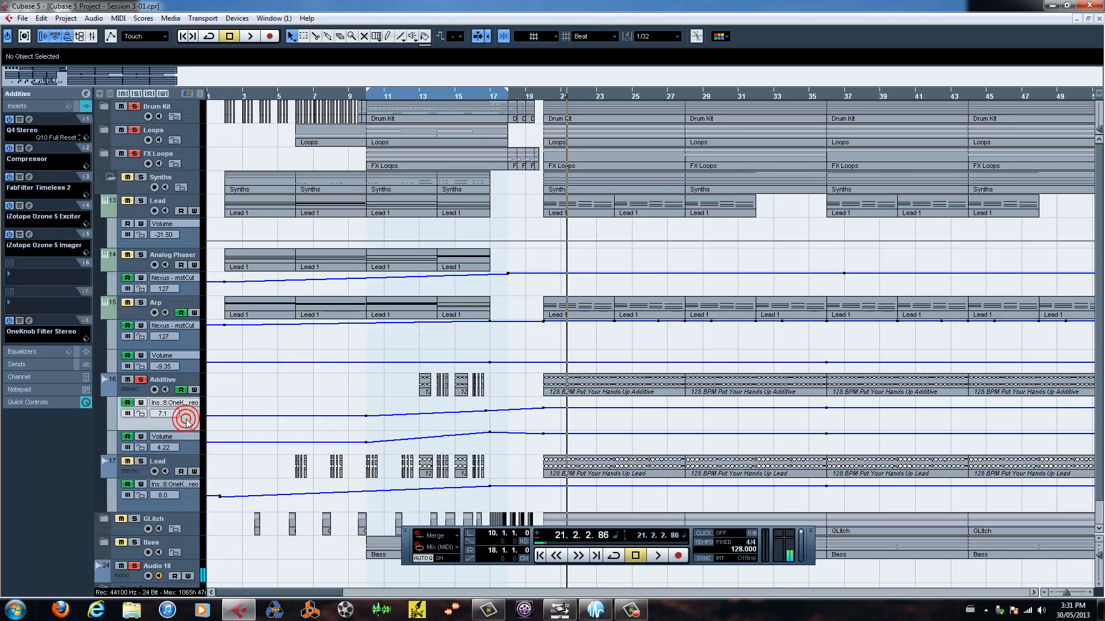
left_click(189, 451)
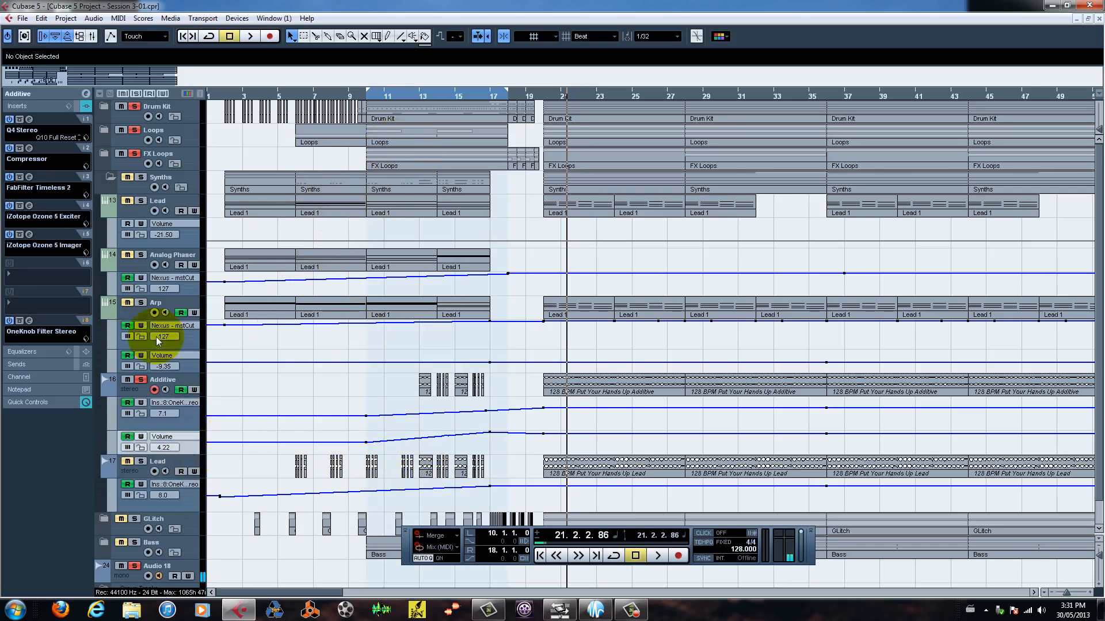
- Play the soloed Additive track from about bar 12 until after bar 22
left_click(363, 95)
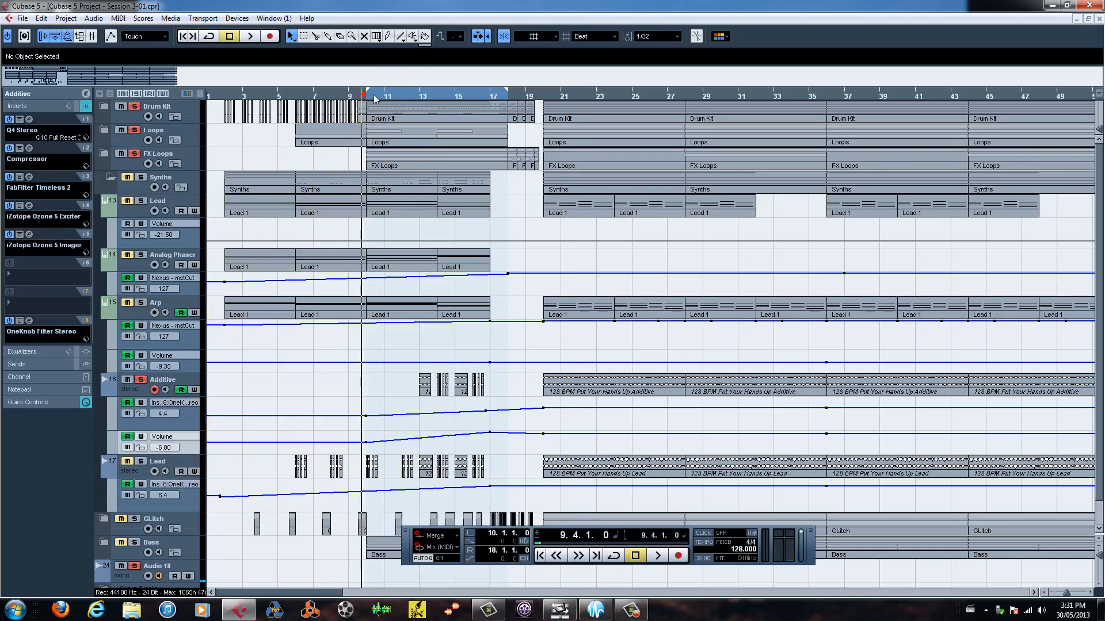
left_click(406, 95)
double_click(406, 95)
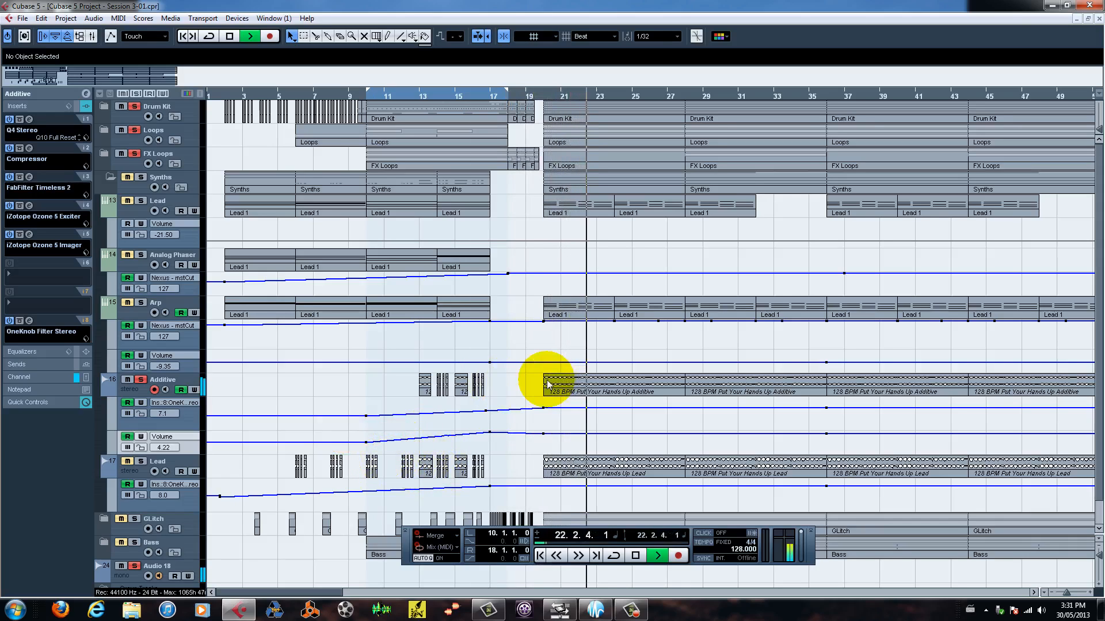
key("space")
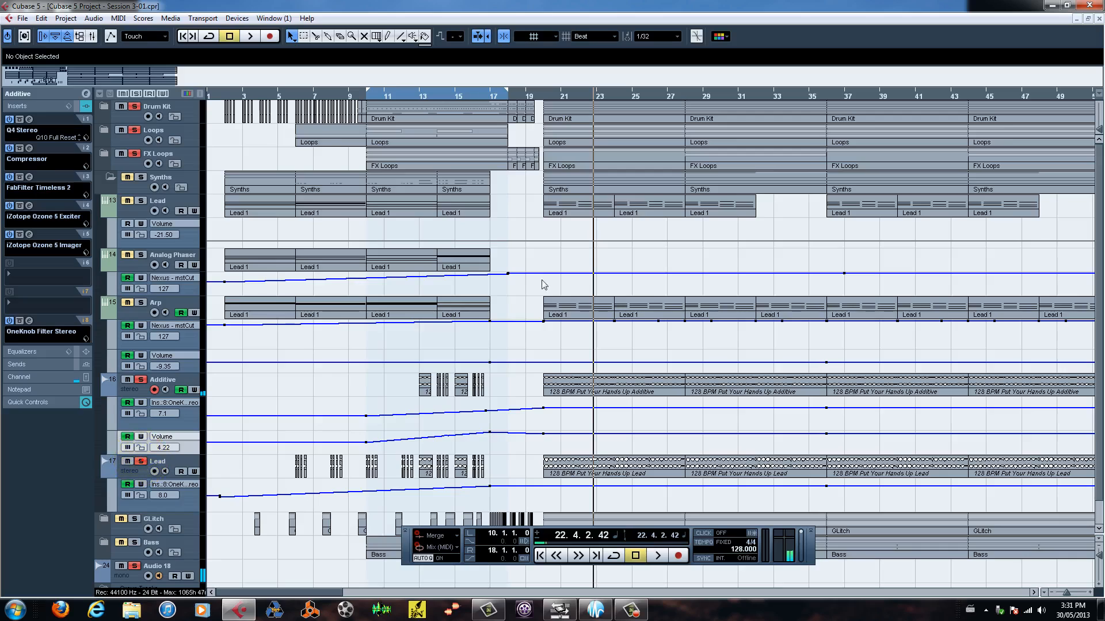
- Add the audio Lead track to the soloed Additive, and play both from after bar 12 until bar 22
left_click(413, 96)
key("space")
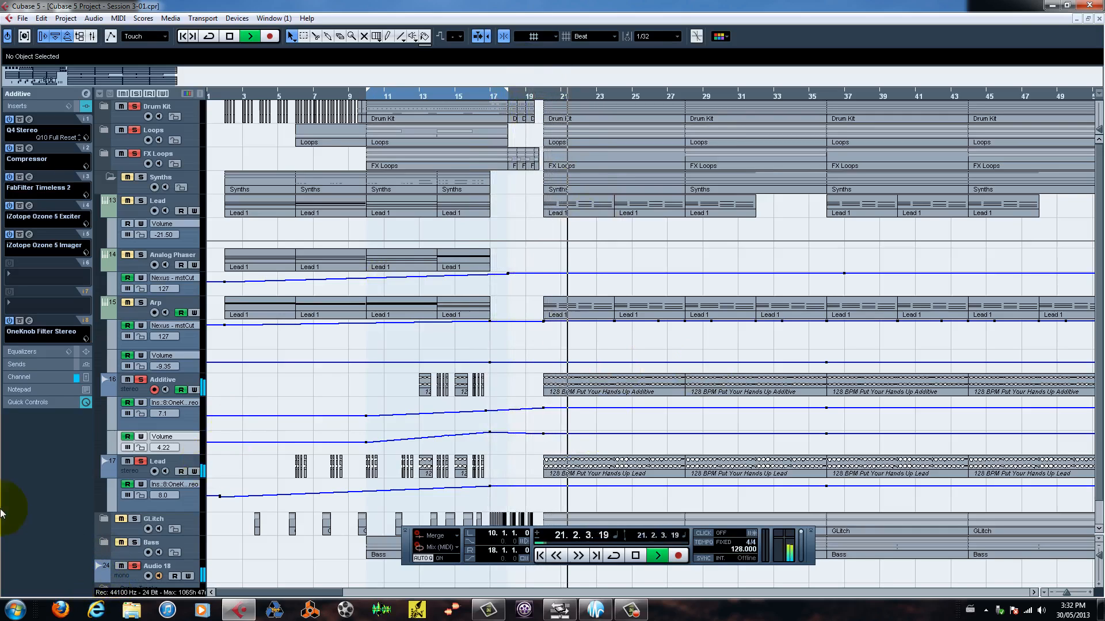
key("space")
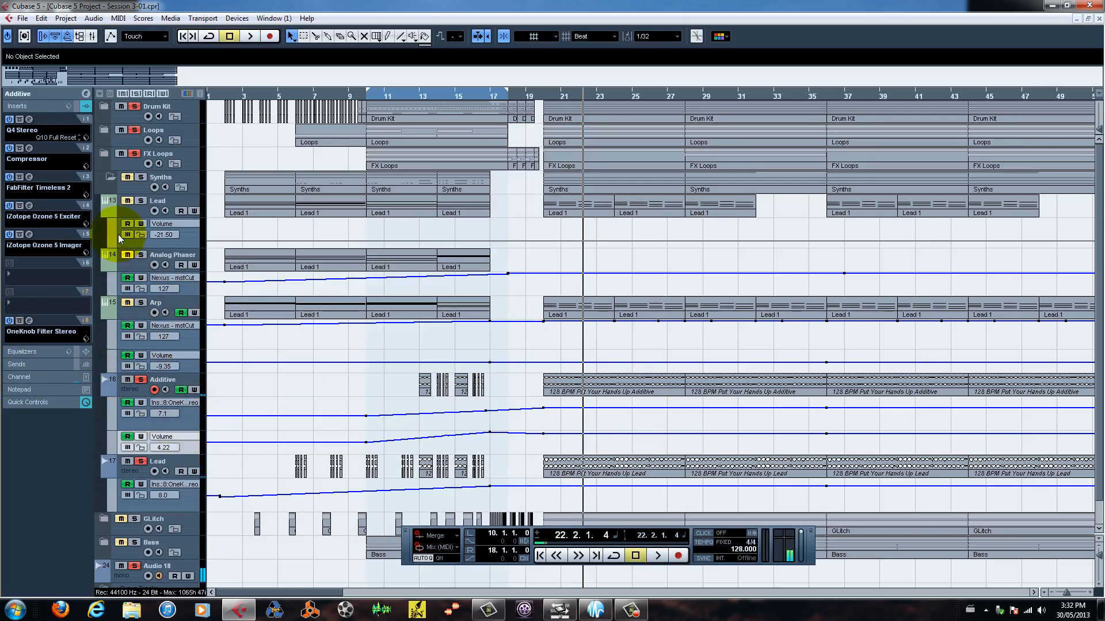
- Solo the whole Synths folder and play all its tracks together from just after bar 19 until bar 22
left_click(127, 178)
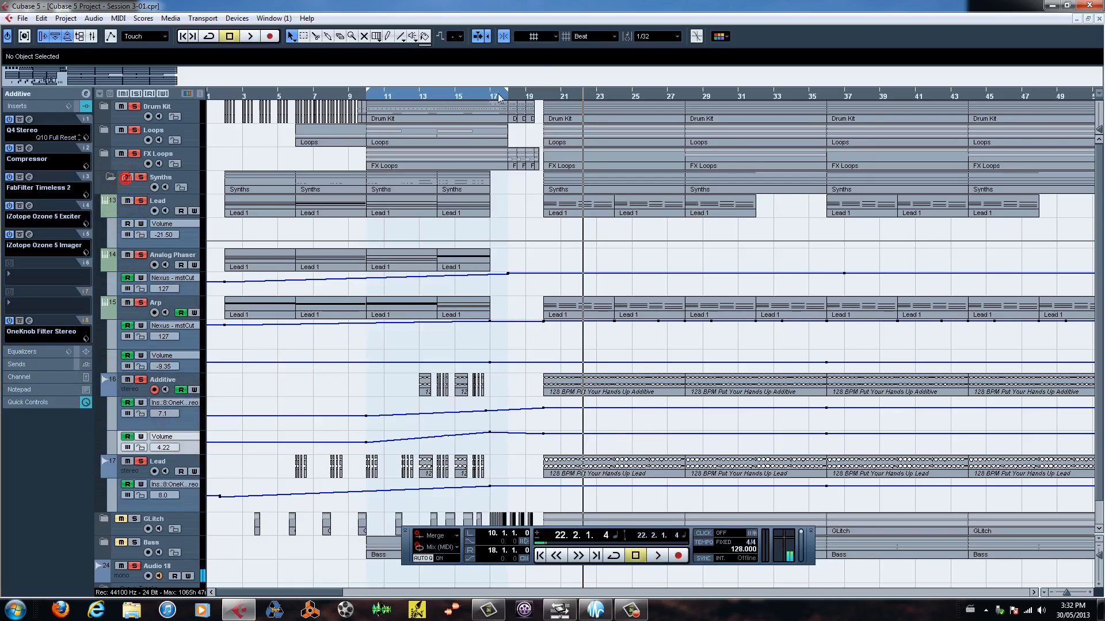
left_click(532, 94)
key("space")
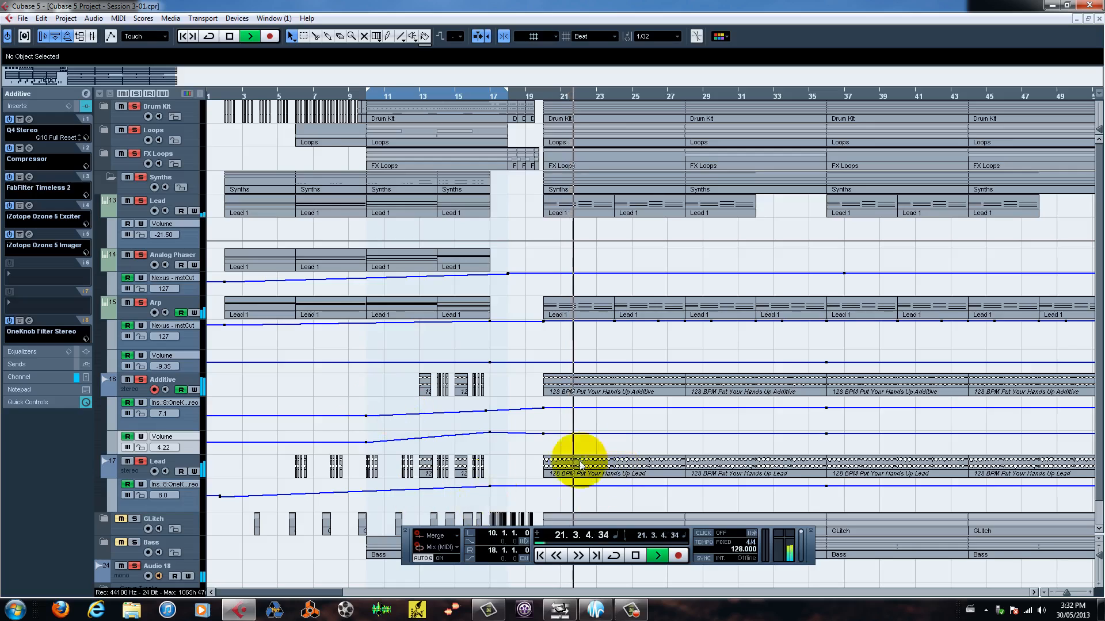
key("space")
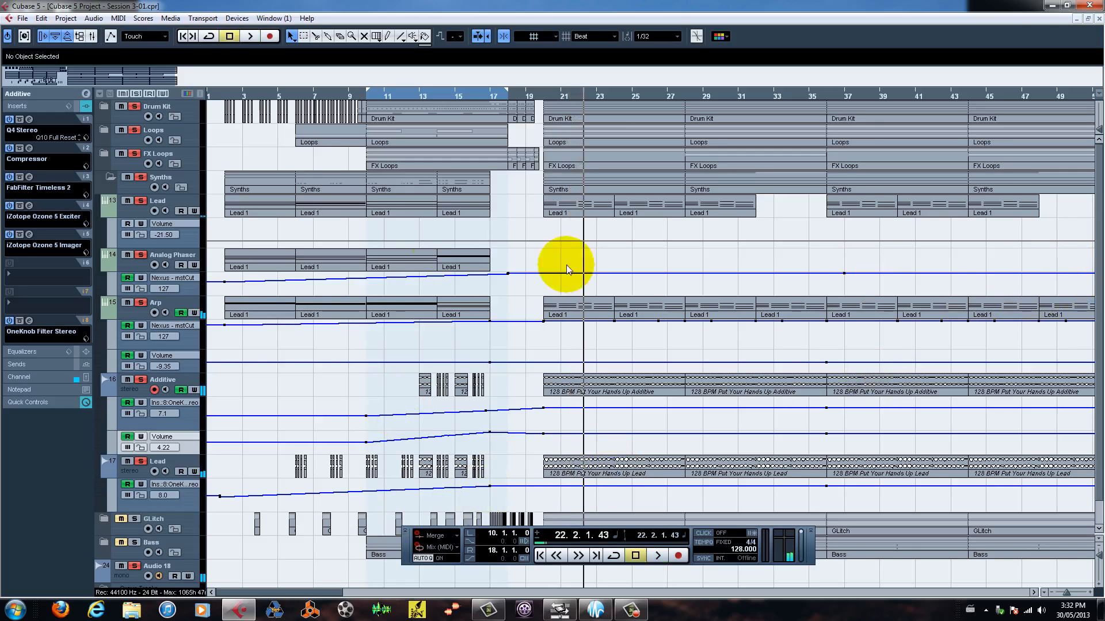
- Collapse the Synths folder, check the volume lanes of Glitch 2 and Glitch 1 inside the GLitch folder, and collapse that folder
left_click(111, 178)
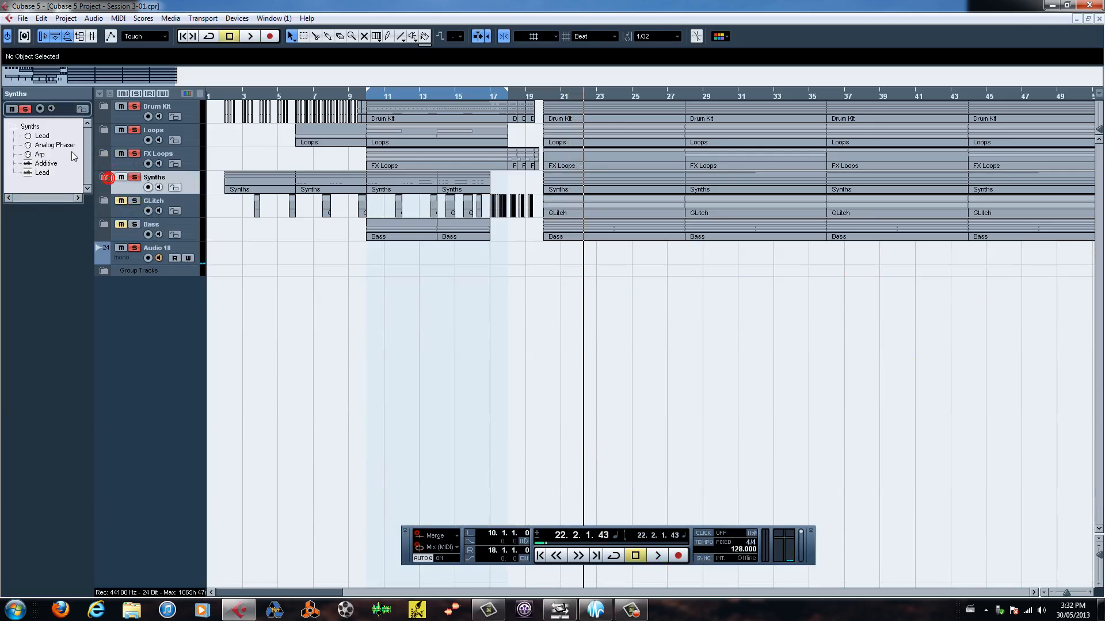
left_click(105, 201)
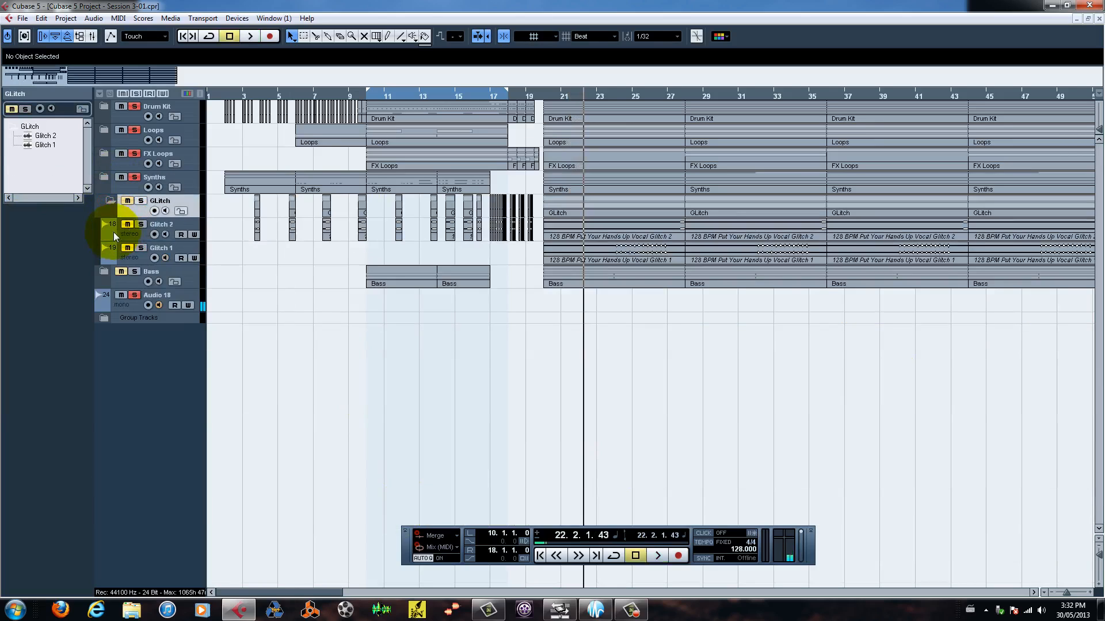
left_click(106, 235)
left_click(105, 271)
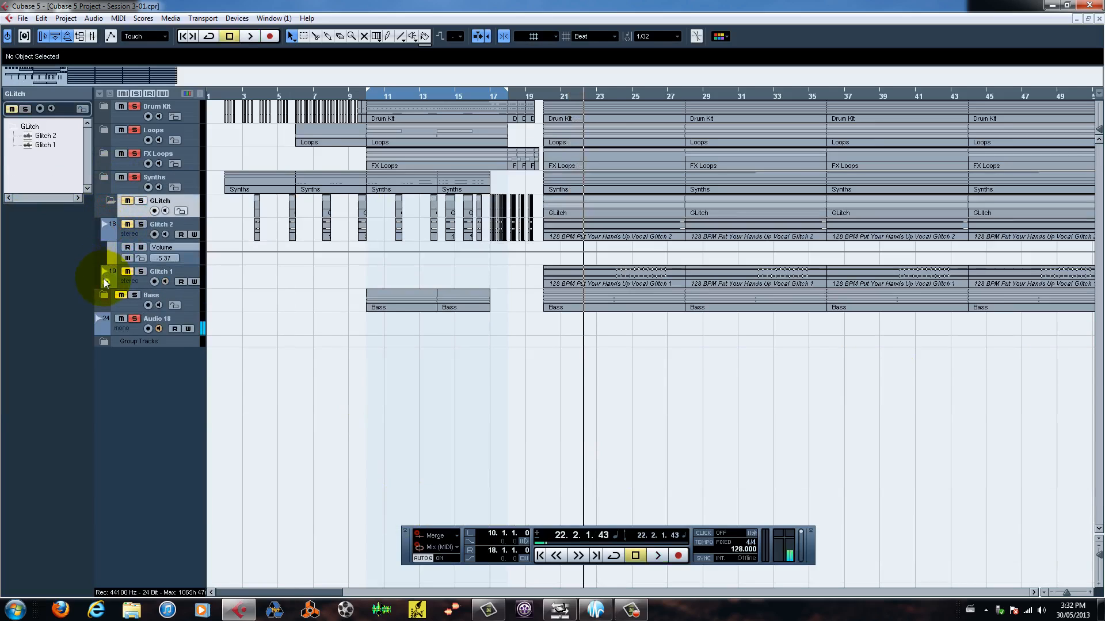
left_click(106, 282)
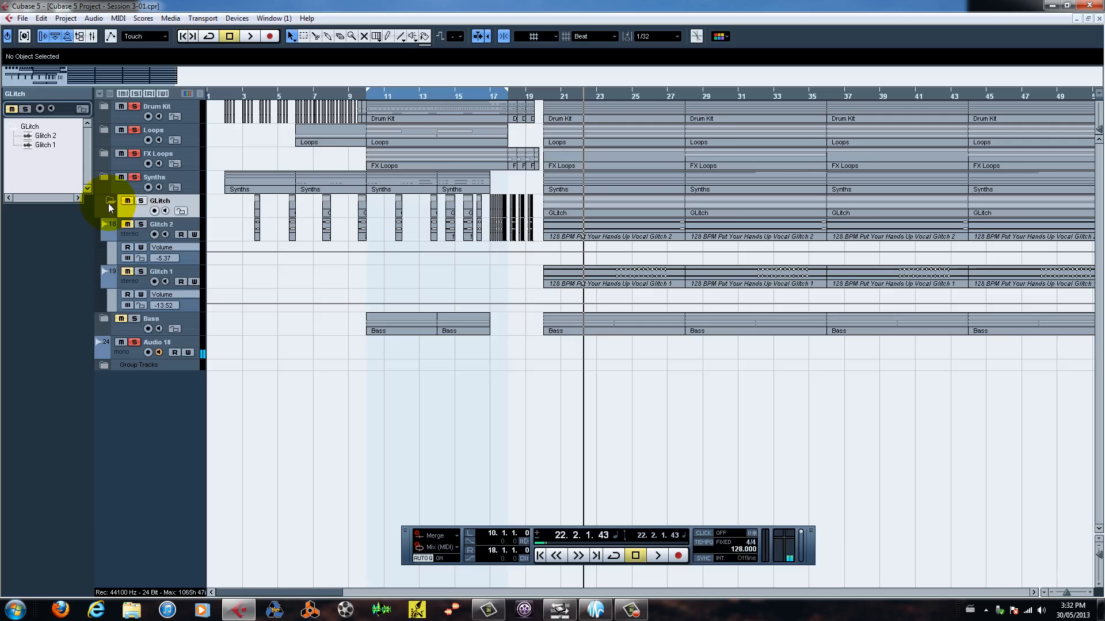
left_click(110, 204)
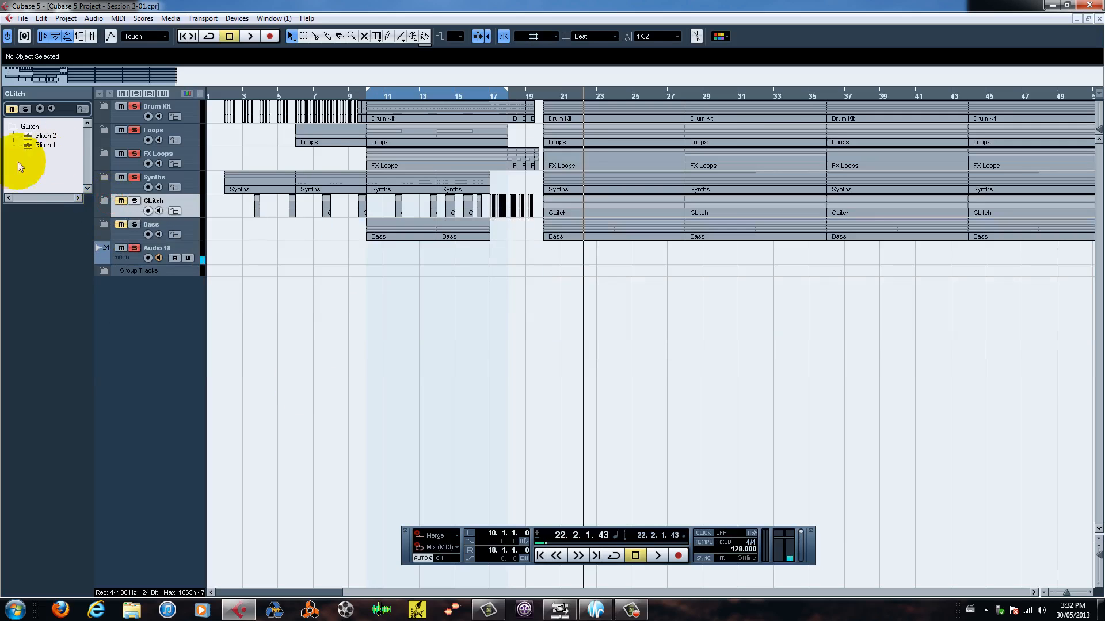
- Check the automation lanes of SUB BASS, BASS, Midi Bass Low and Midi BAss Hi in the Bass folder, and collapse it again
left_click(104, 228)
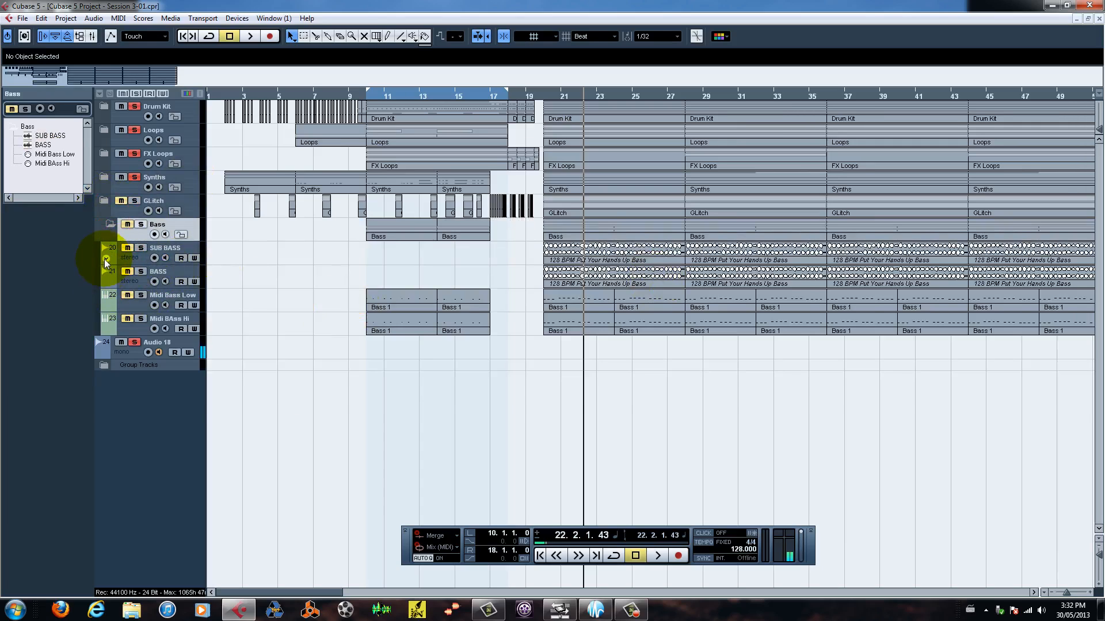
left_click(105, 259)
left_click(105, 259)
left_click(107, 282)
left_click(107, 282)
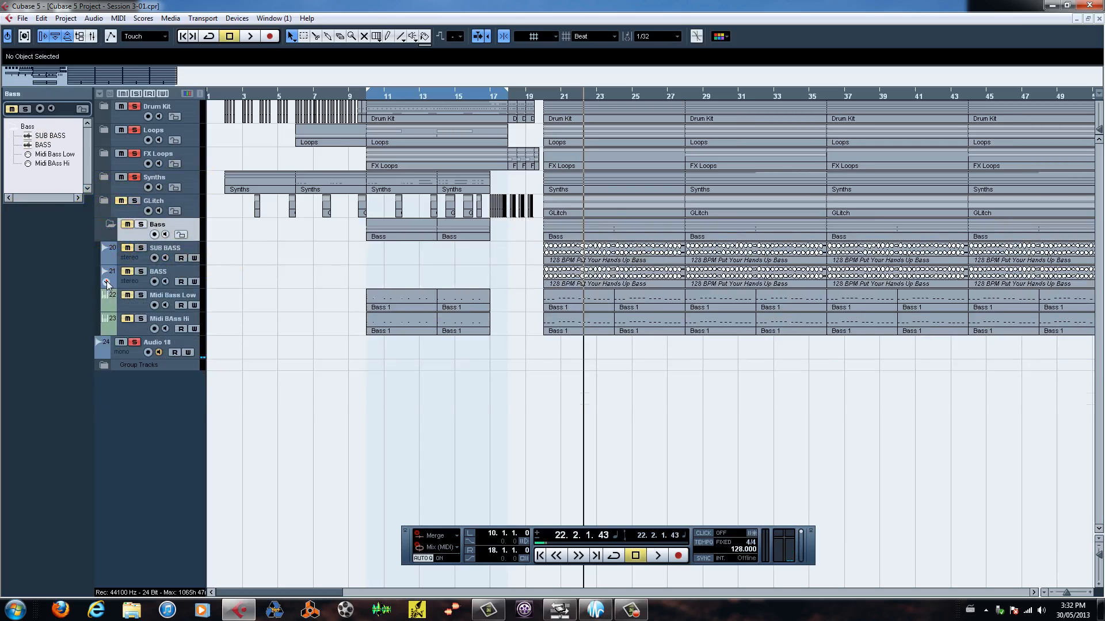
left_click(106, 305)
left_click(106, 305)
left_click(104, 329)
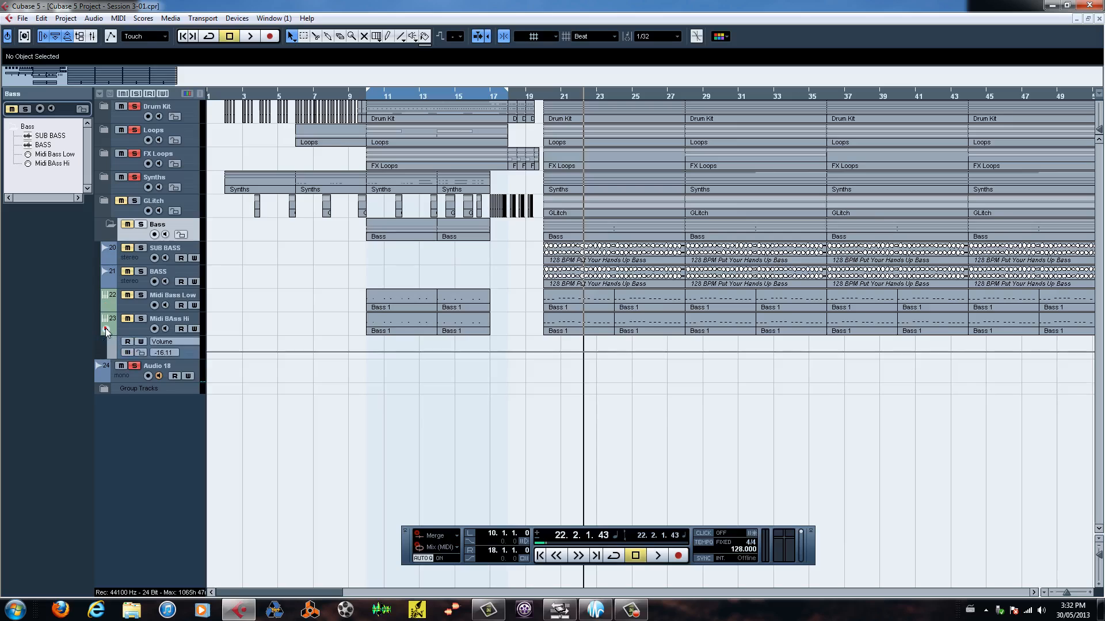
left_click(104, 329)
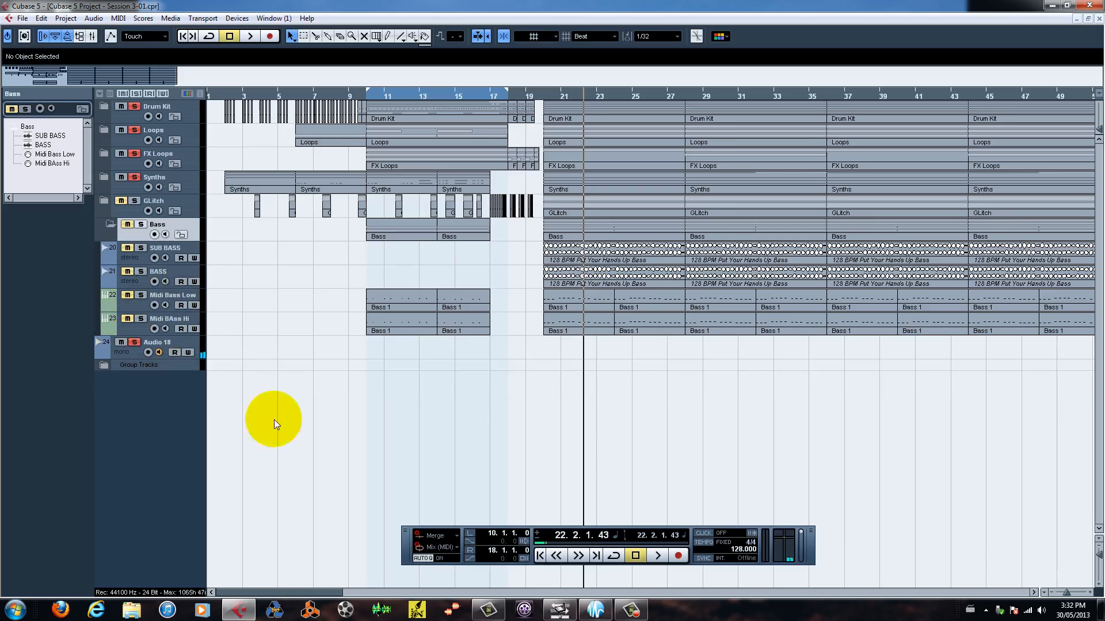
left_click(110, 229)
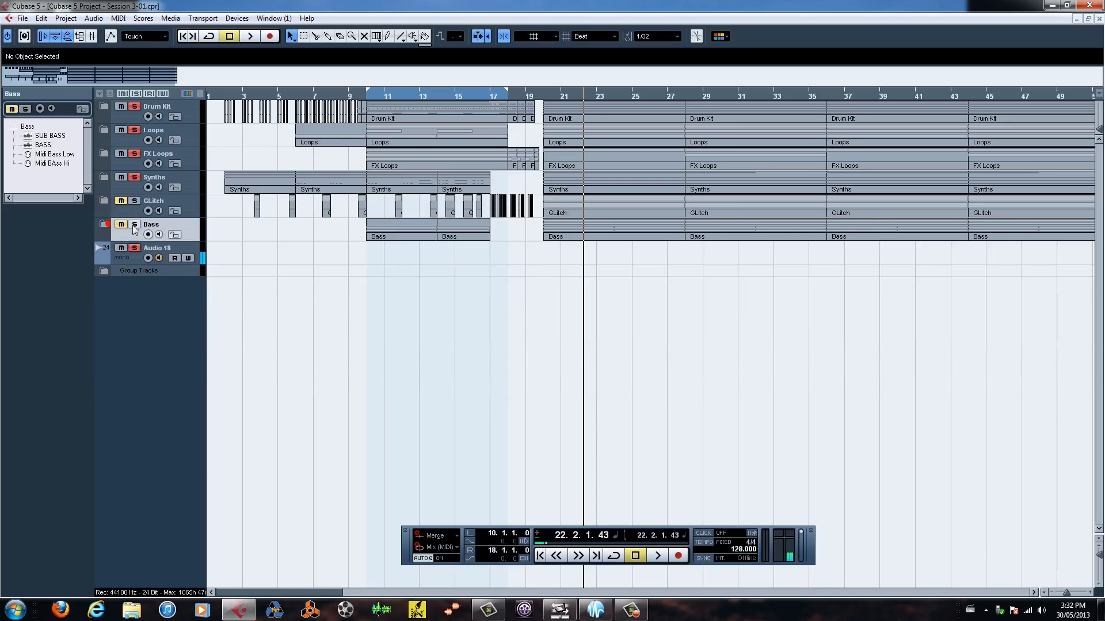
- Expand the Group Tracks folder and open the Drums group's channel settings to examine its inserts
left_click(102, 272)
left_click(180, 281)
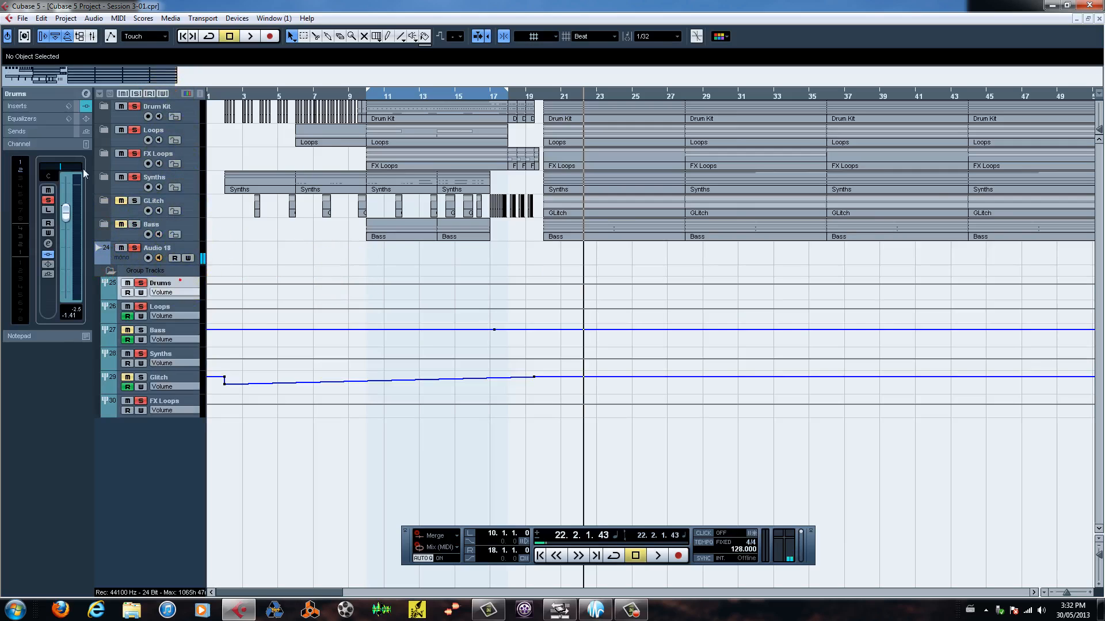
left_click(80, 106)
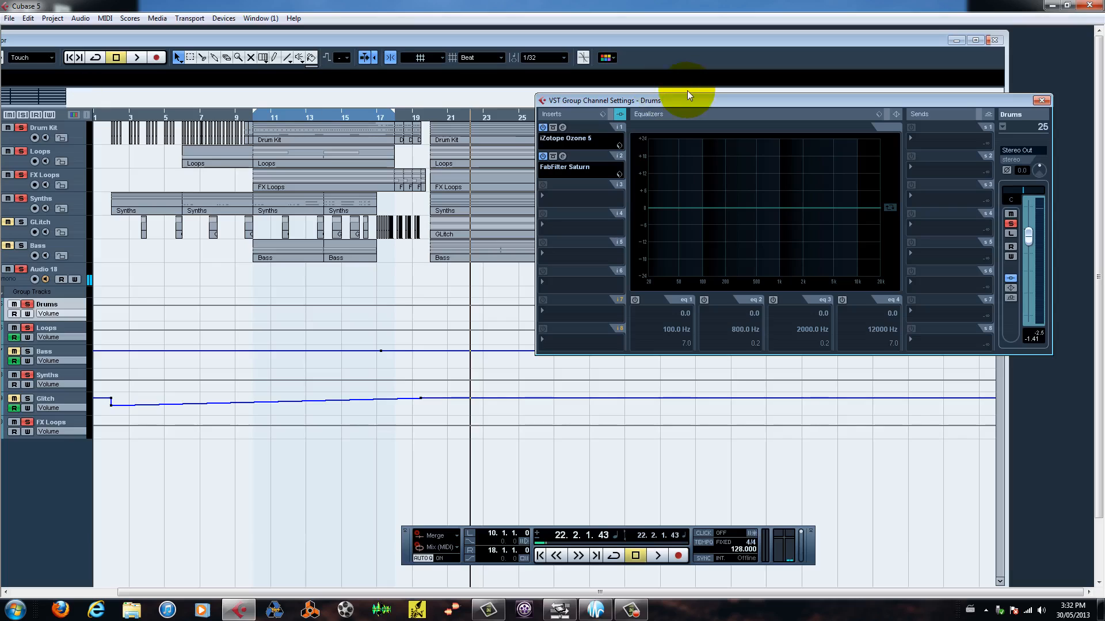
left_click_drag(686, 101, 595, 91)
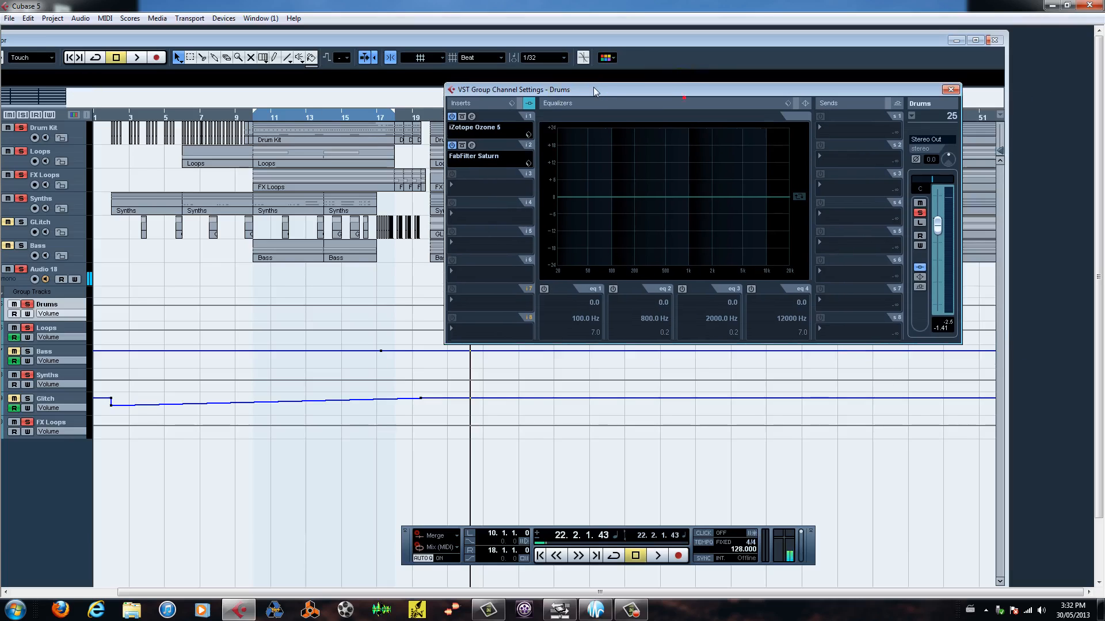
- Open the Drums group's iZotope Ozone 5 insert, examine its Harmonic Exciter and Dynamics modules, and close the plug-in
left_click(472, 117)
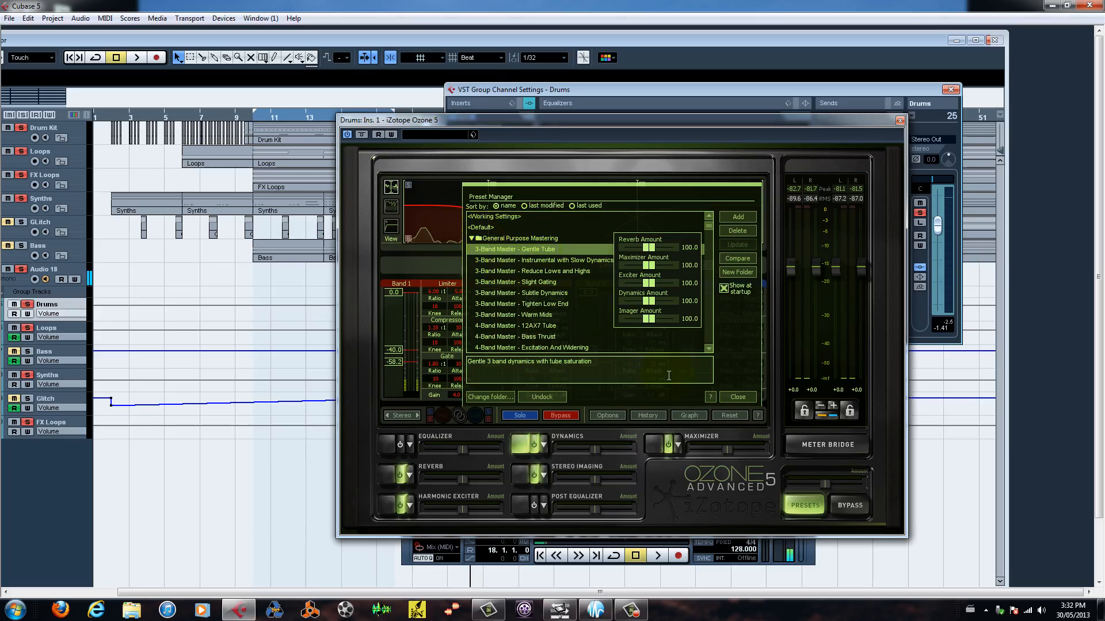
left_click(728, 397)
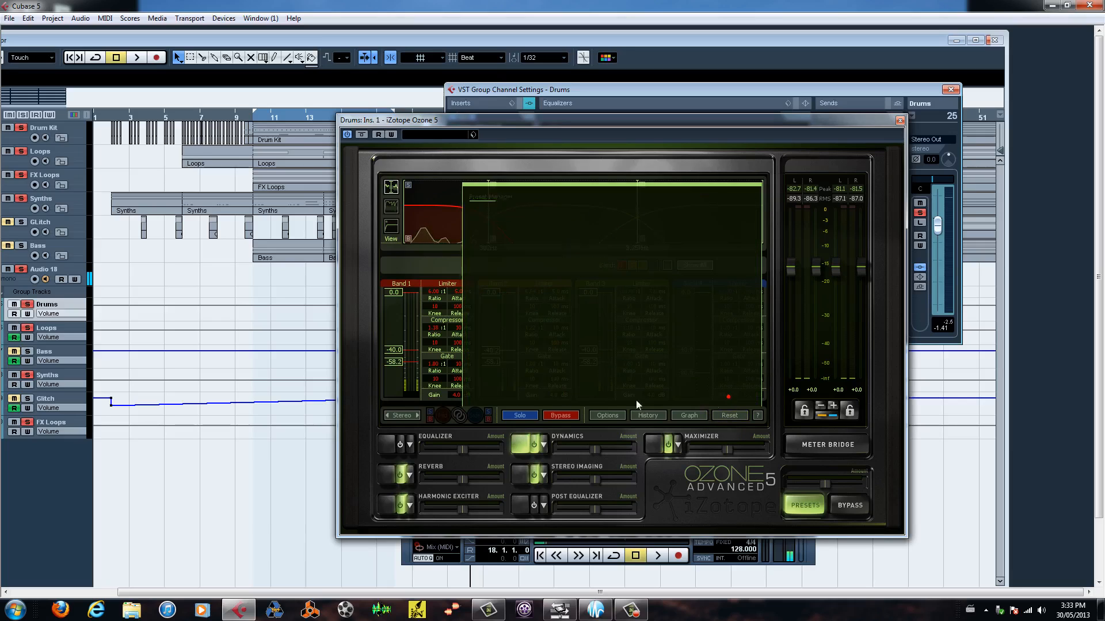
left_click(409, 506)
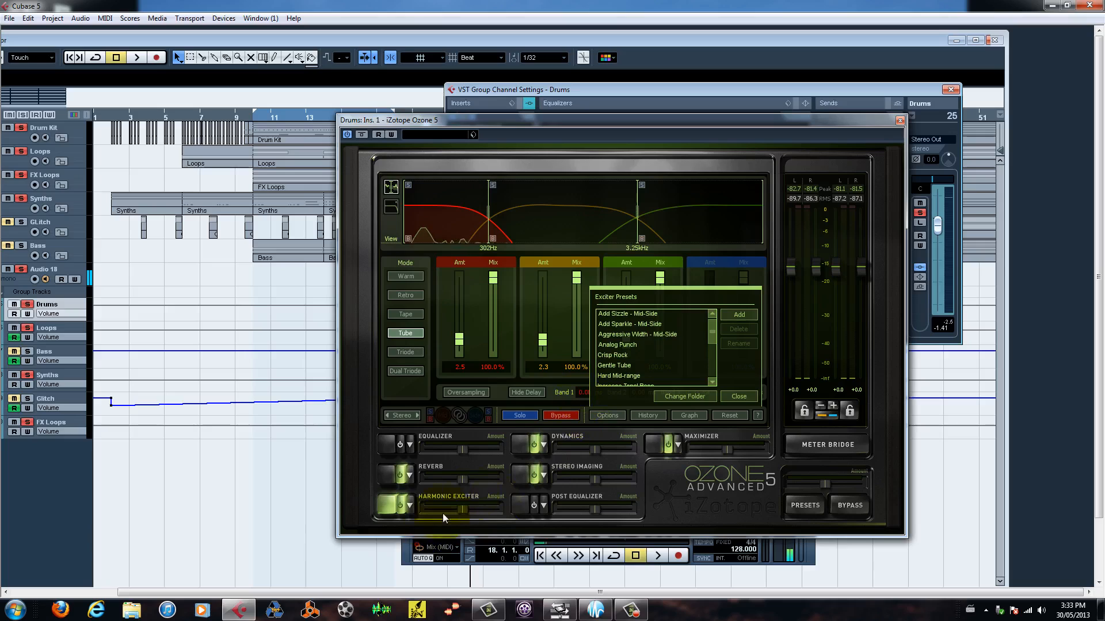
left_click(737, 397)
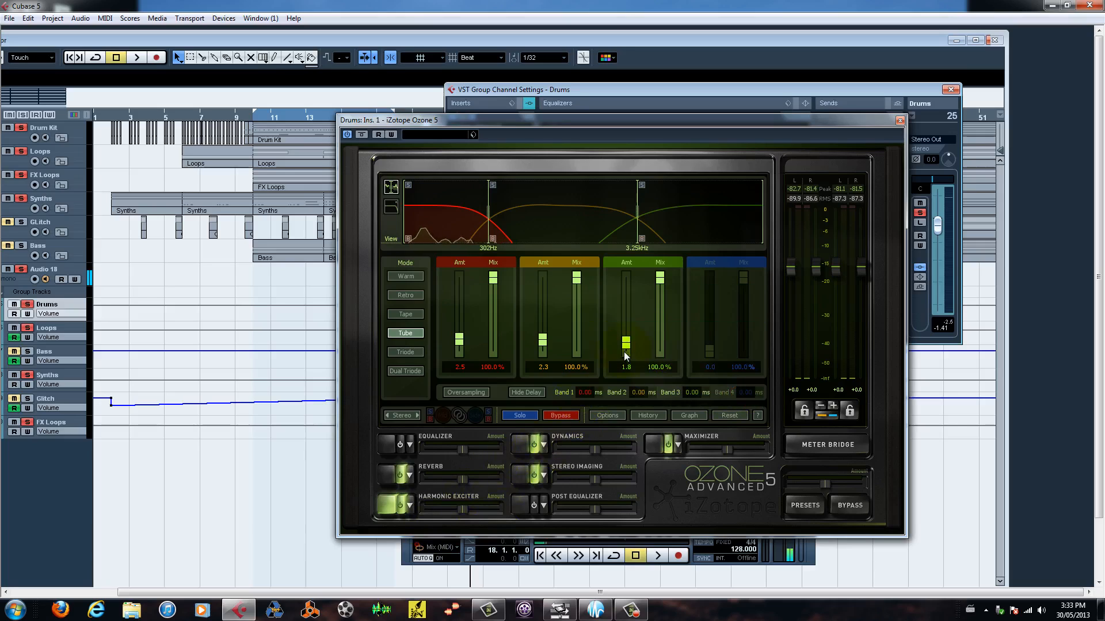
left_click(544, 445)
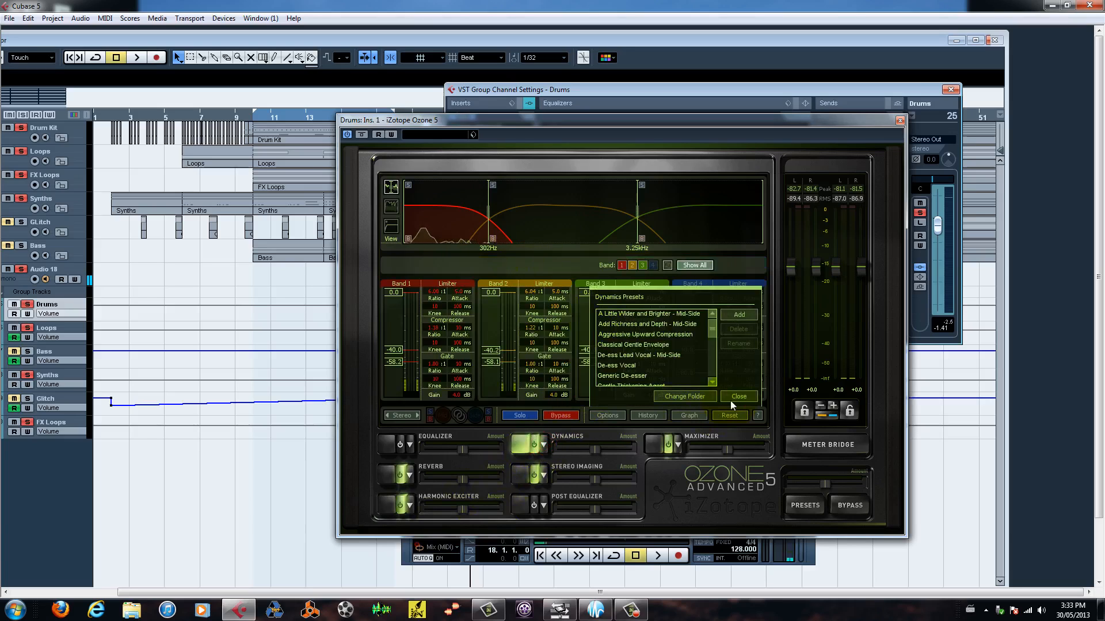
left_click(736, 398)
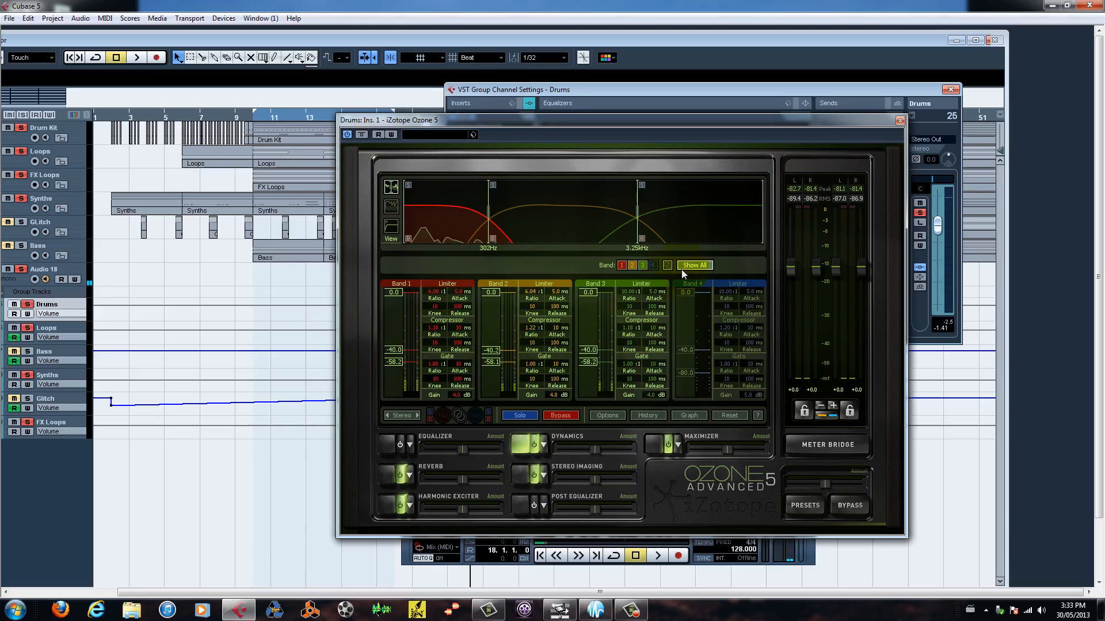
left_click(899, 119)
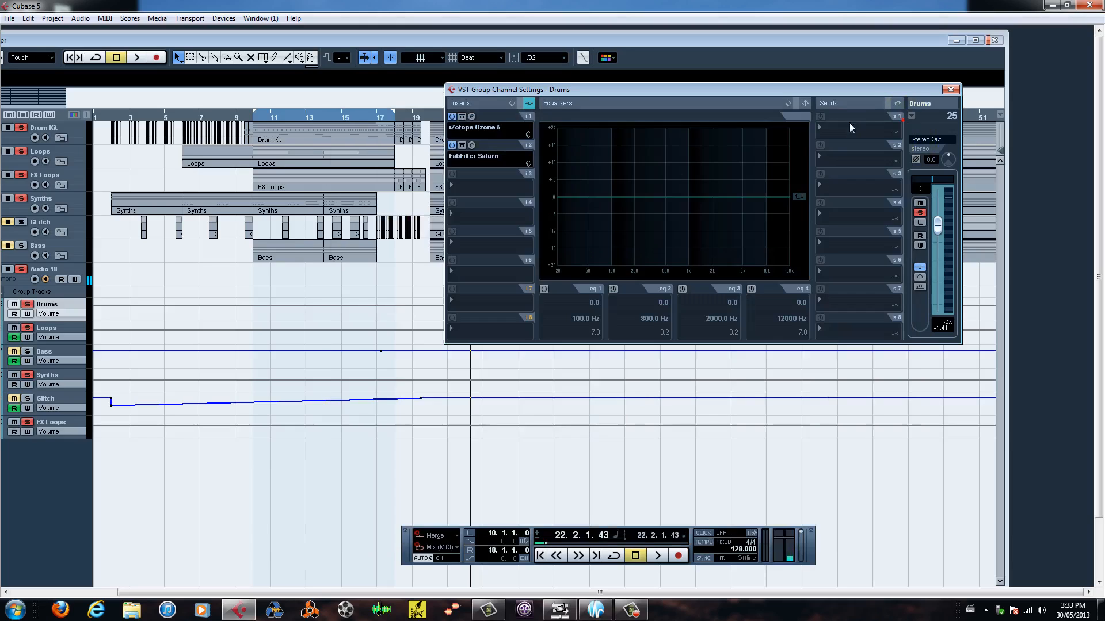
- Open the Drums group's FabFilter Saturn insert, examine its drive and Band 1 tone settings, and close the plug-in
left_click(472, 146)
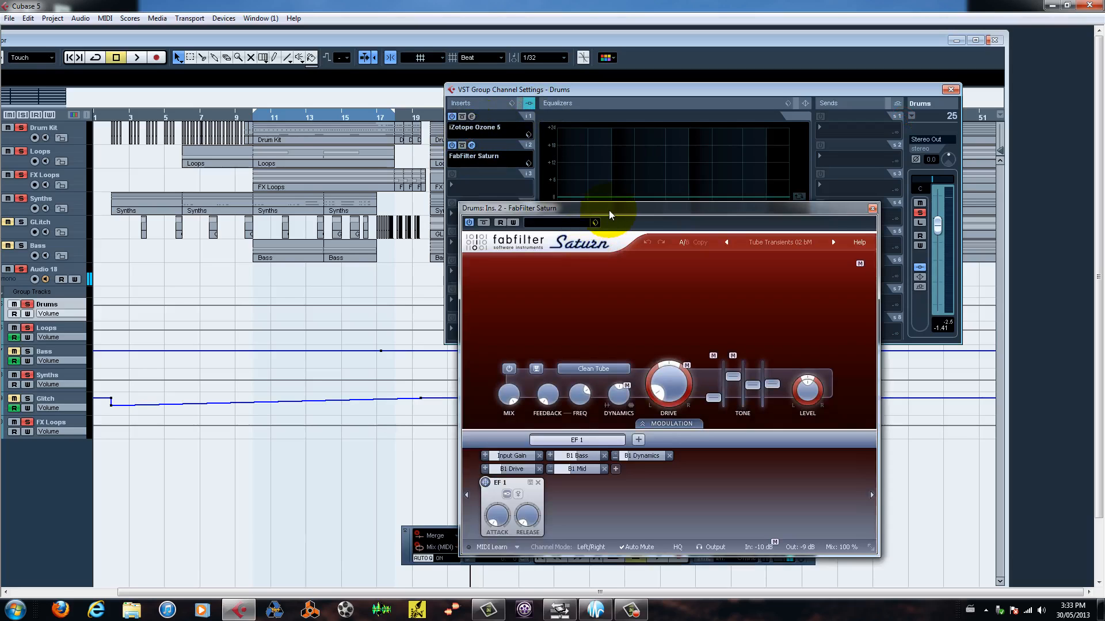
left_click_drag(610, 214, 650, 91)
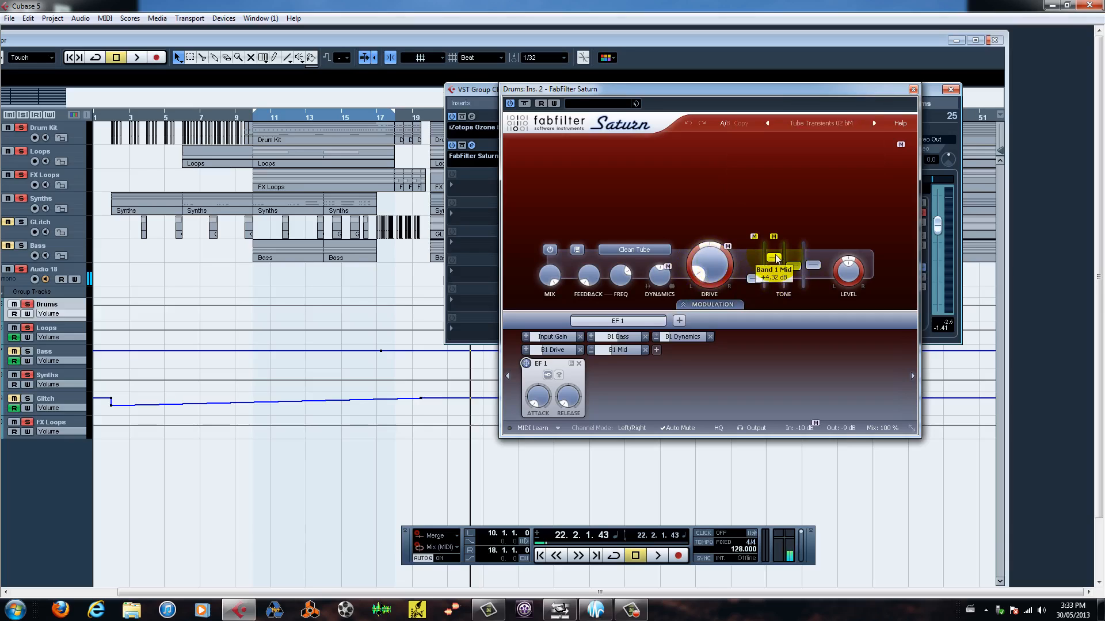
mouse_move(776, 259)
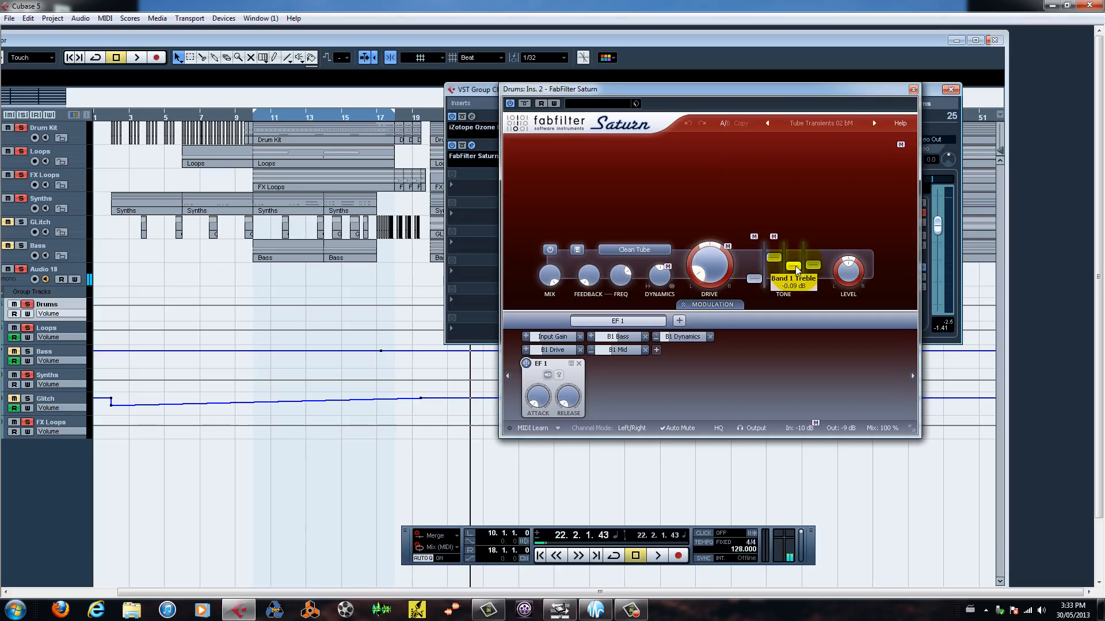
left_click(913, 90)
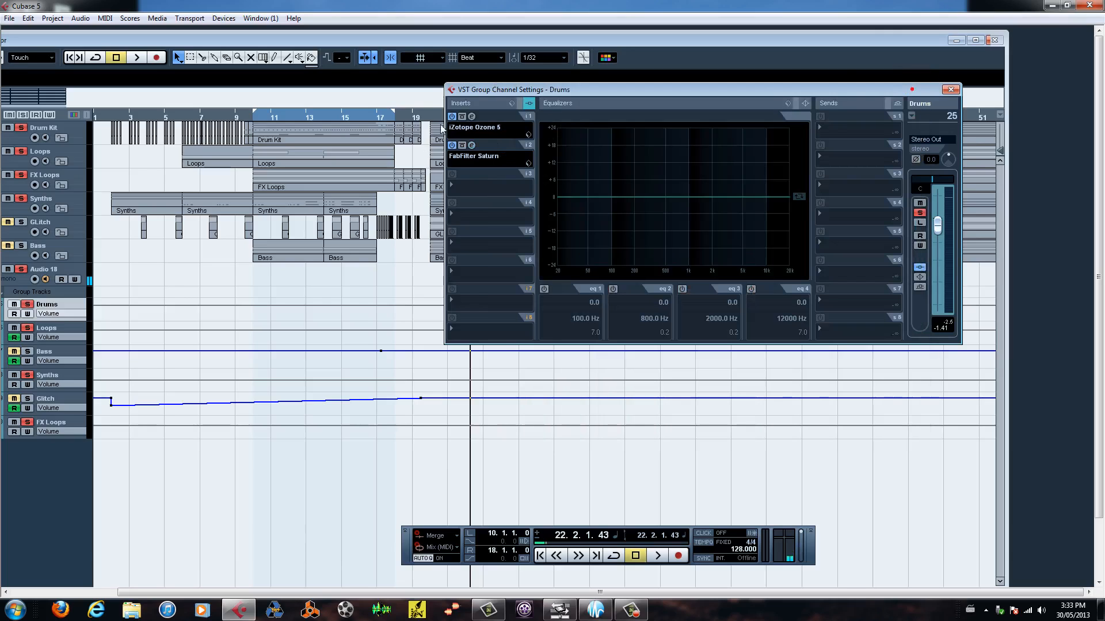
- Bypass all inserts on the Drums group, clear the other solos, and play the arrangement with only that group soloed
left_click(918, 268)
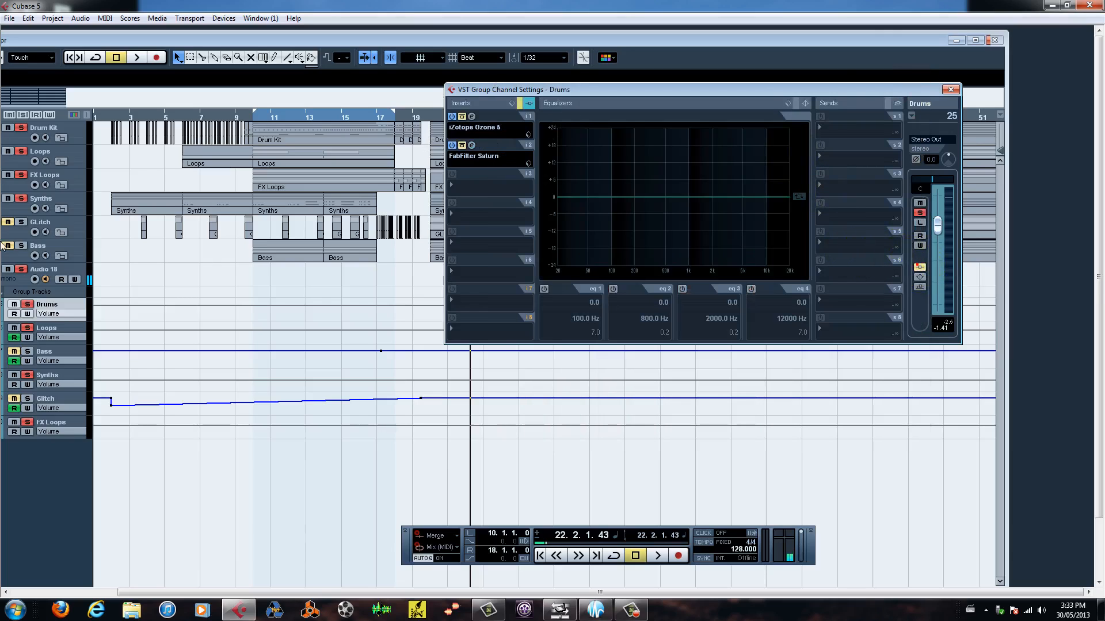
left_click(20, 153)
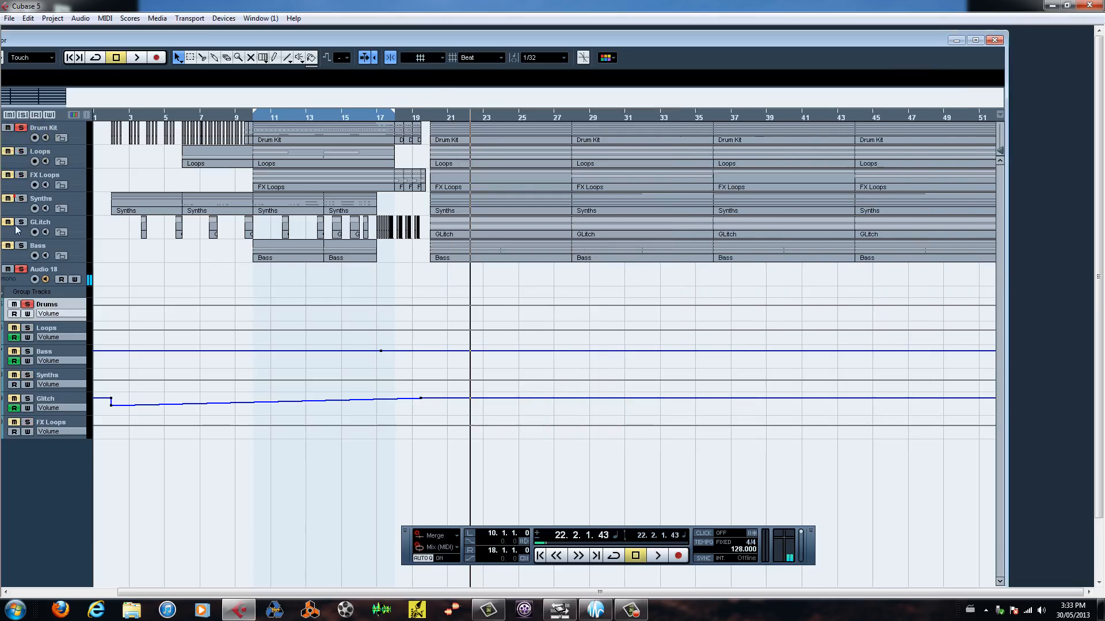
key("space")
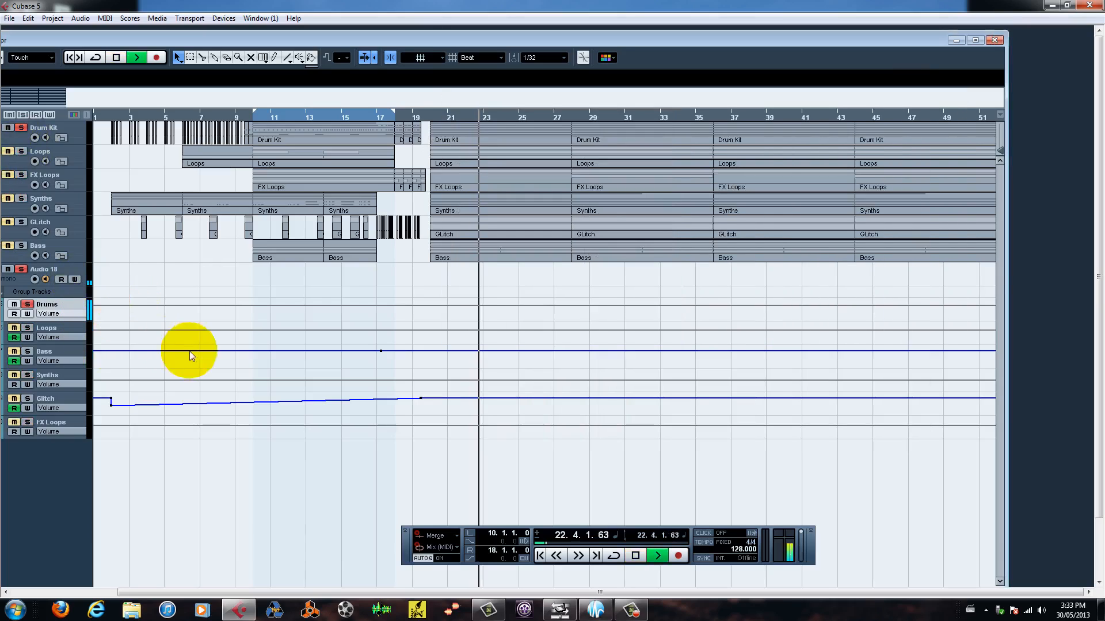
left_click(23, 114)
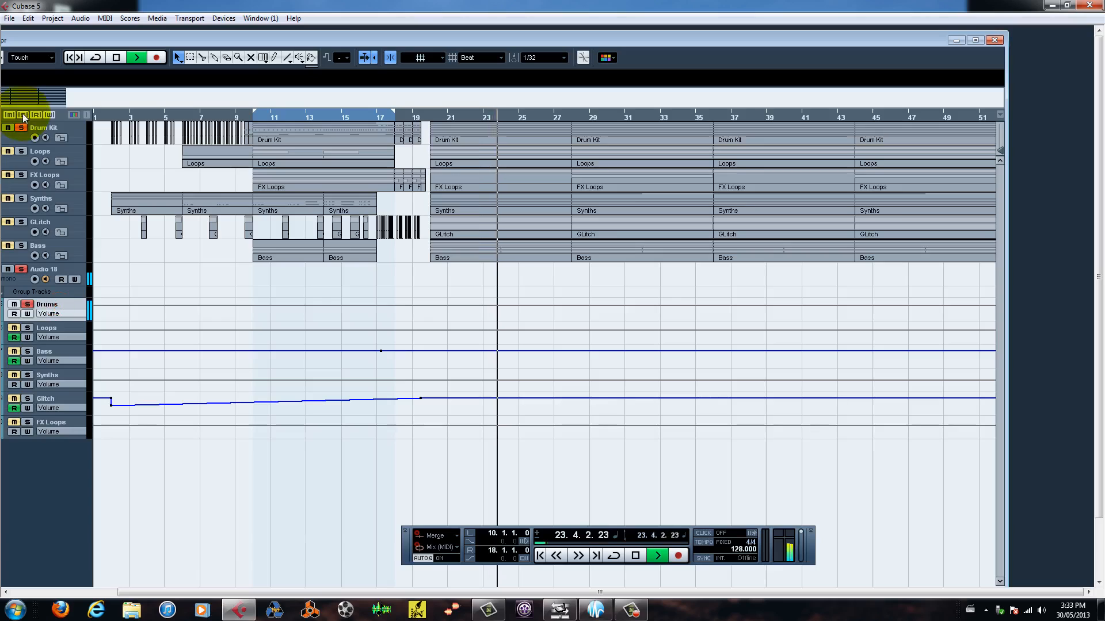
left_click(28, 304)
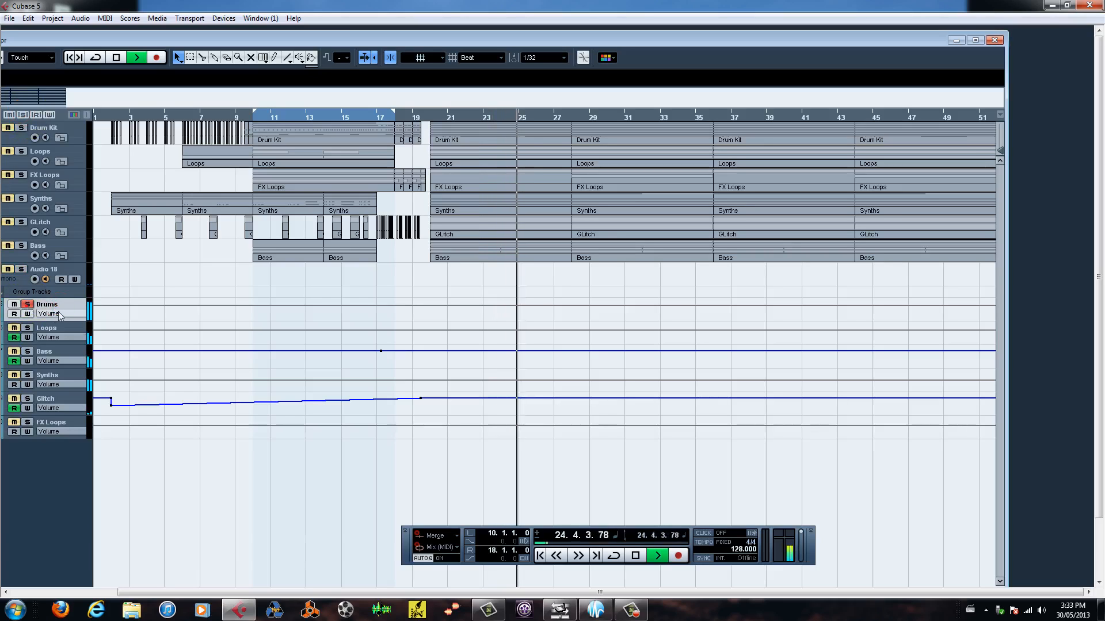
double_click(152, 40)
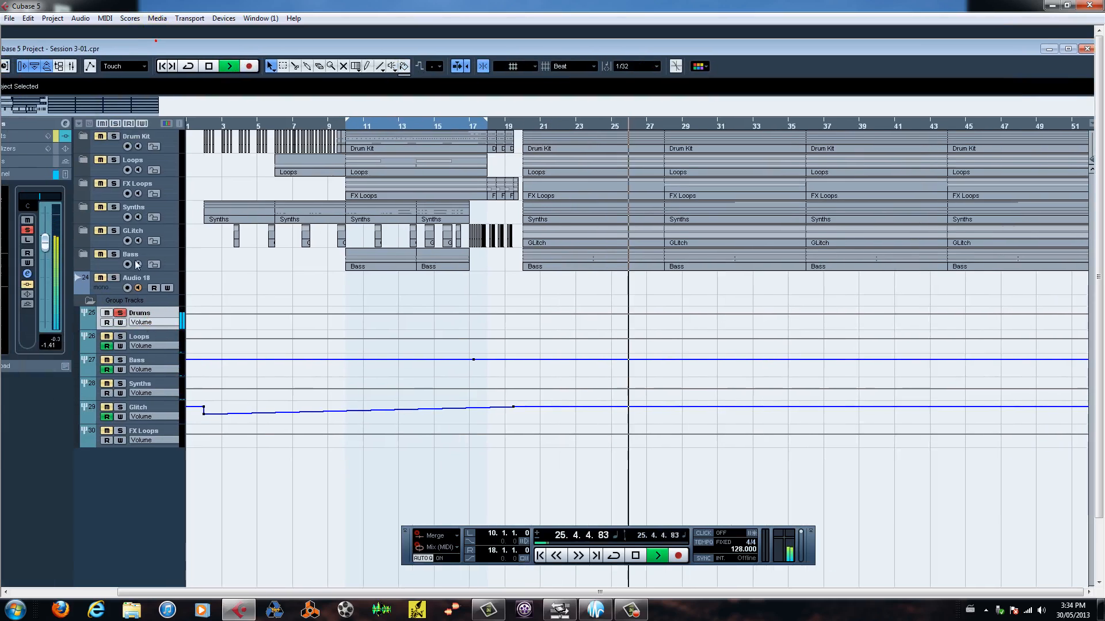
- Solo Audio 18 and take the Drums group's Ozone 5 and Saturn inserts out of bypass during playback, comparing bypassed and active sound
left_click(65, 123)
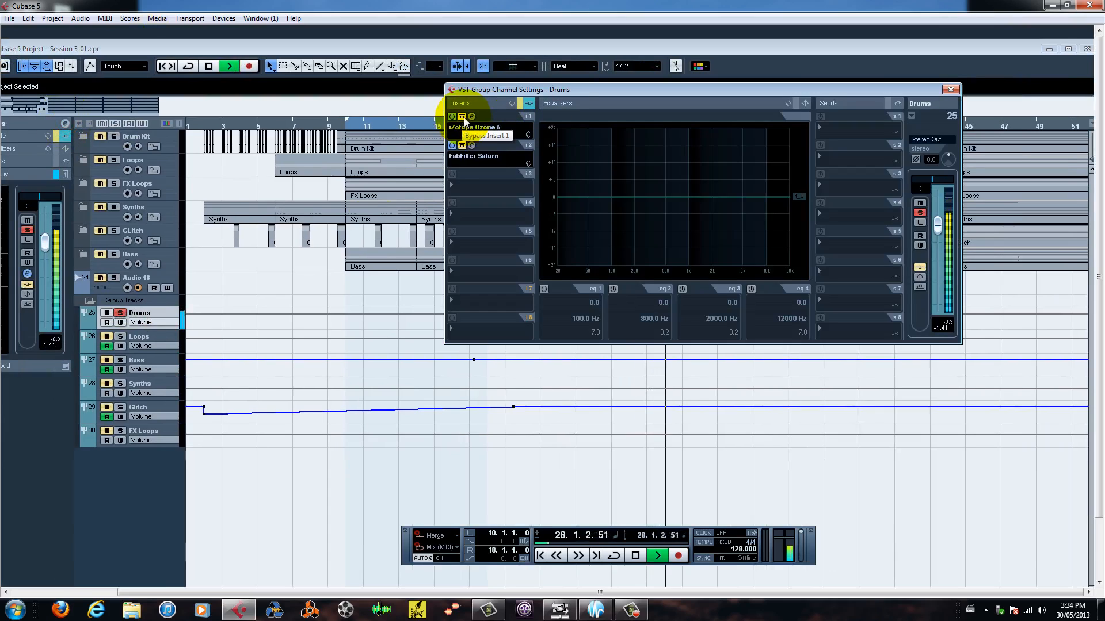
left_click(114, 278)
left_click(65, 123)
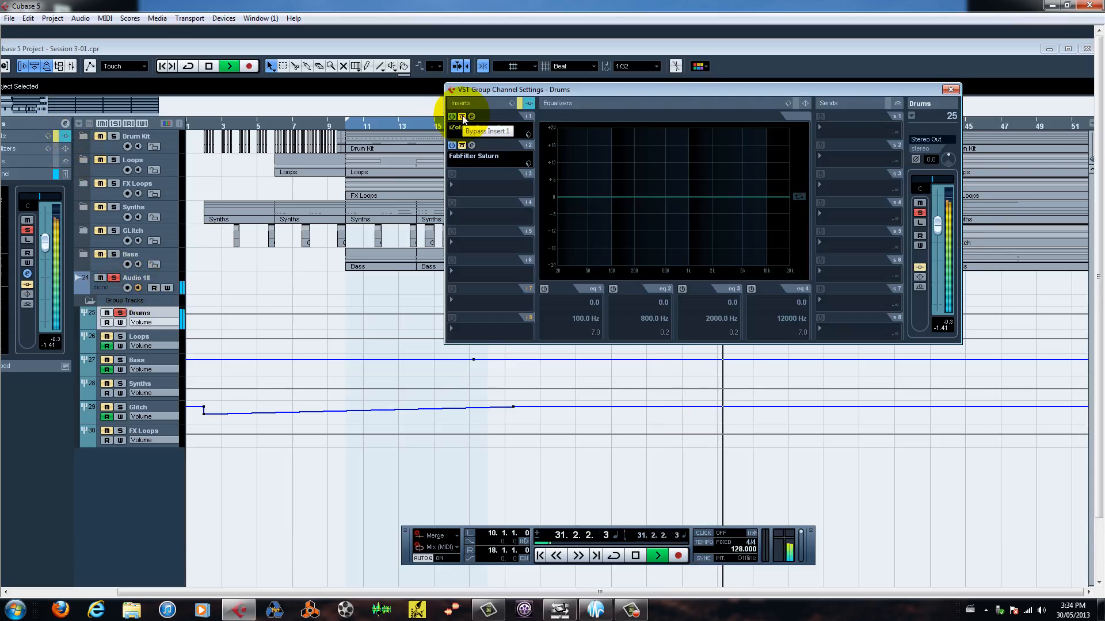
left_click(462, 116)
left_click(462, 117)
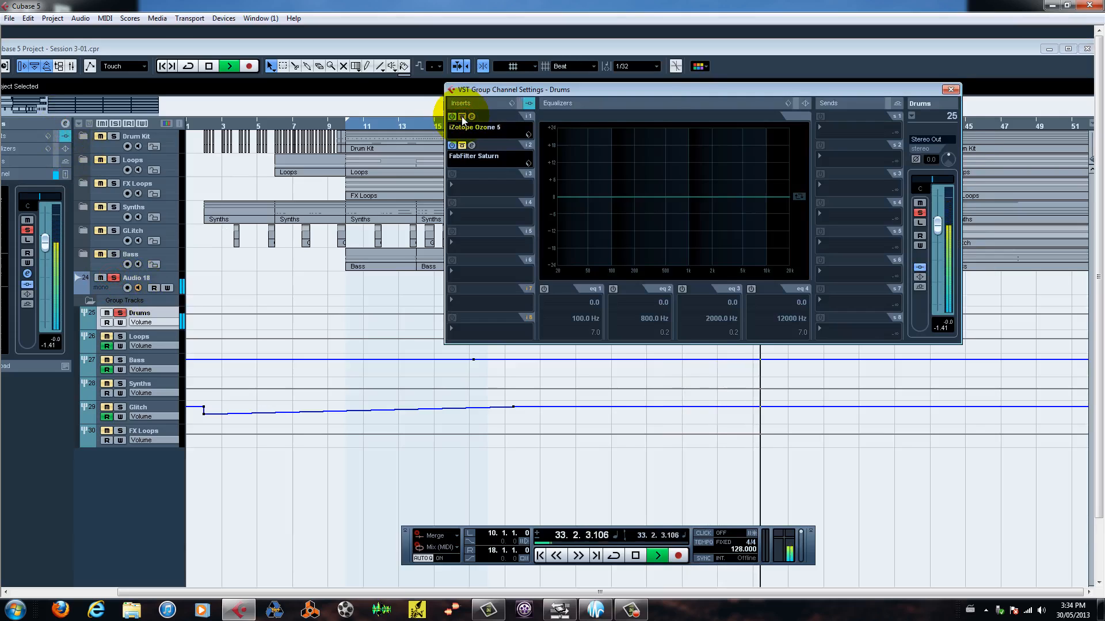
left_click(462, 147)
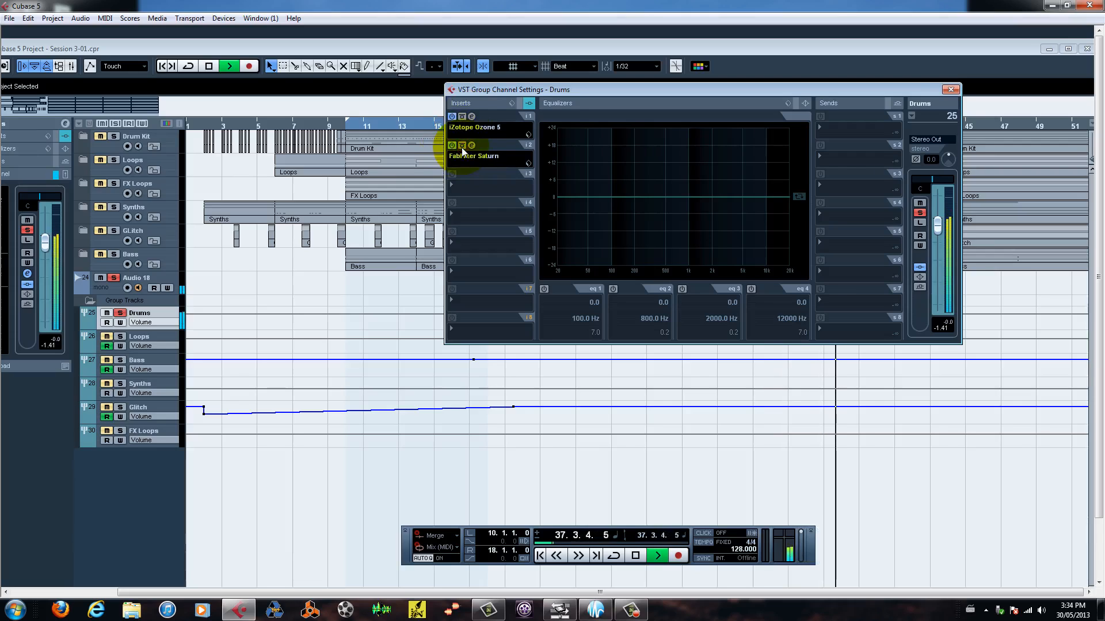
left_click(919, 268)
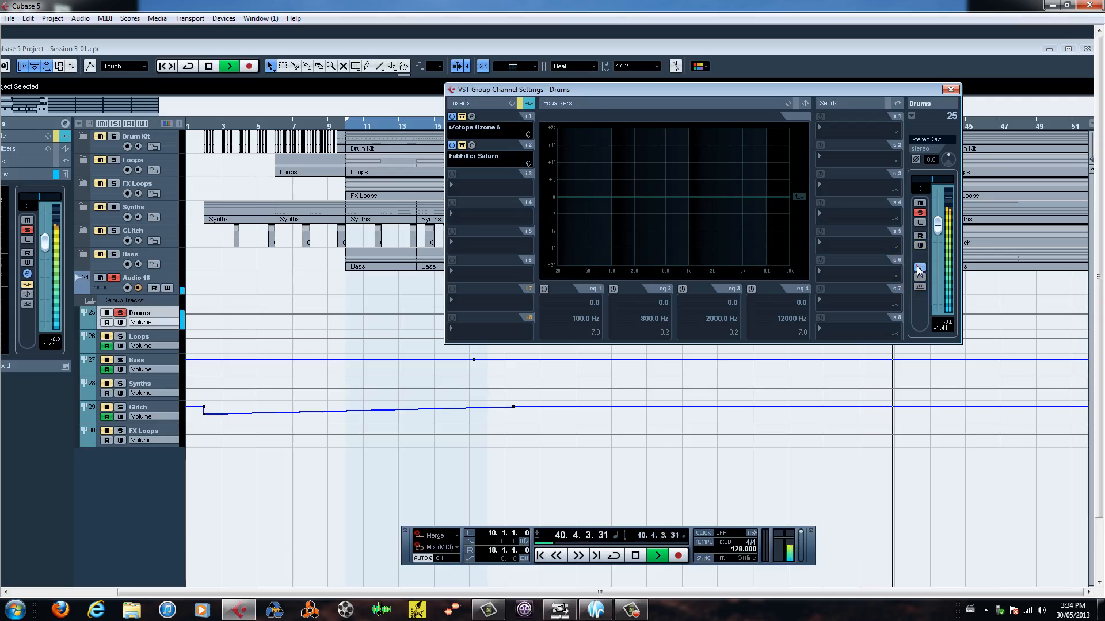
left_click(919, 269)
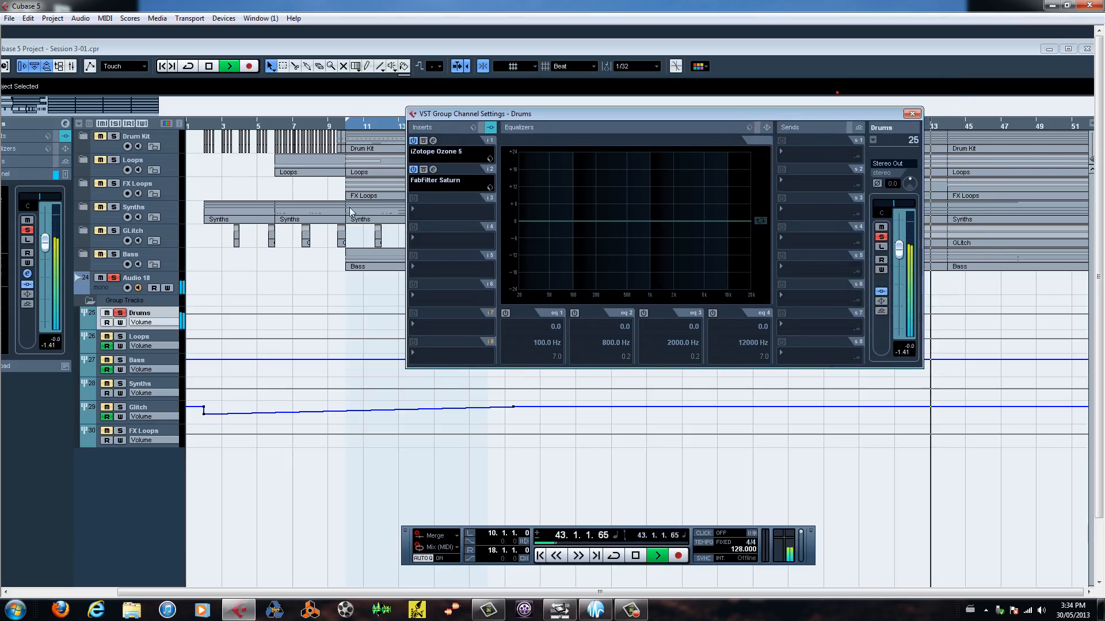
- Open the Loops group's channel settings and its Renaissance Axx insert, then bypass and reactivate the group's inserts
left_click(135, 339)
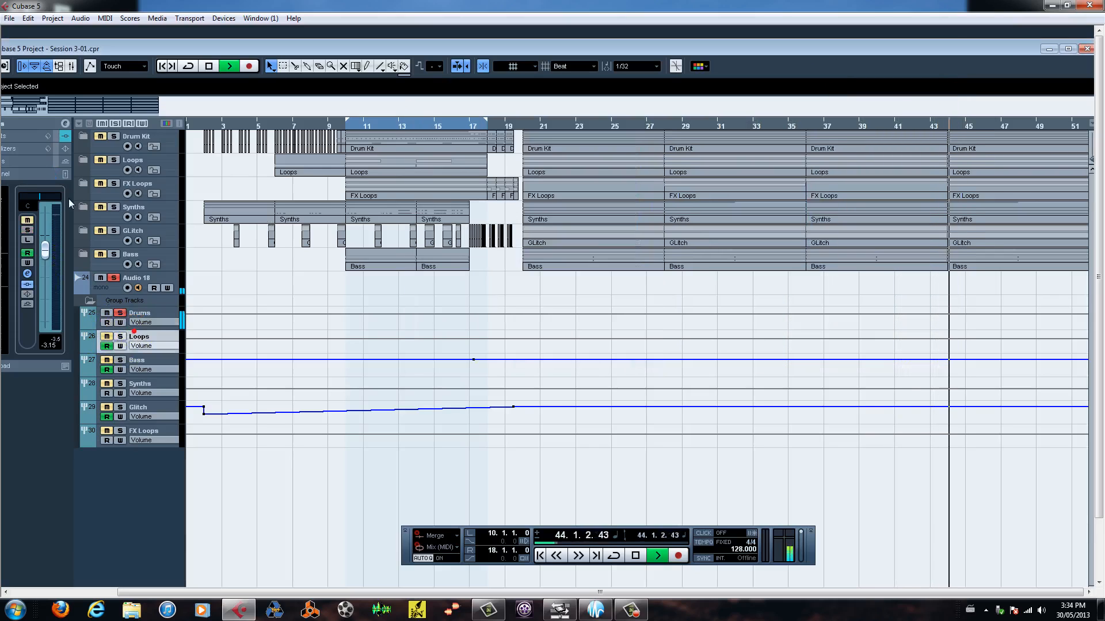
left_click(64, 123)
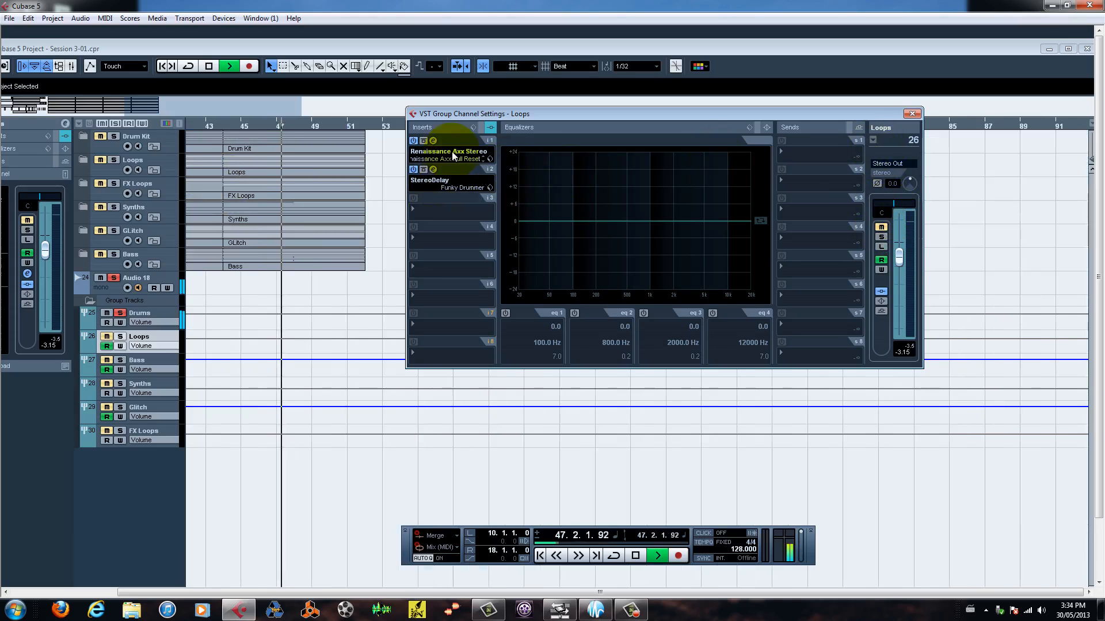
left_click(433, 141)
left_click_drag(516, 201, 649, 170)
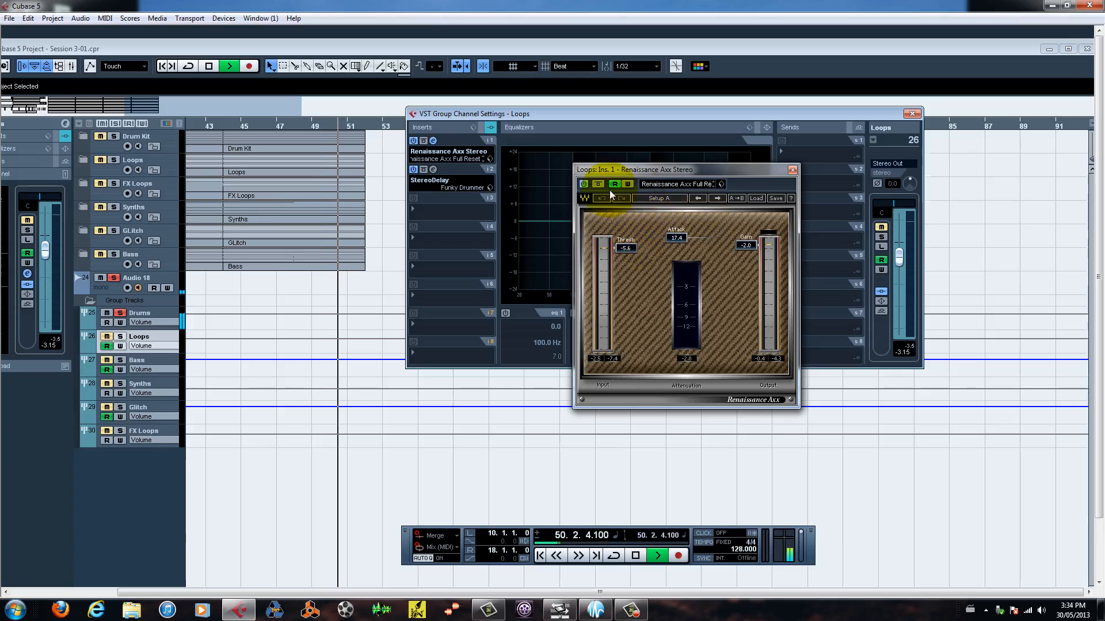
left_click(423, 141)
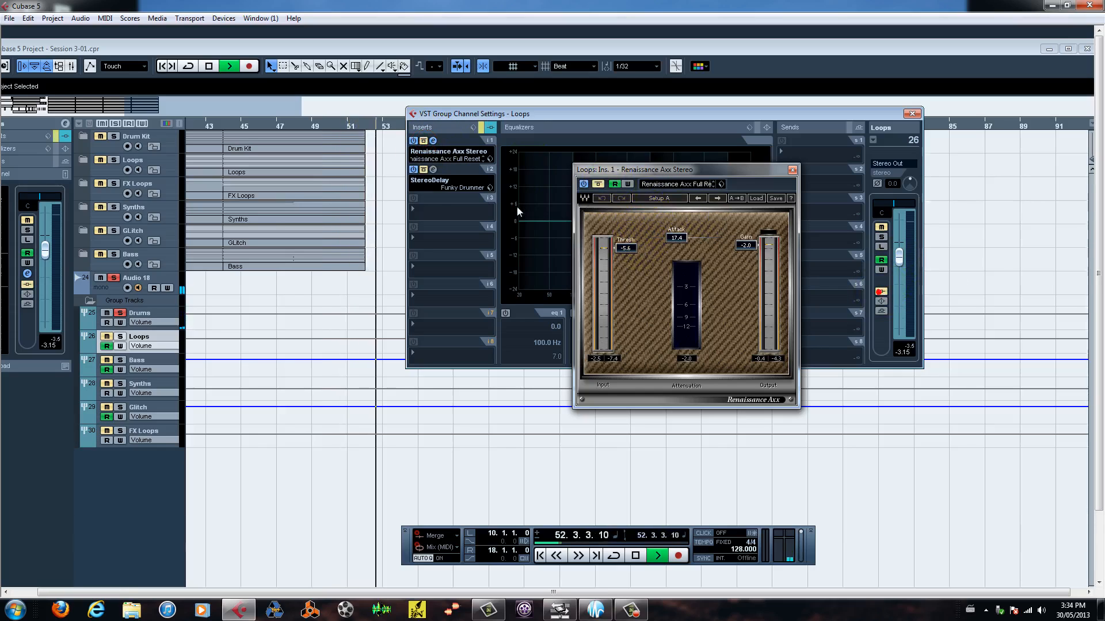
left_click(423, 141)
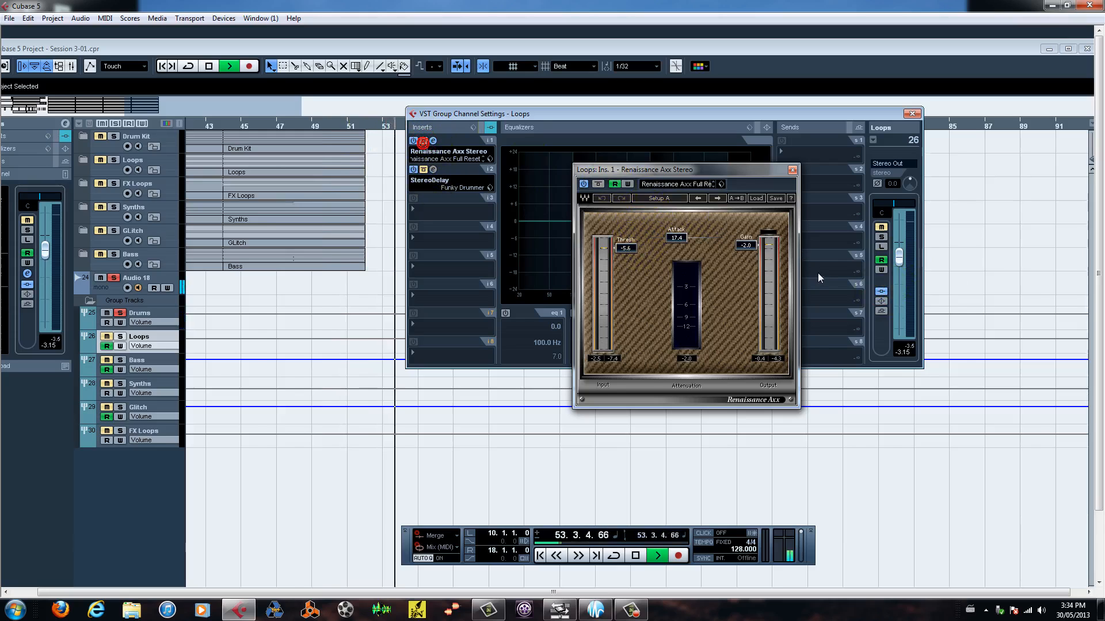
- Solo the Loops group, play from bar 10 while watching Renaissance Axx, and reset its attenuation peak reading
key("KP_1")
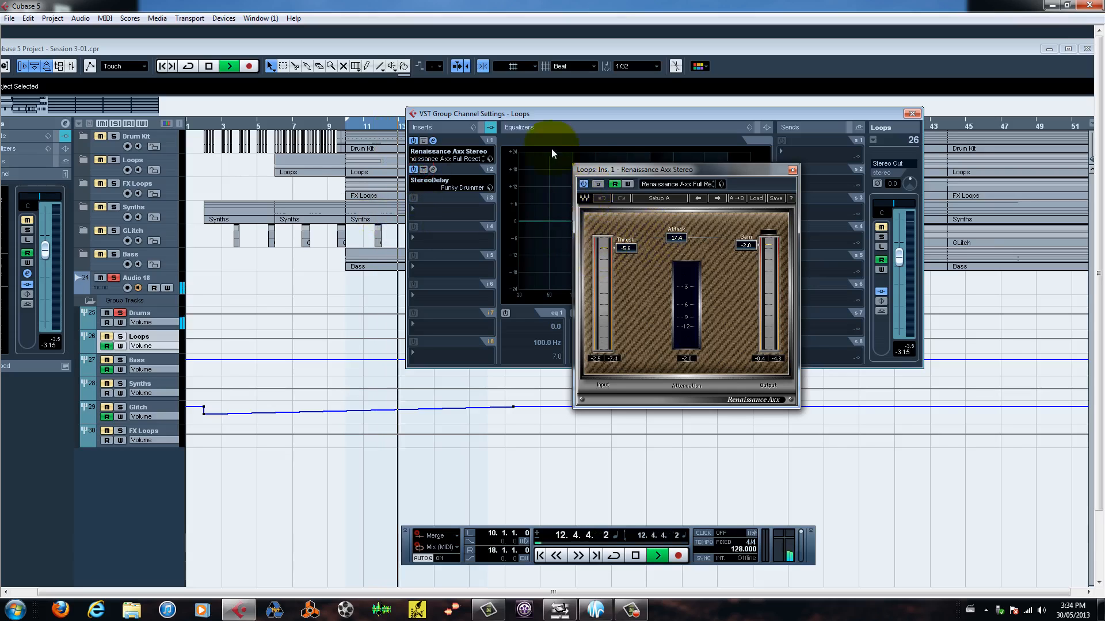
left_click(882, 237)
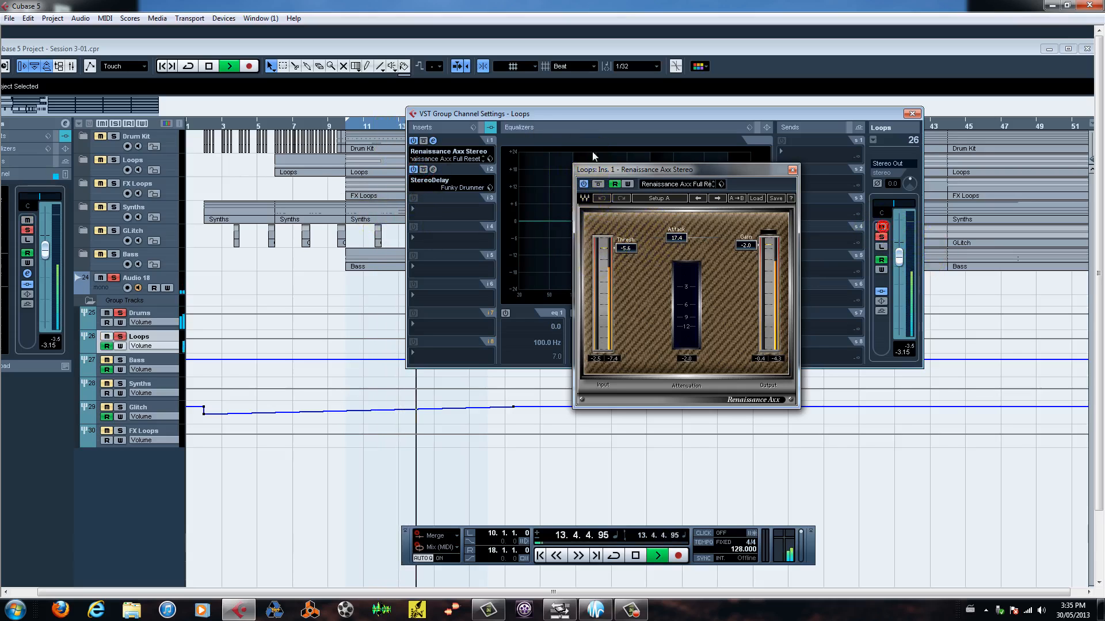
left_click_drag(625, 169, 670, 159)
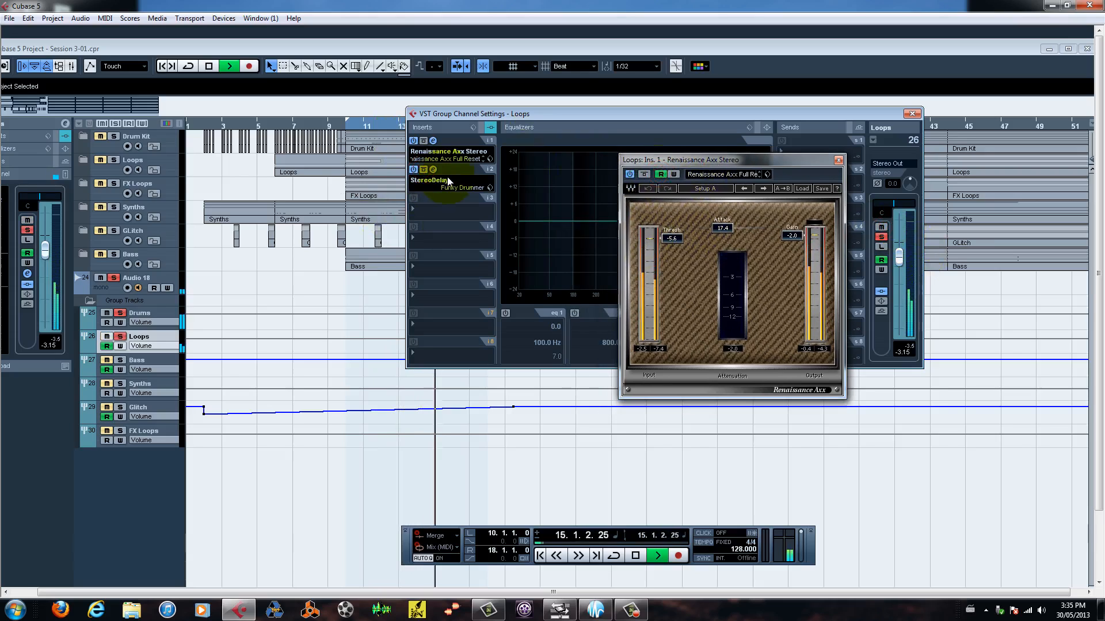
left_click(734, 349)
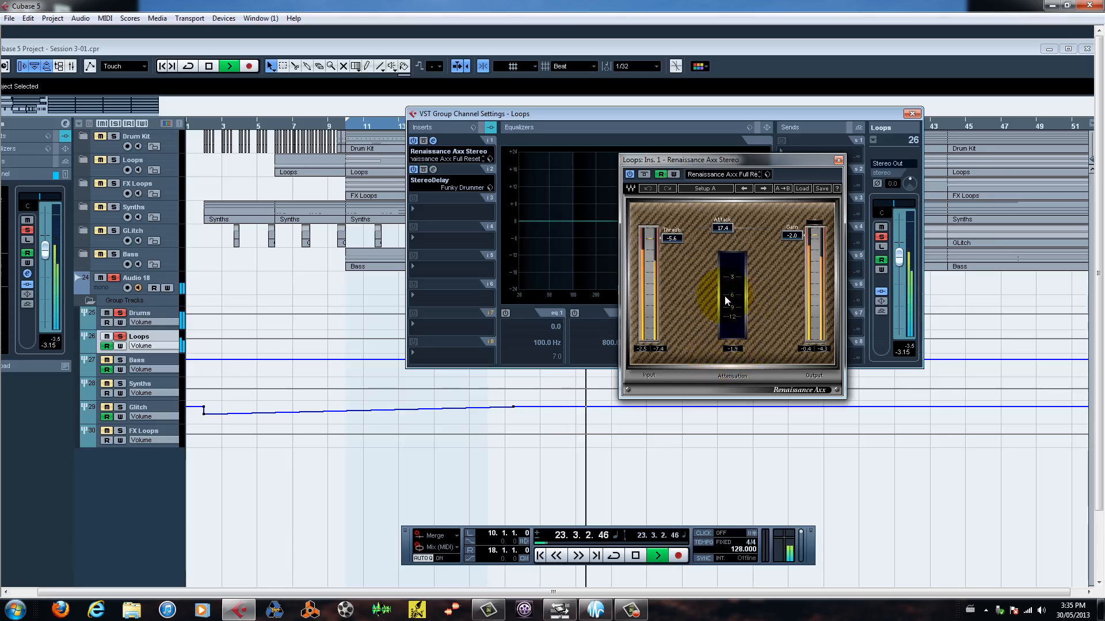
- Open the Loops group's StereoDelay insert and stop playback to examine its Funky Drummer settings
left_click_drag(710, 155, 690, 134)
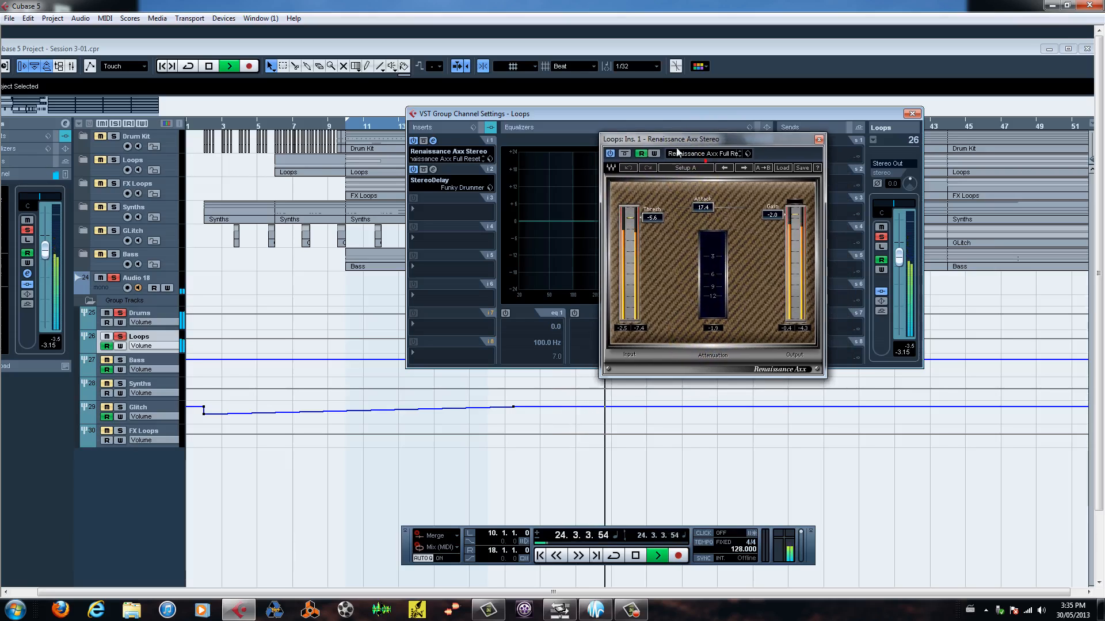
left_click(432, 171)
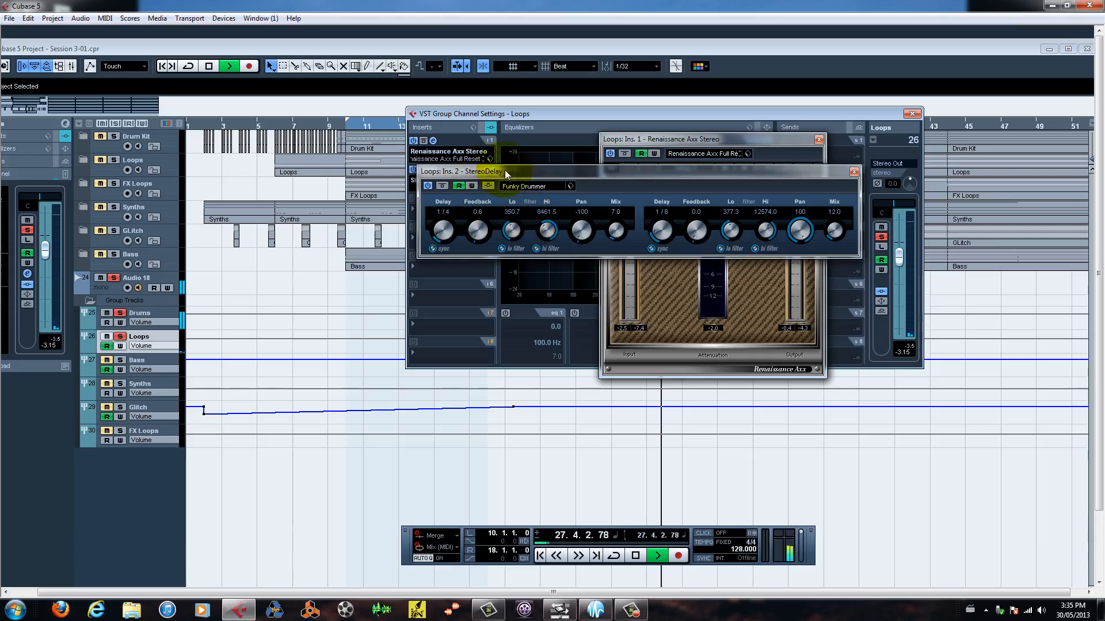
key("space")
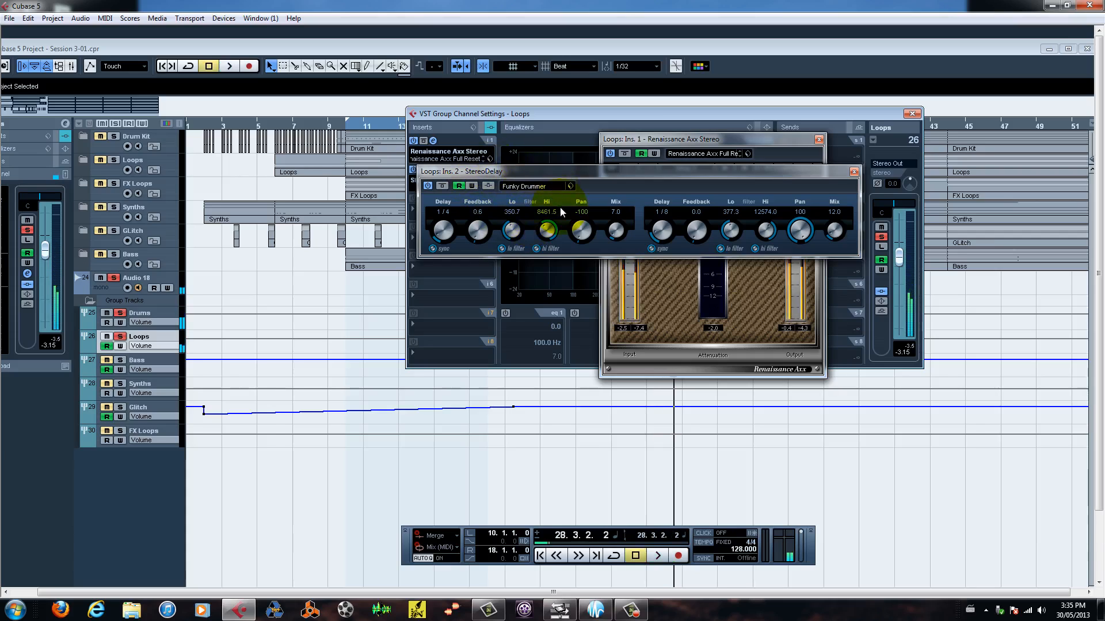
- Take the Drums group out of solo, audition the Loops group's StereoDelay, and close the Loops plug-in windows
key("space")
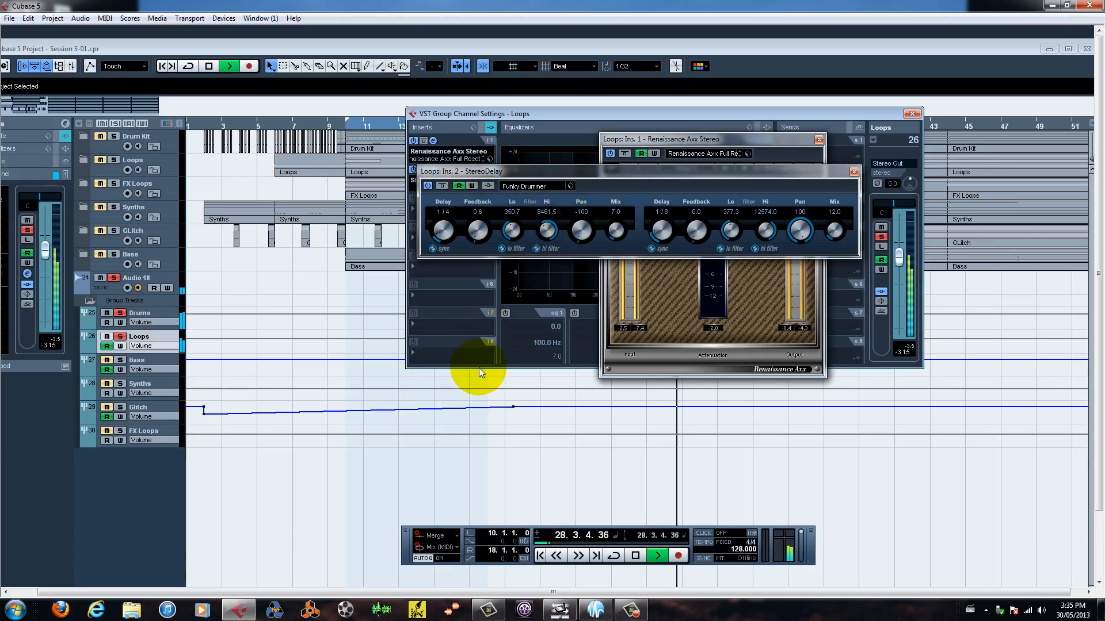
key("space")
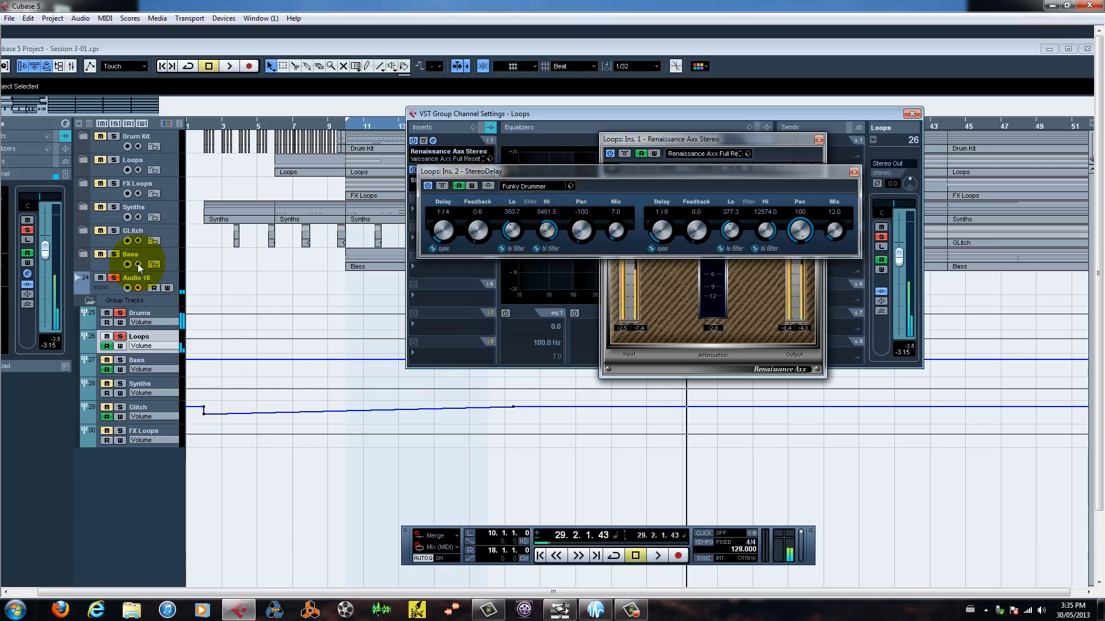
left_click(119, 314)
key("space")
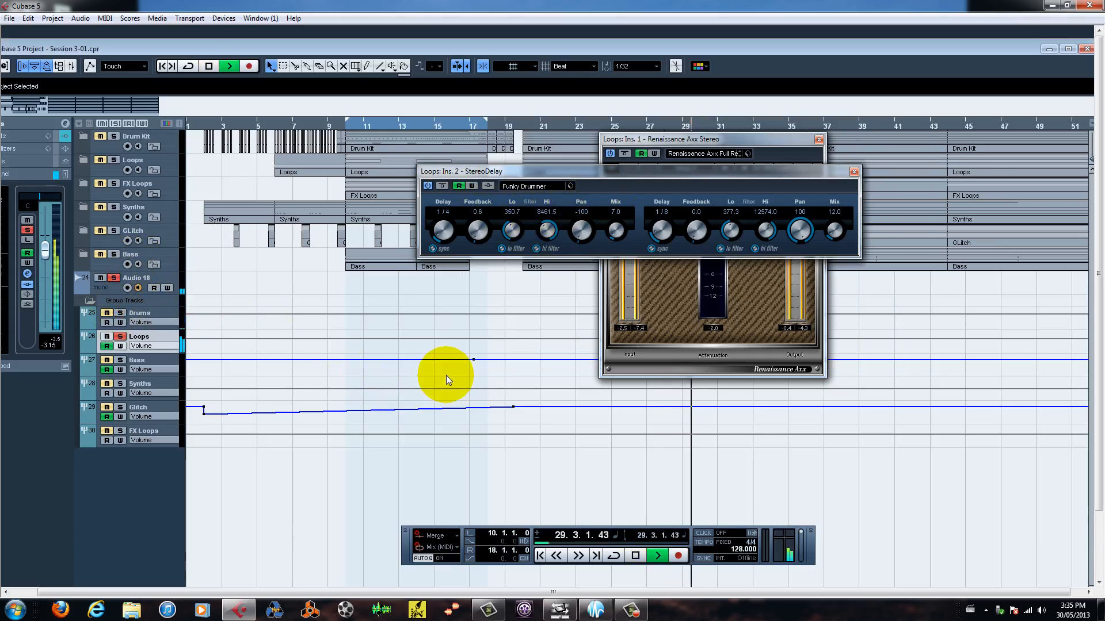
key("space")
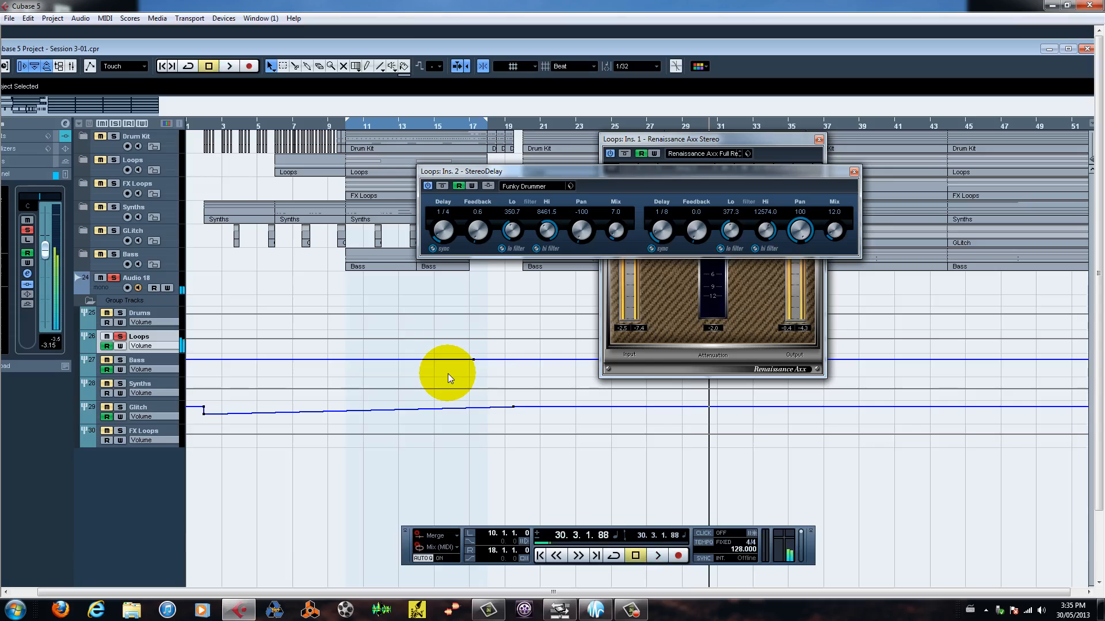
left_click(854, 171)
left_click(818, 140)
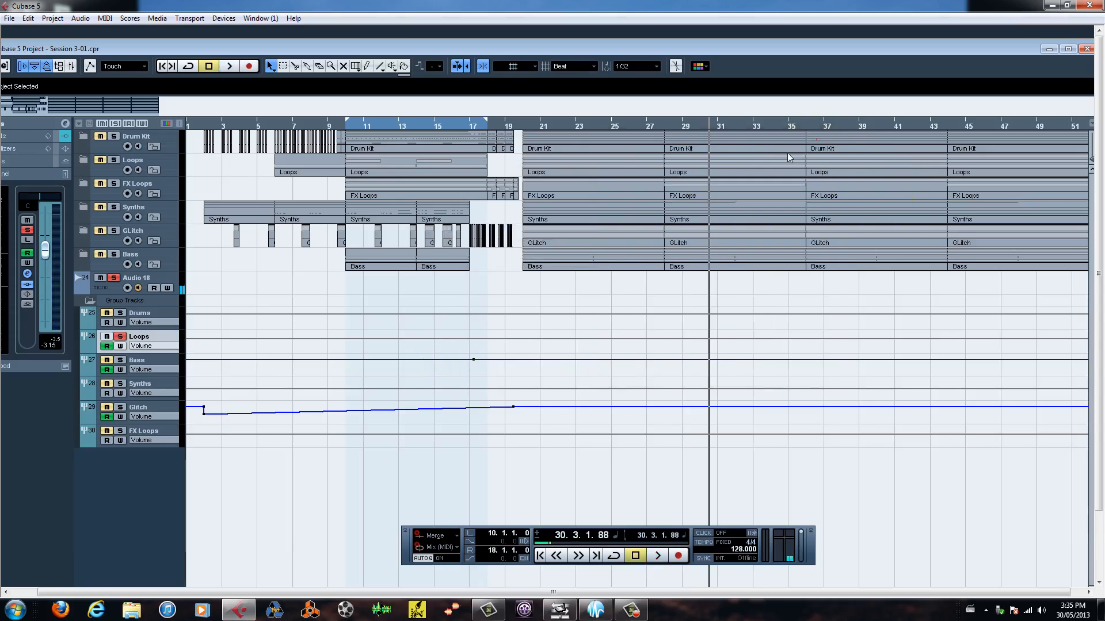
- Solo the Bass group instead of Loops and set the release of its Compressor insert to 213 during playback
left_click(126, 364)
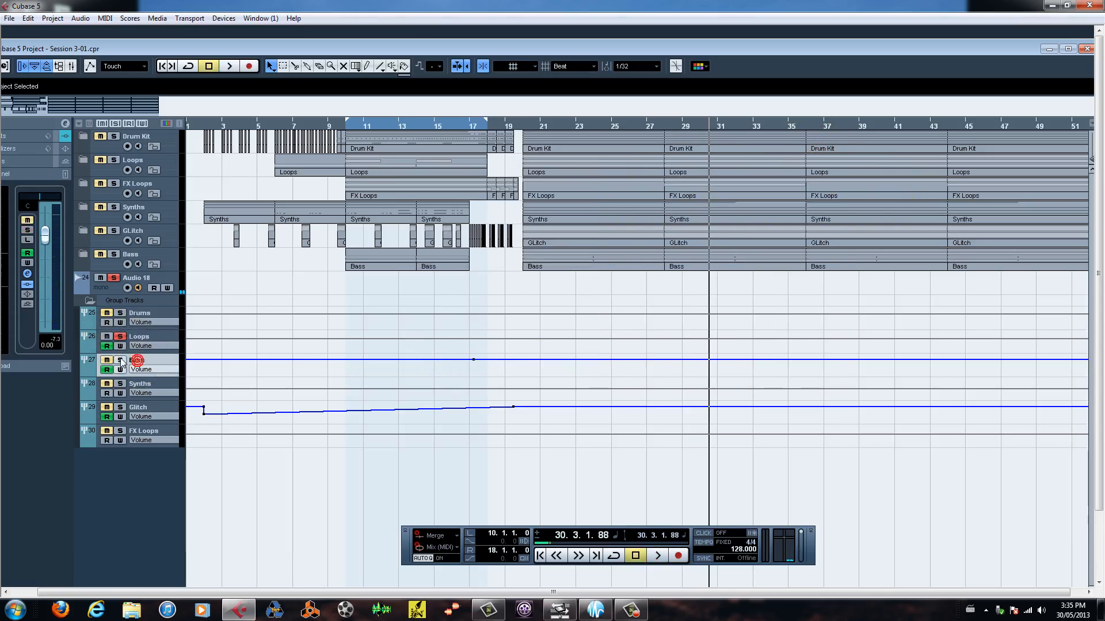
left_click(60, 142)
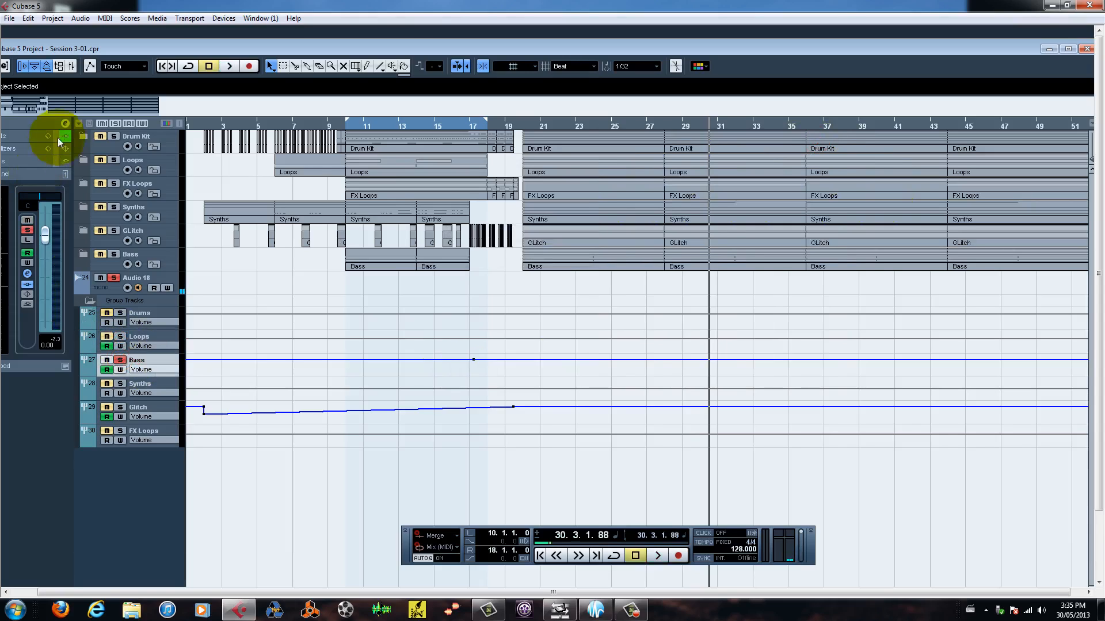
left_click(64, 124)
left_click(434, 140)
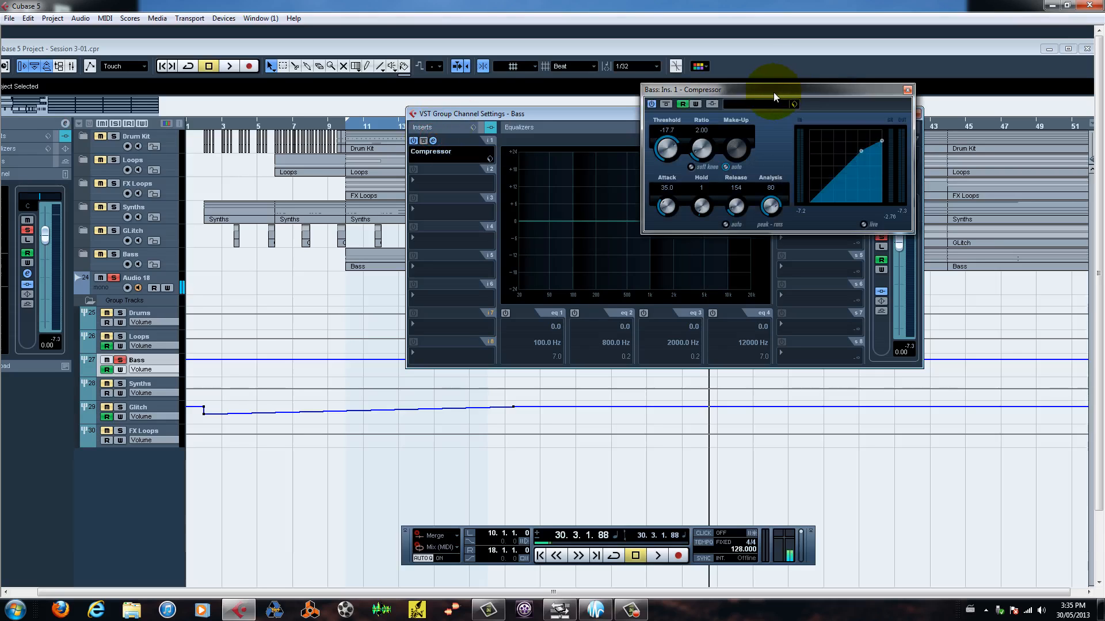
left_click_drag(773, 92, 778, 111)
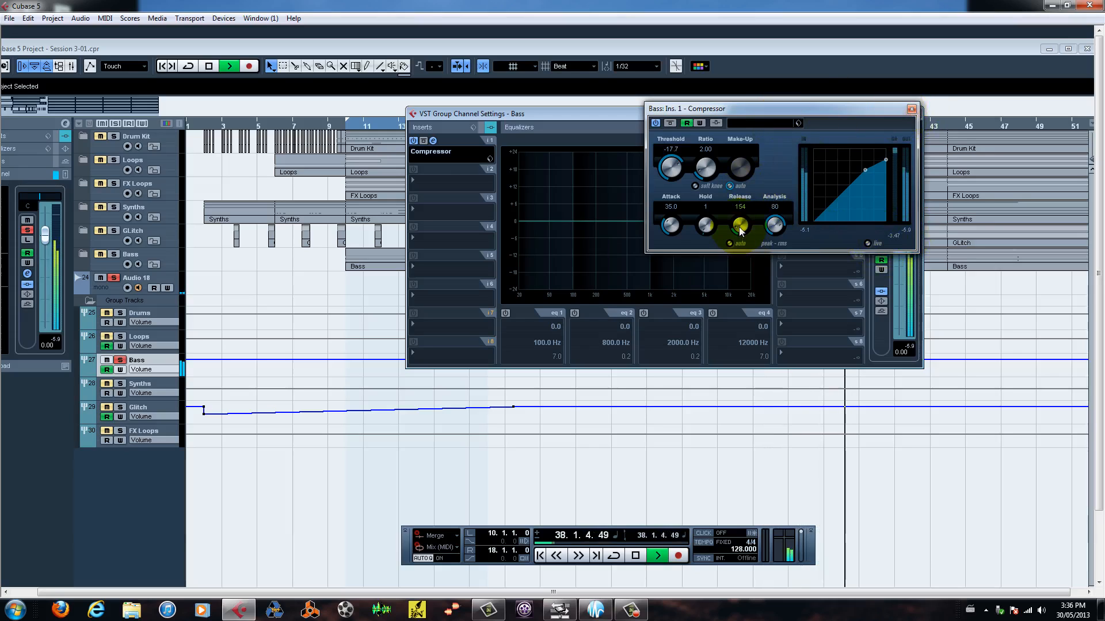
left_click_drag(739, 226, 739, 220)
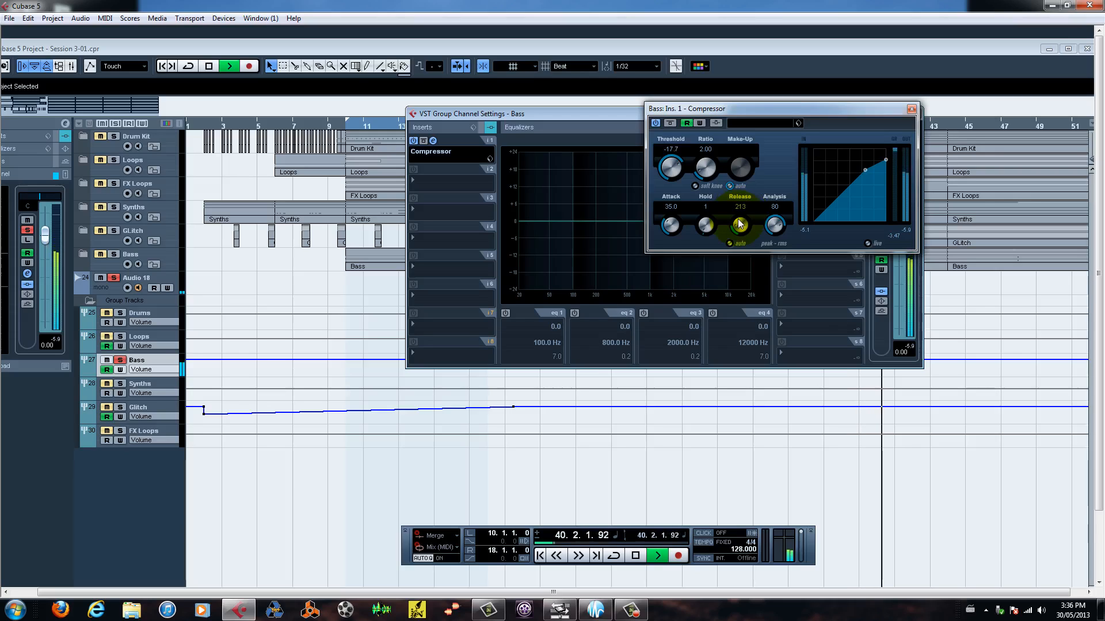
left_click(911, 110)
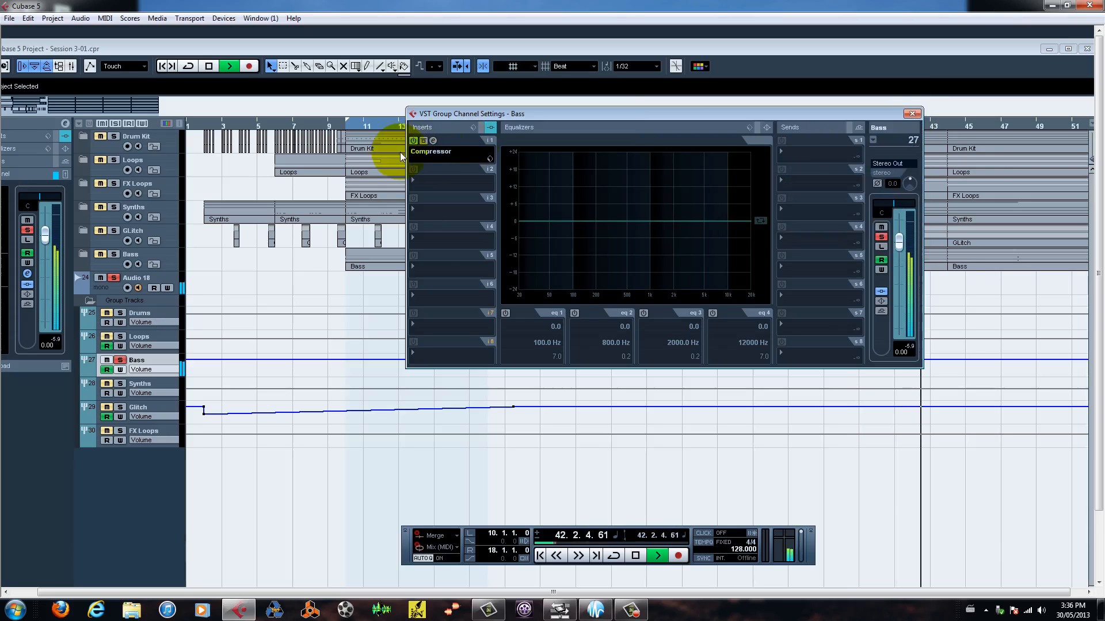
- Switch the solo from the Bass group to Synths and show the Synths group's channel settings
left_click(872, 139)
left_click(890, 499)
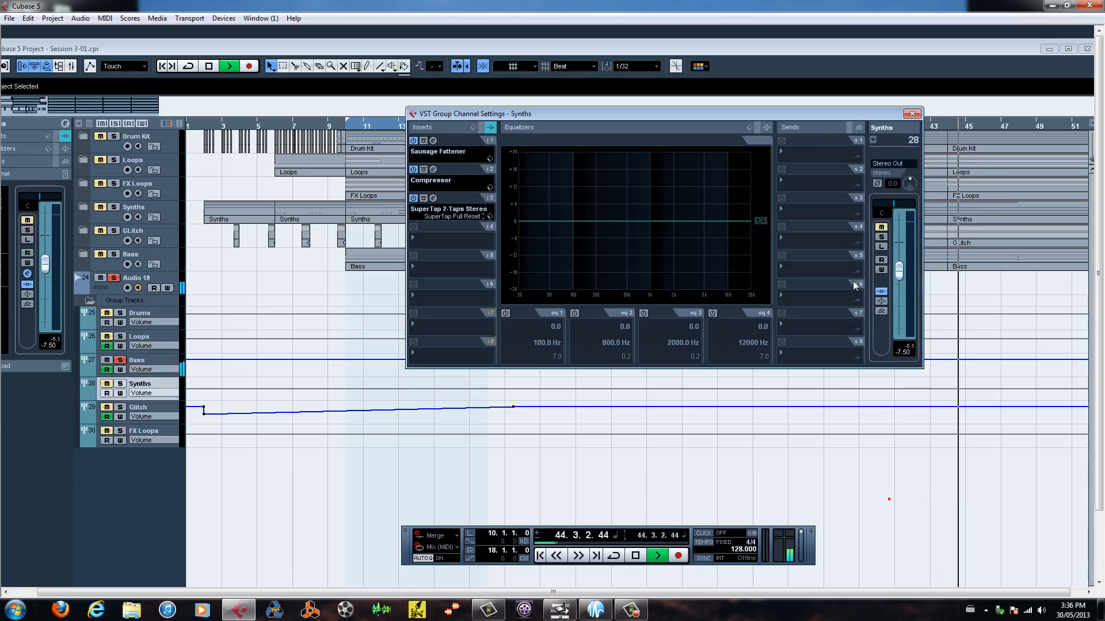
left_click(120, 384)
left_click(120, 361)
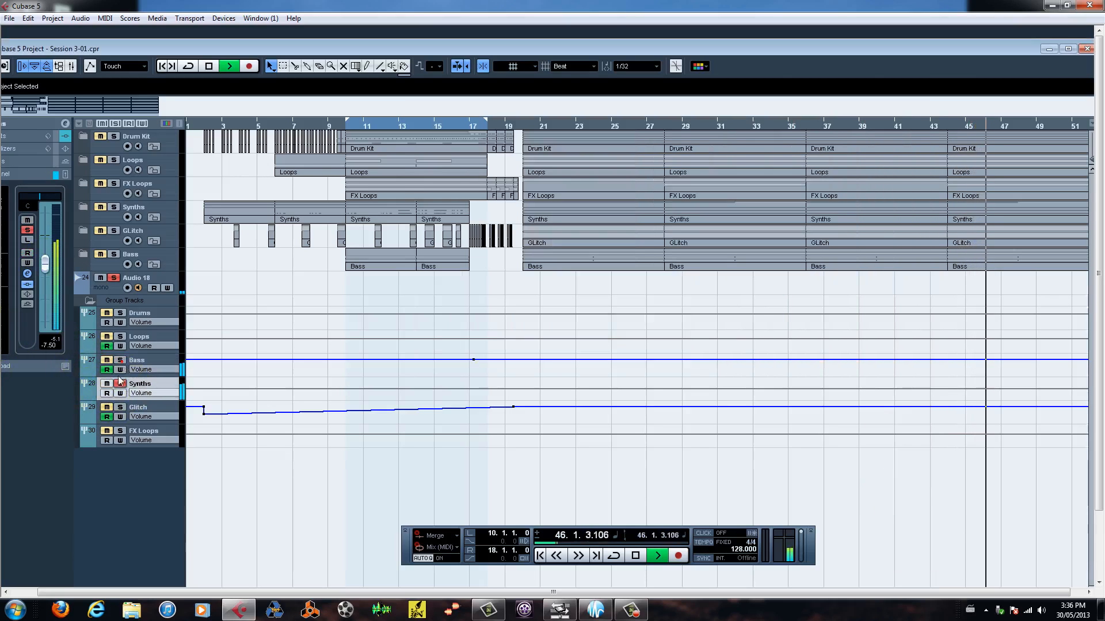
left_click(65, 123)
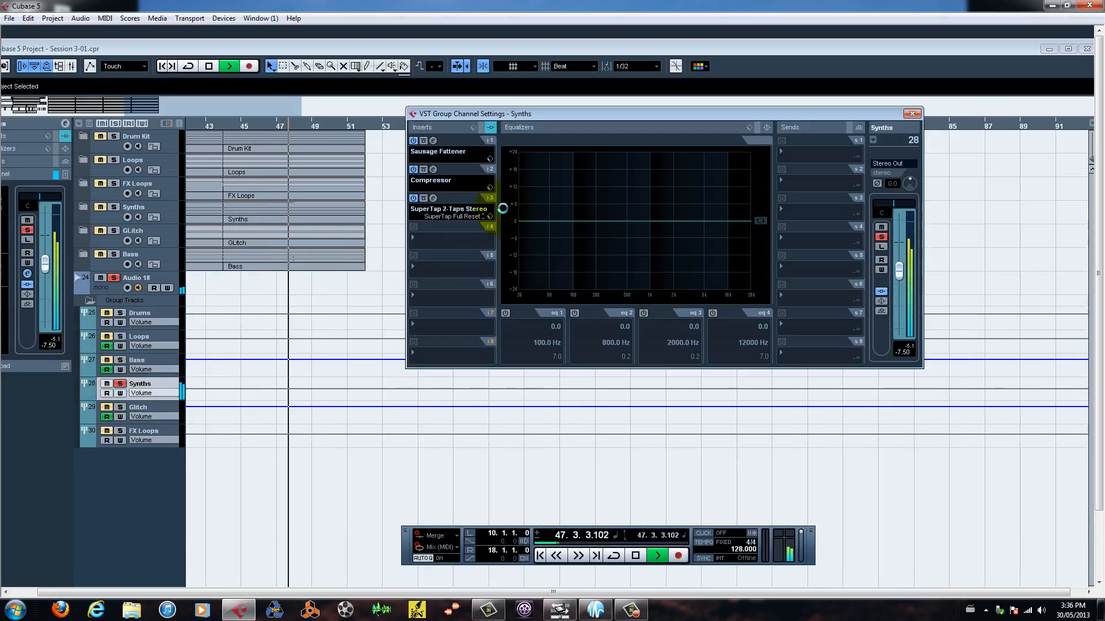
- Examine the Synths group's Sausage Fattener insert, then open its Compressor insert and watch it during playback
left_click(434, 140)
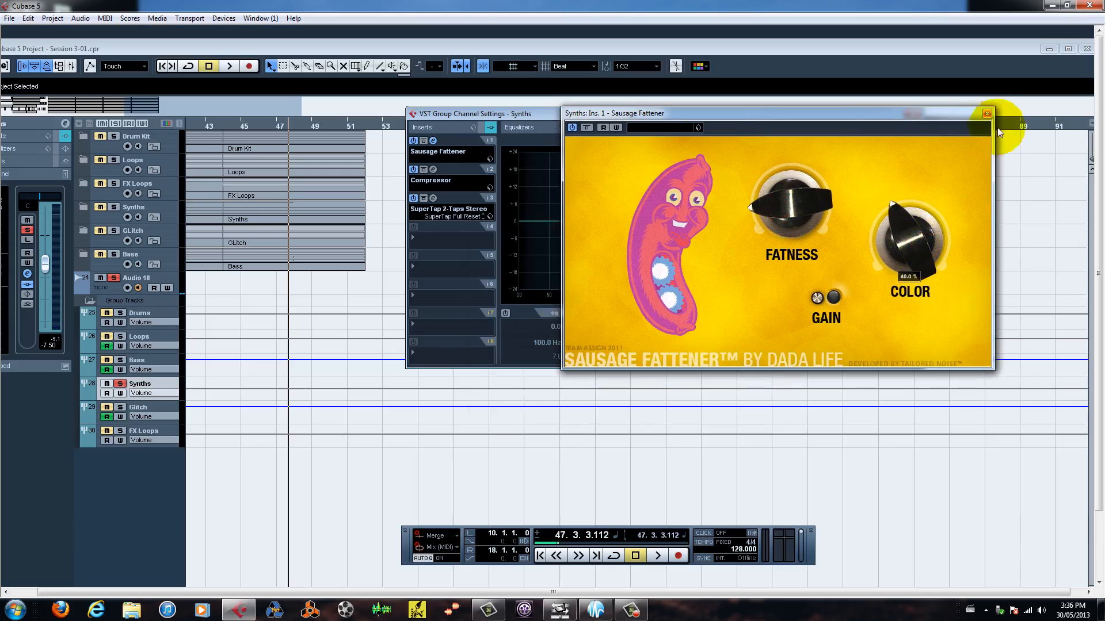
left_click(987, 113)
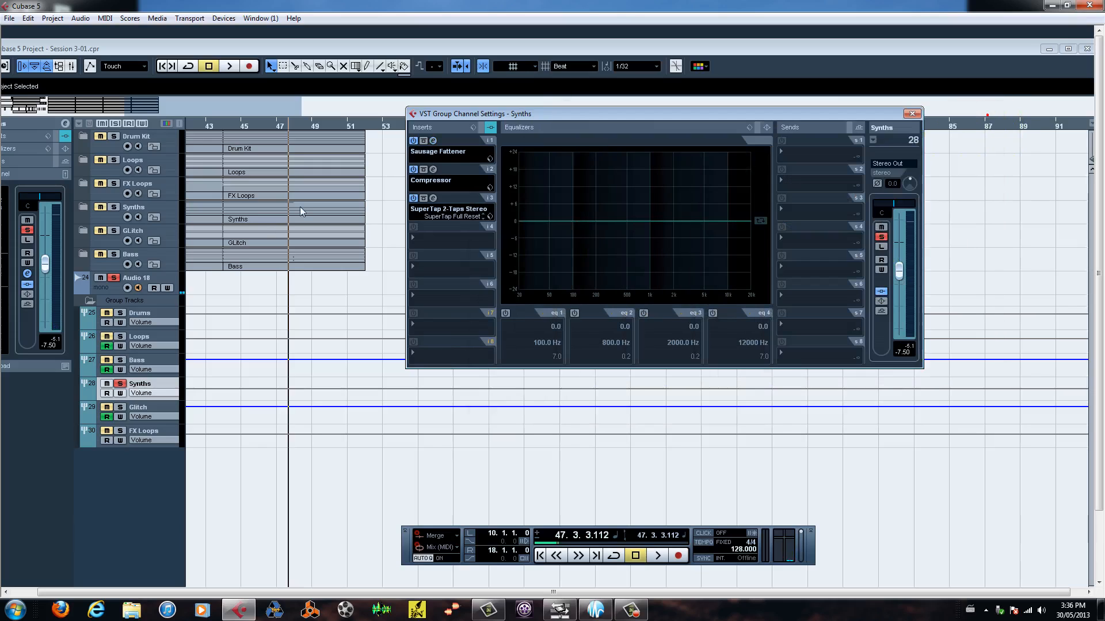
left_click(433, 170)
left_click_drag(527, 247, 633, 186)
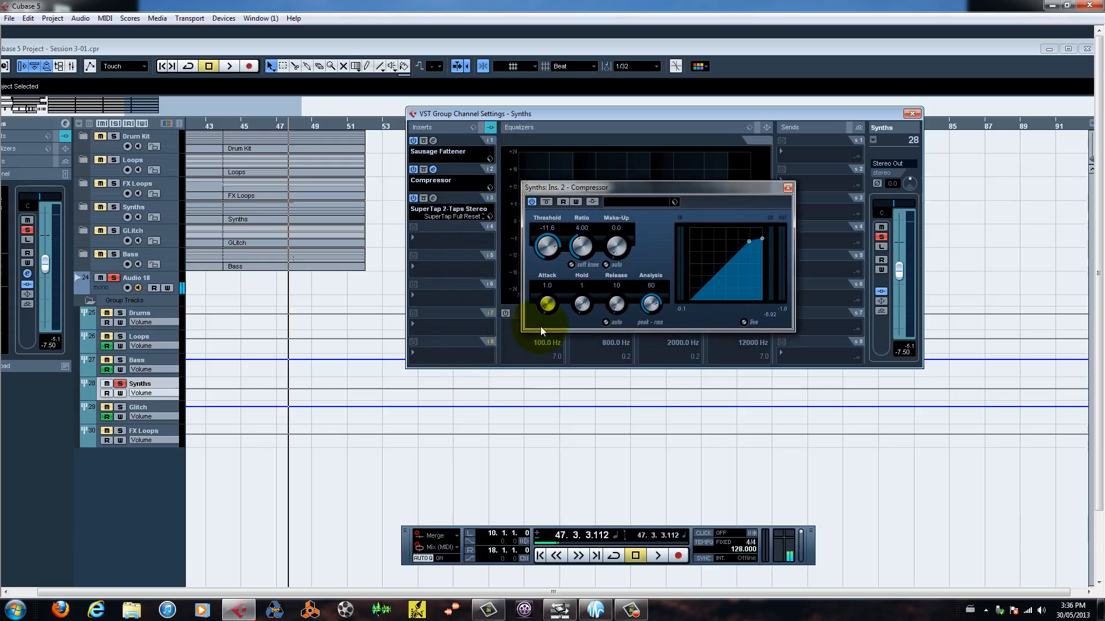
key("space")
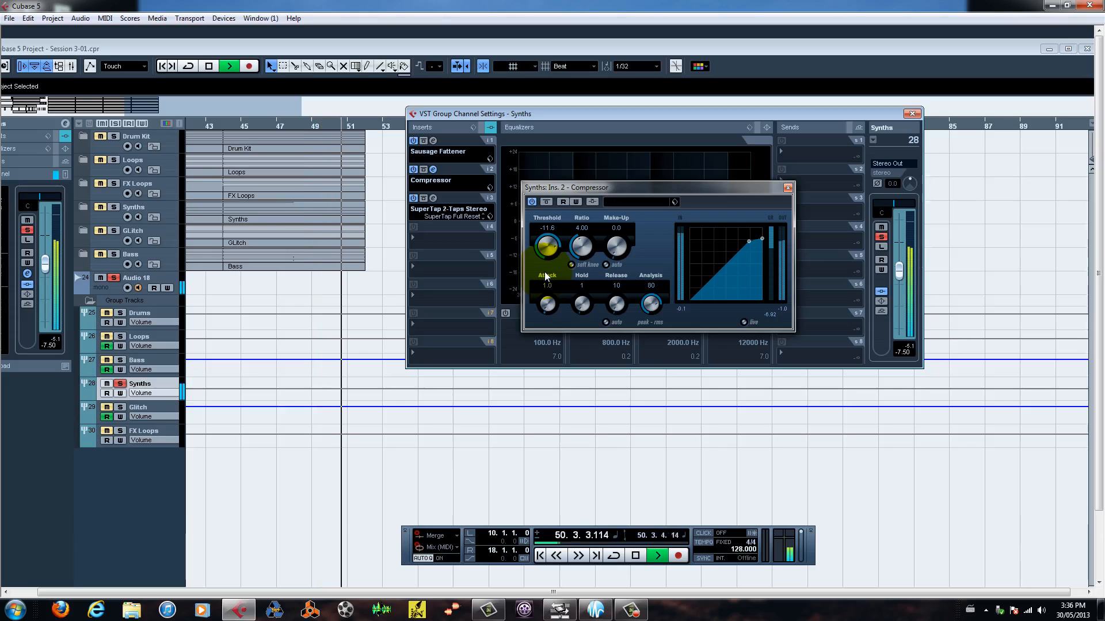
key("space")
- Open the Synths group's SuperTap 2-Taps insert and lower its gain to -0.9 during playback
left_click(433, 198)
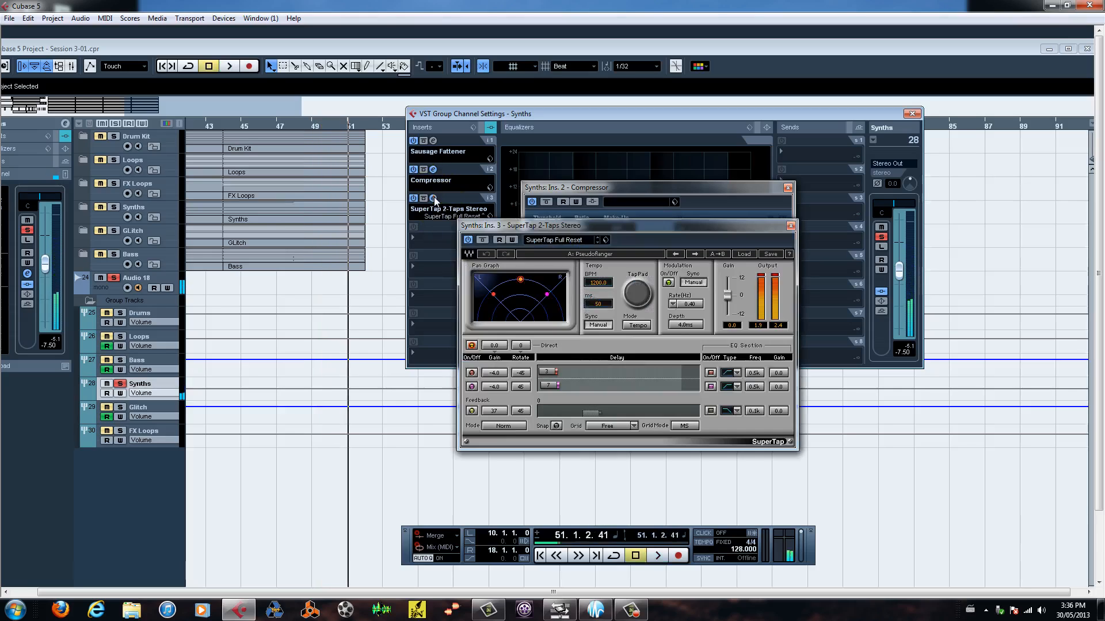
left_click_drag(589, 222, 653, 141)
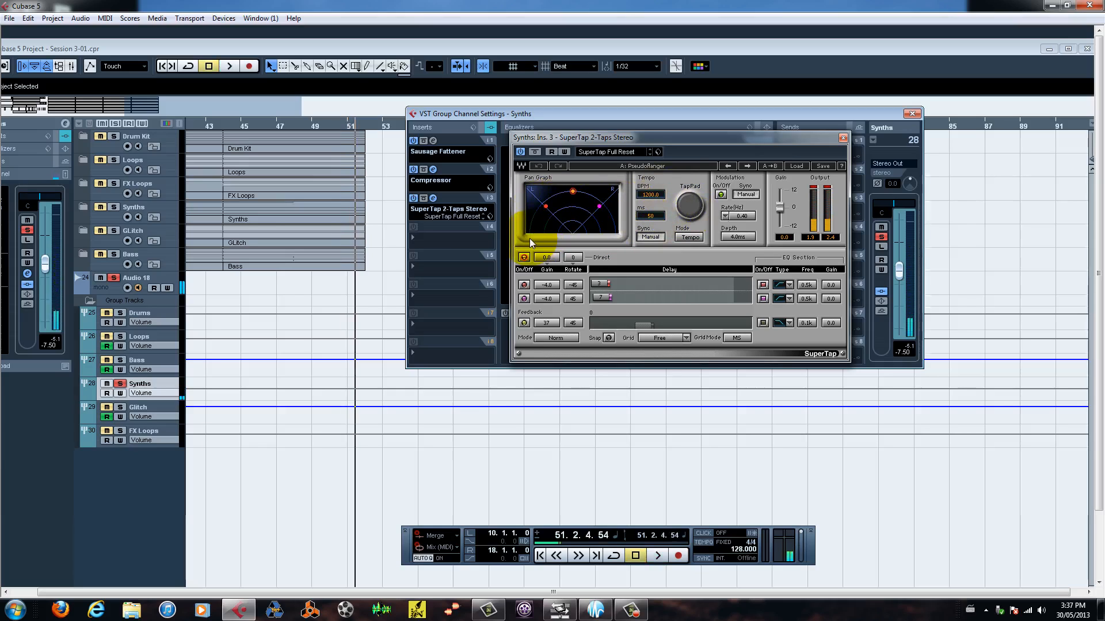
key("space")
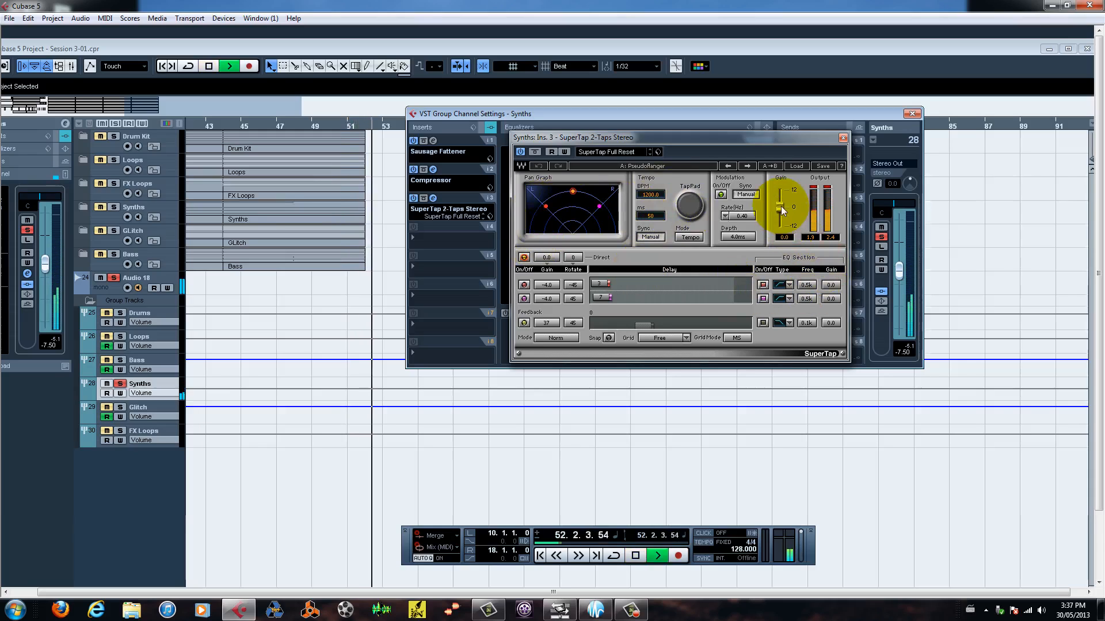
left_click_drag(781, 206, 781, 208)
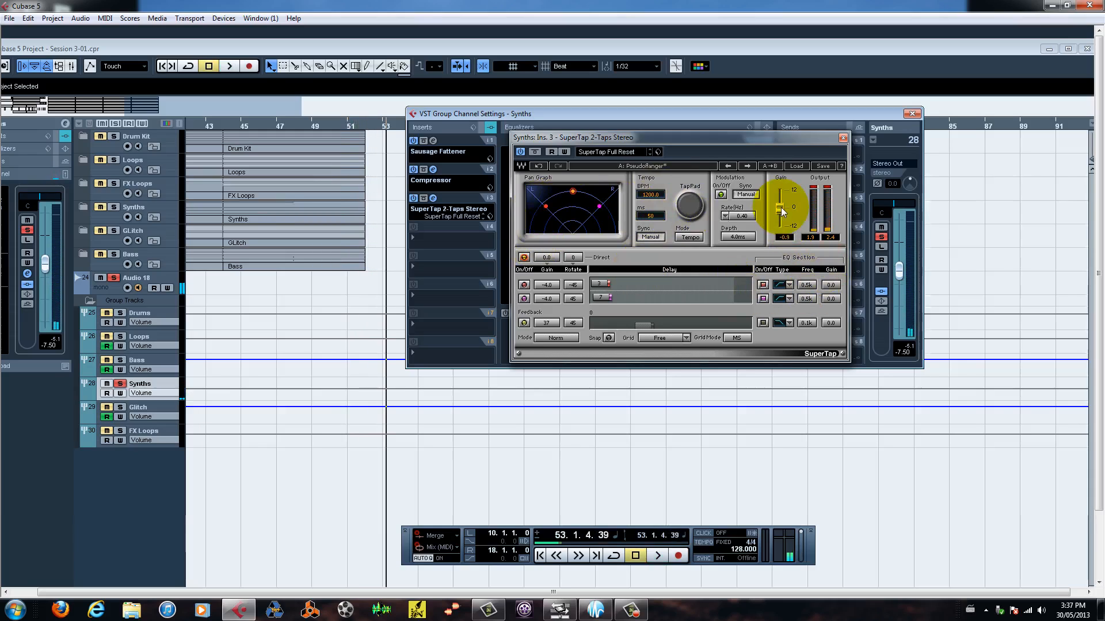
- Replay the Synths group from bar 10 while watching SuperTap's output meters, and lower the plug-in's gain to -1.2
key("space")
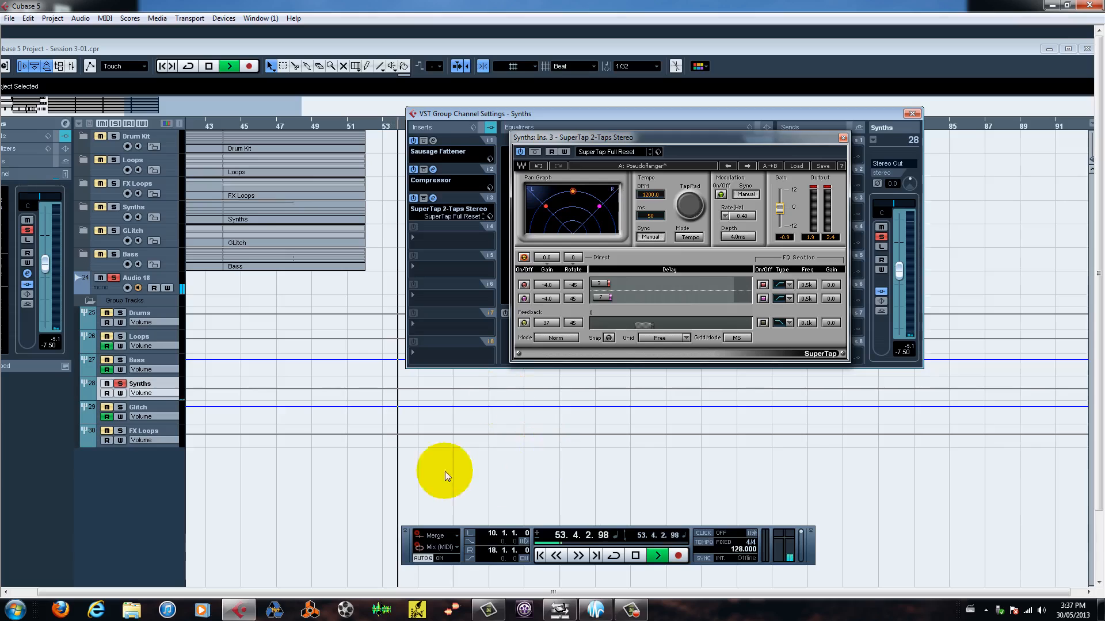
key("KP_1")
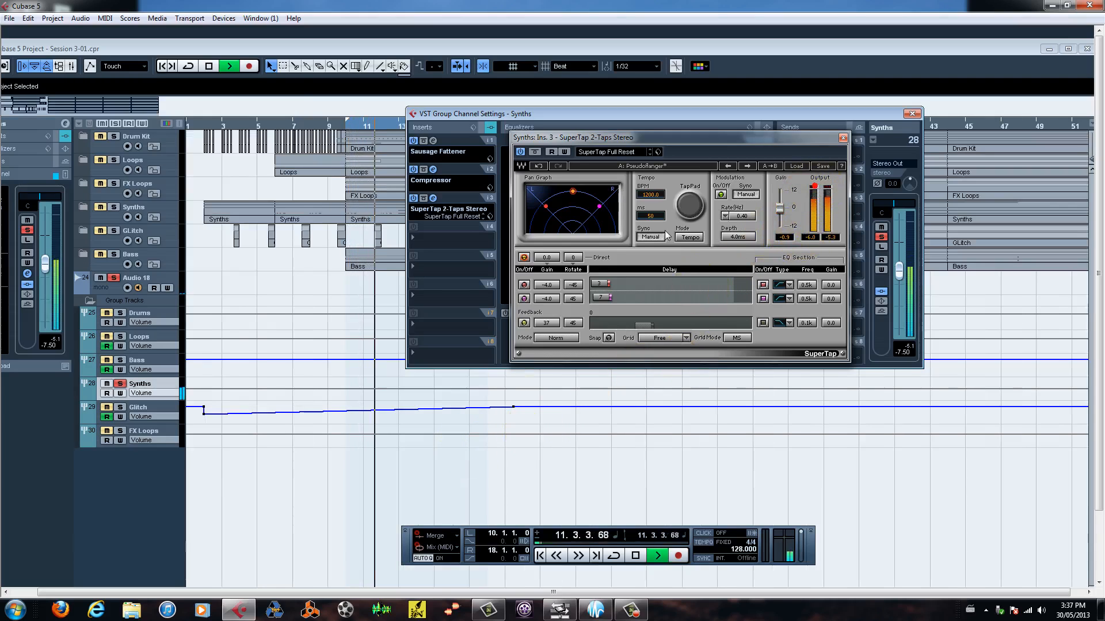
left_click(911, 114)
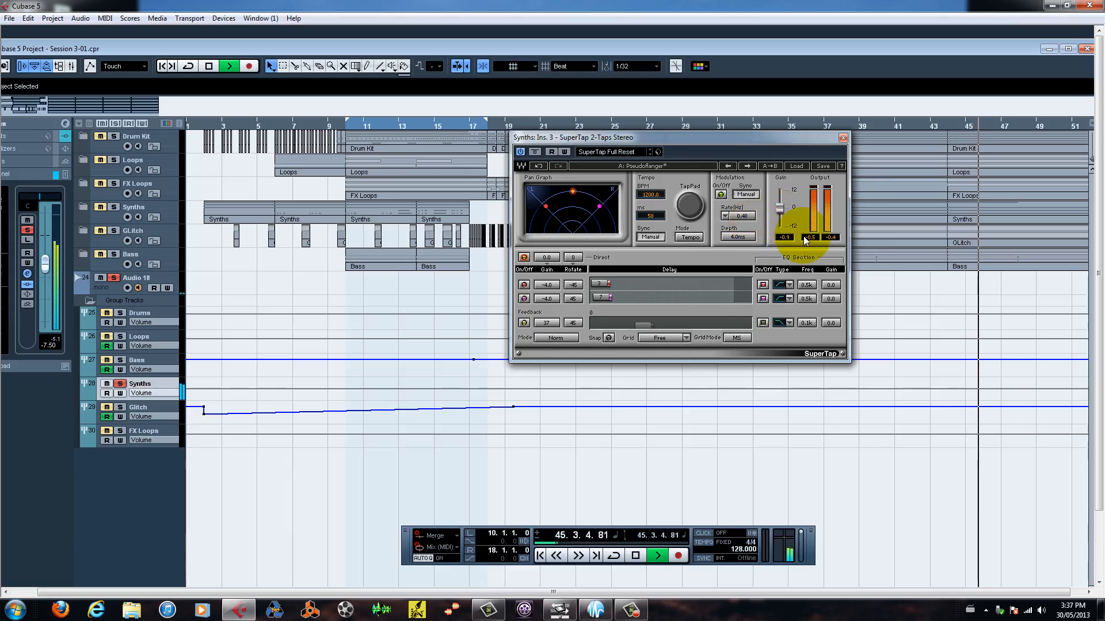
key("space")
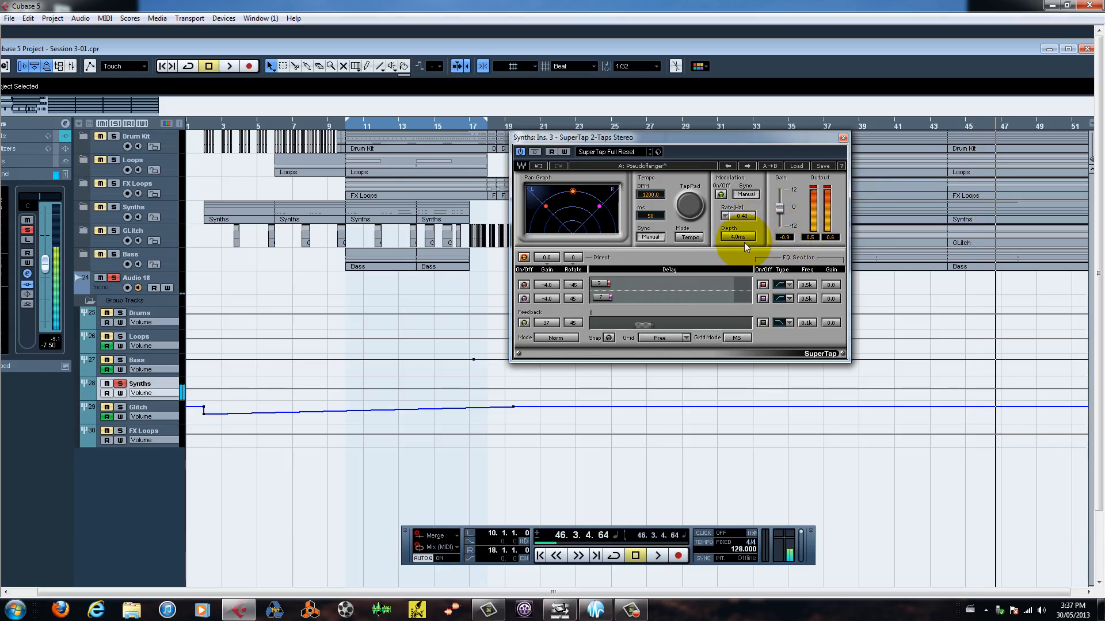
left_click_drag(779, 208, 780, 210)
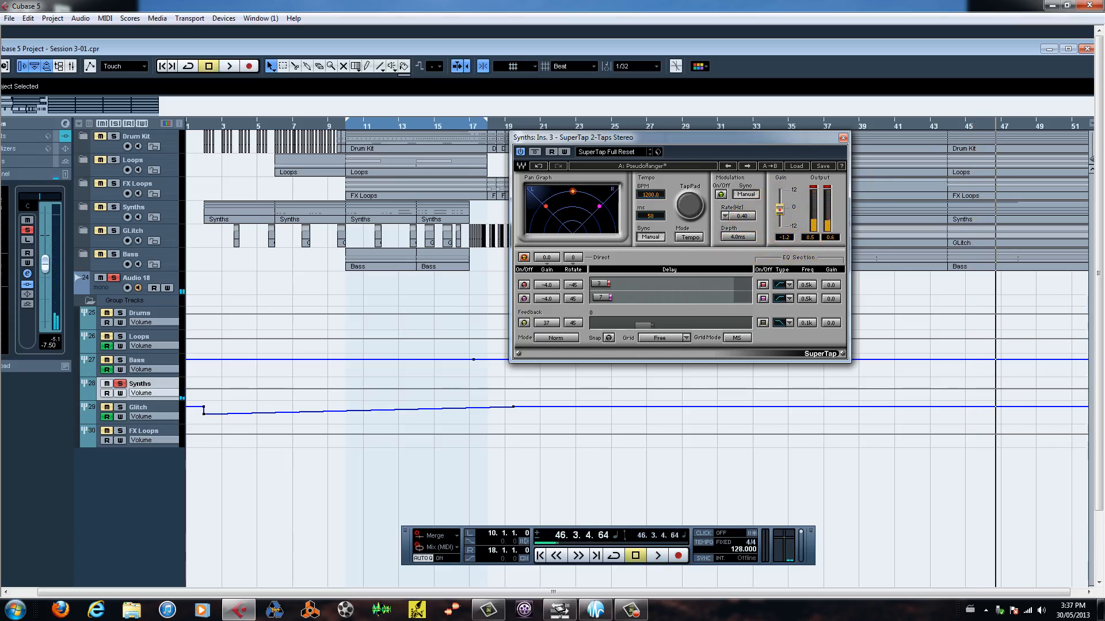
- Lower SuperTap's gain to -1.9 during playback and recheck the Synths group's output level from bar 42
key("space")
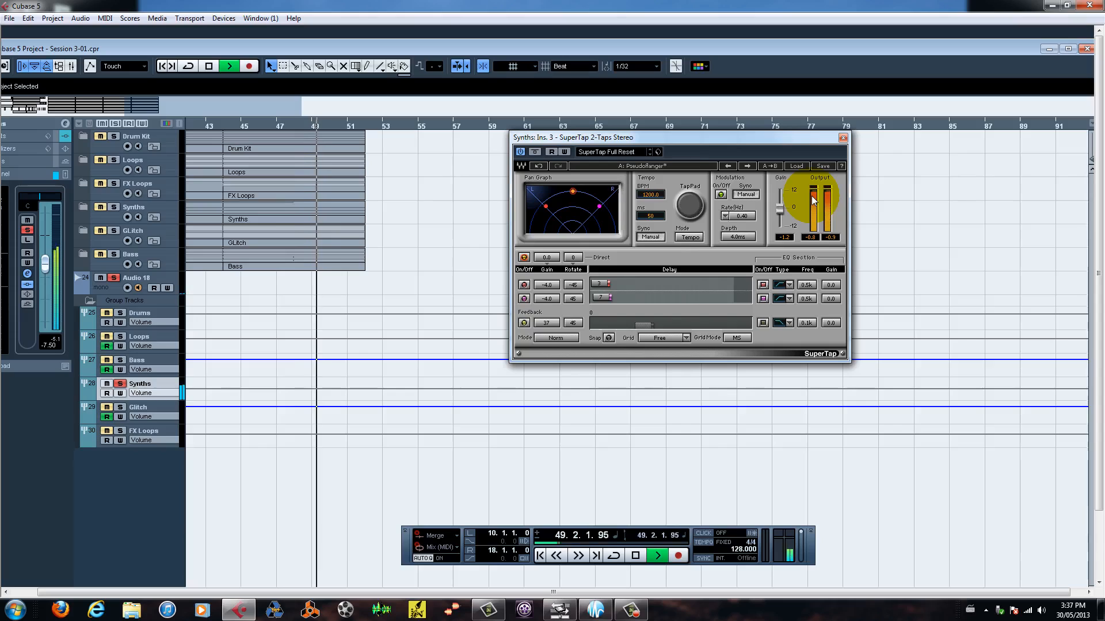
left_click_drag(780, 210, 779, 211)
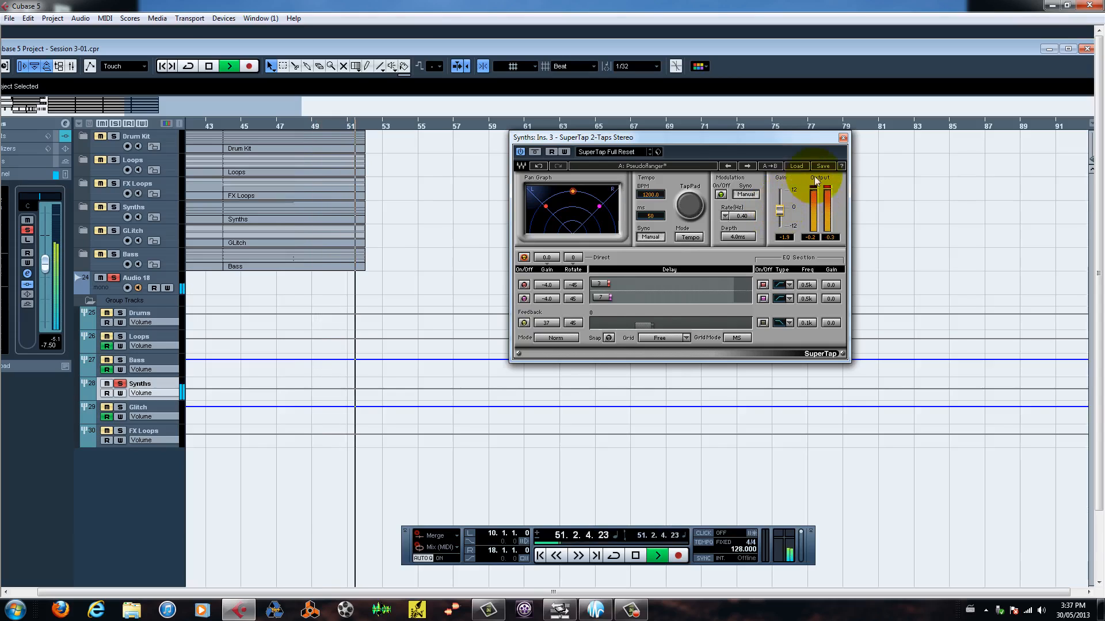
key("space")
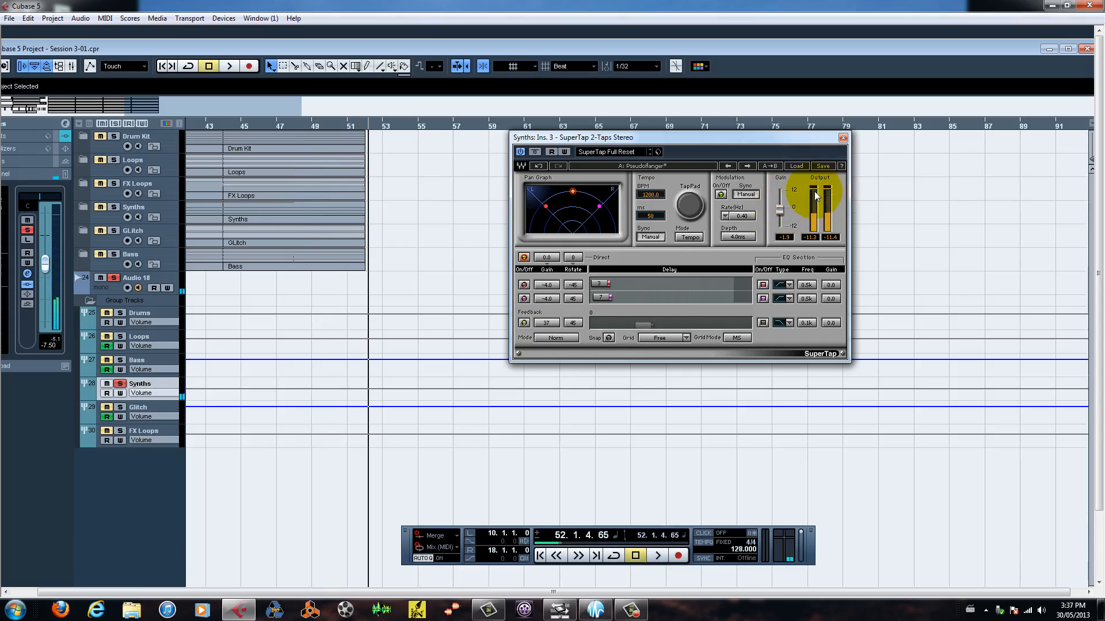
left_click(193, 132)
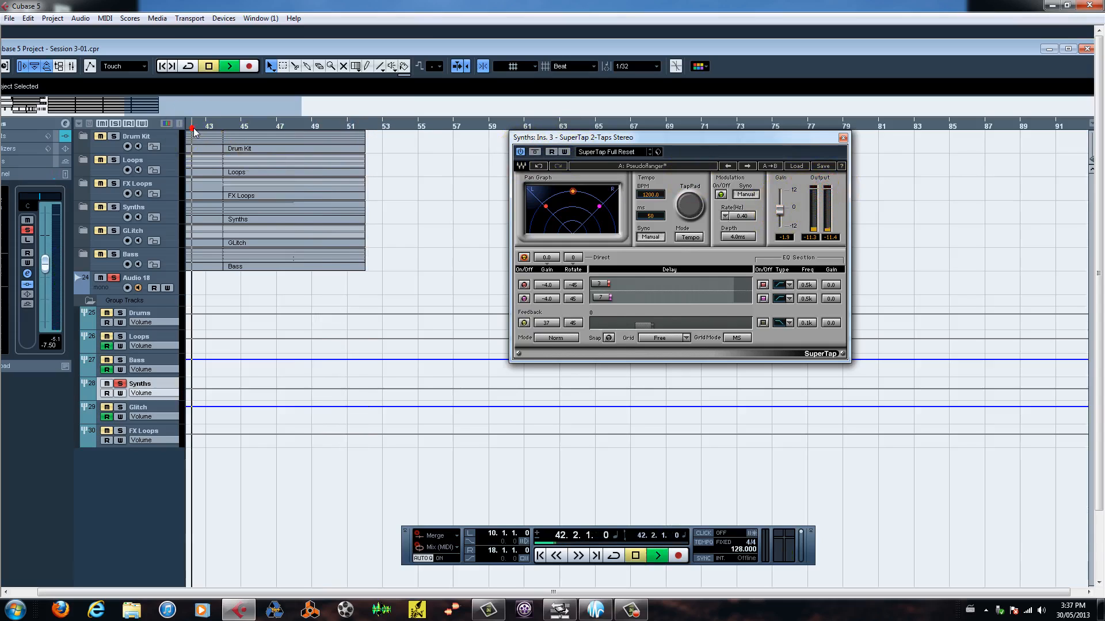
key("space")
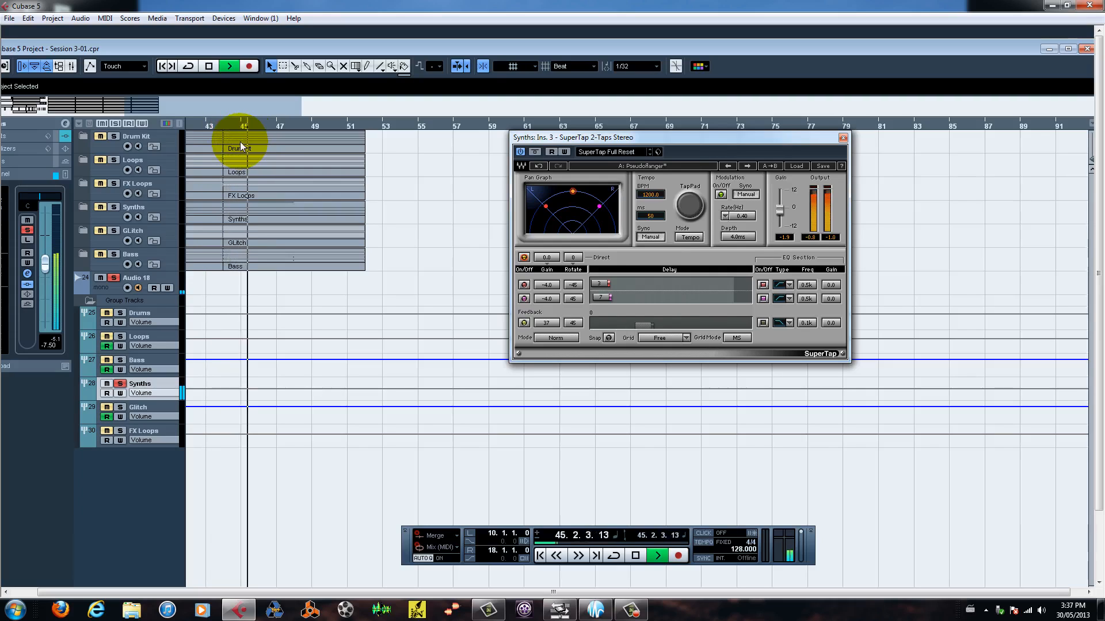
key("space")
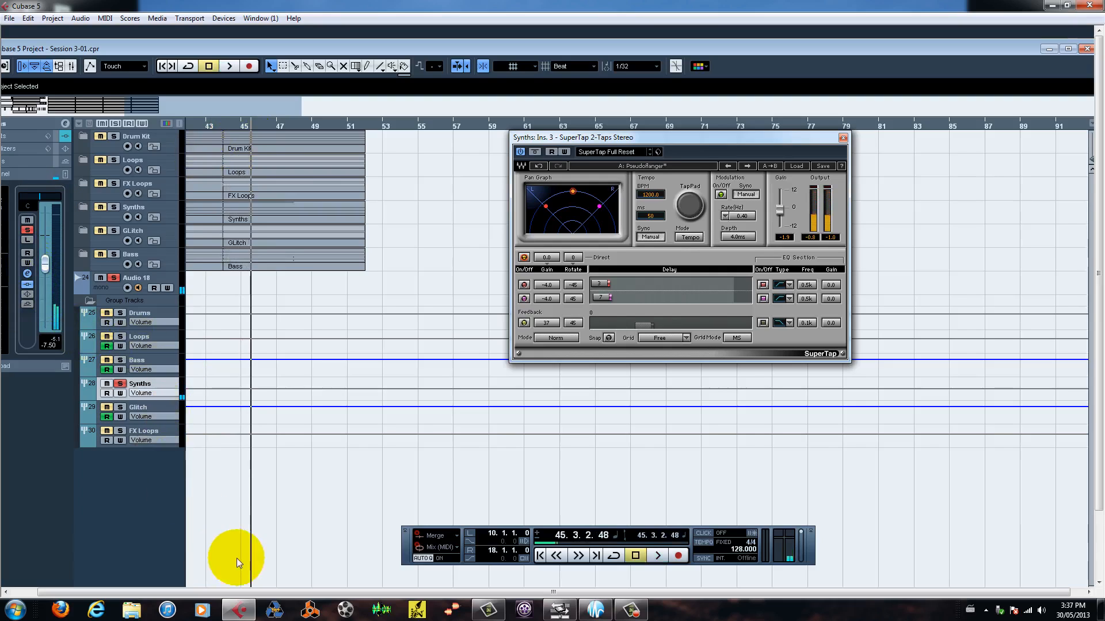
- Solo the Glitch group in place of Synths and start playback from bar 10
left_click(149, 408)
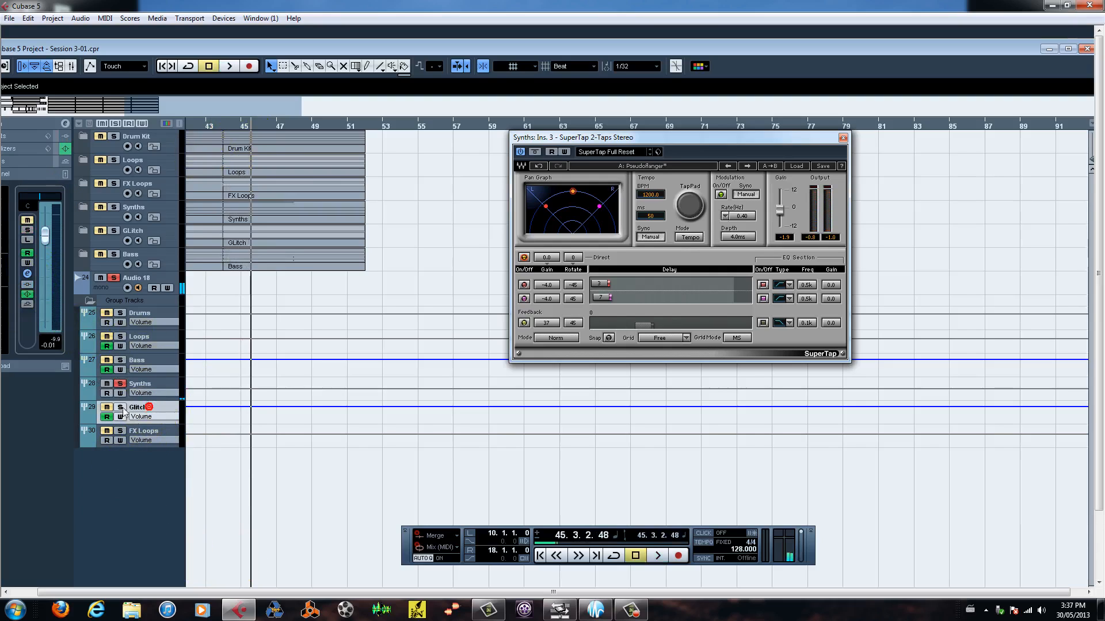
left_click(120, 409)
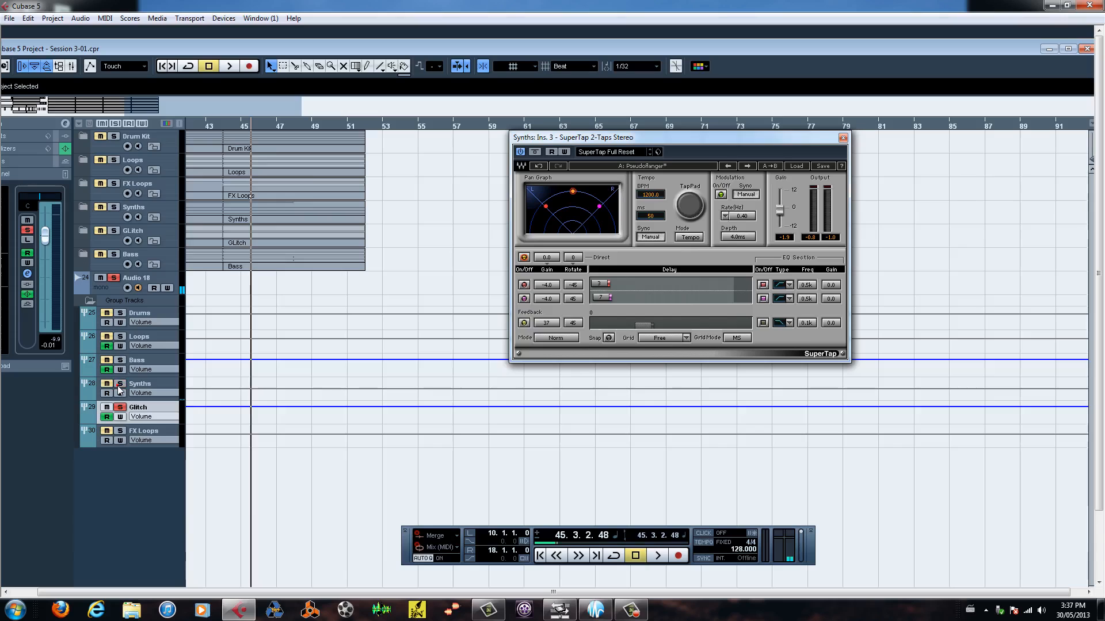
key("KP_1")
key("space")
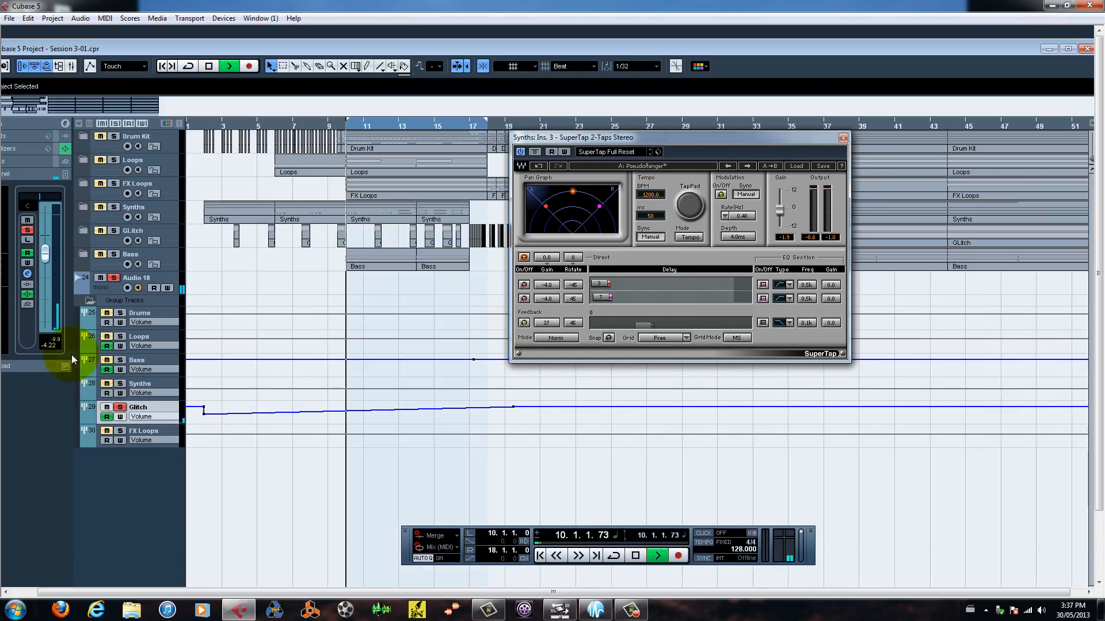
- Move the SuperTap window clear of the ruler and set the locator range from 20.2.1 to 45.3.1 to audition the drop
left_click_drag(582, 142, 506, 307)
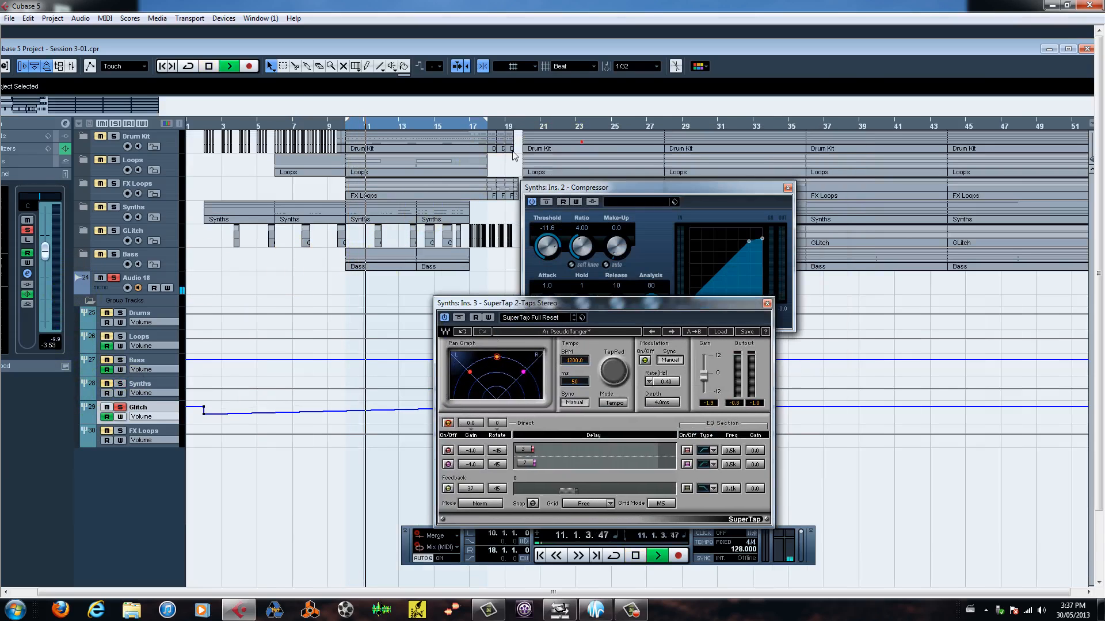
left_click_drag(525, 120, 970, 108)
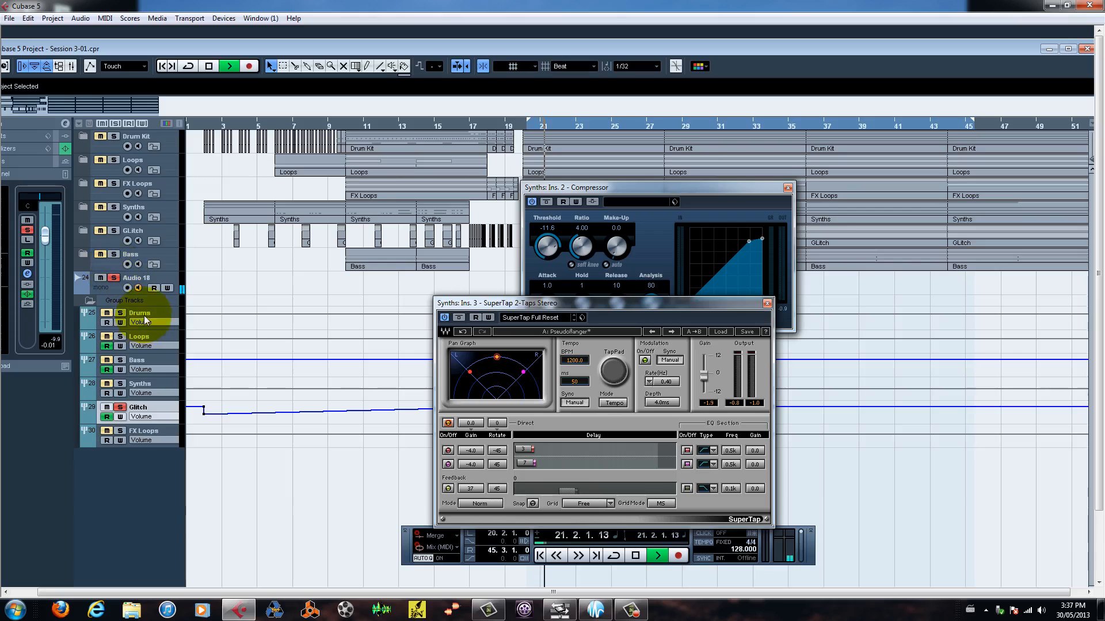
- Open the Glitch group's channel settings and close the Synths SuperTap and Compressor windows to examine Glitch's equalizer curve
left_click(66, 123)
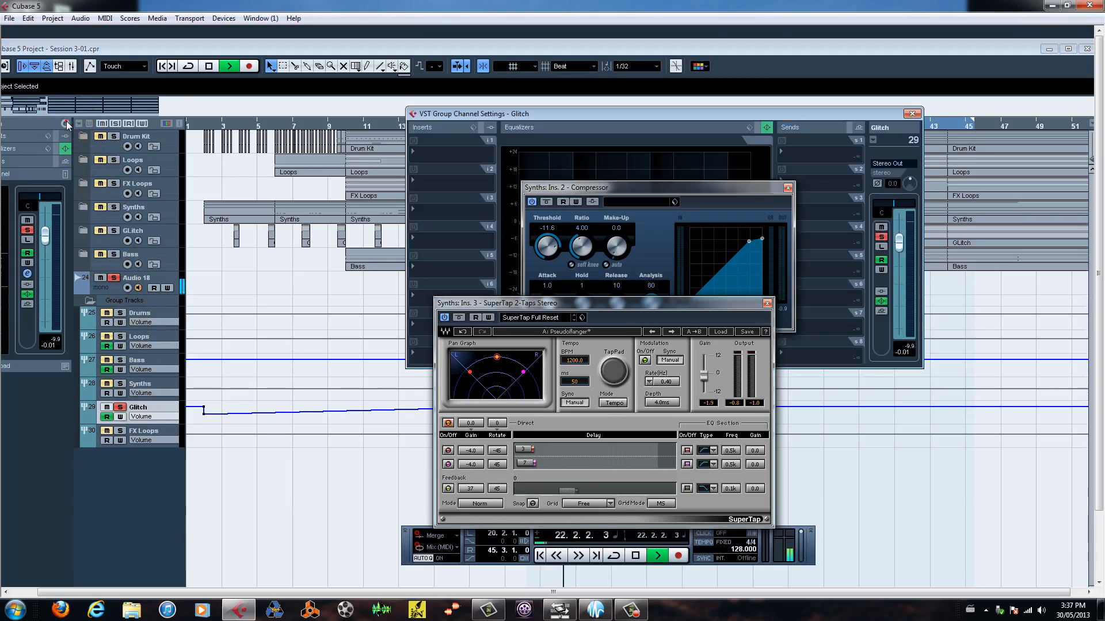
left_click(767, 302)
left_click(788, 188)
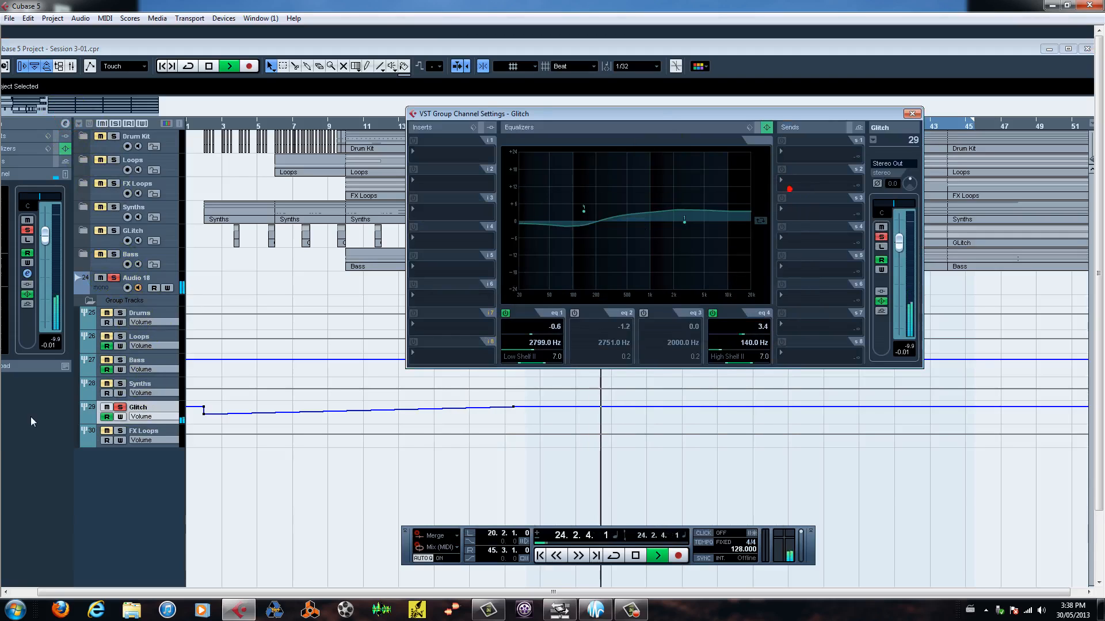
- Open the FX Loops group's Sausage Fattener insert from its channel settings and check the Fatness and Color values
left_click(146, 433)
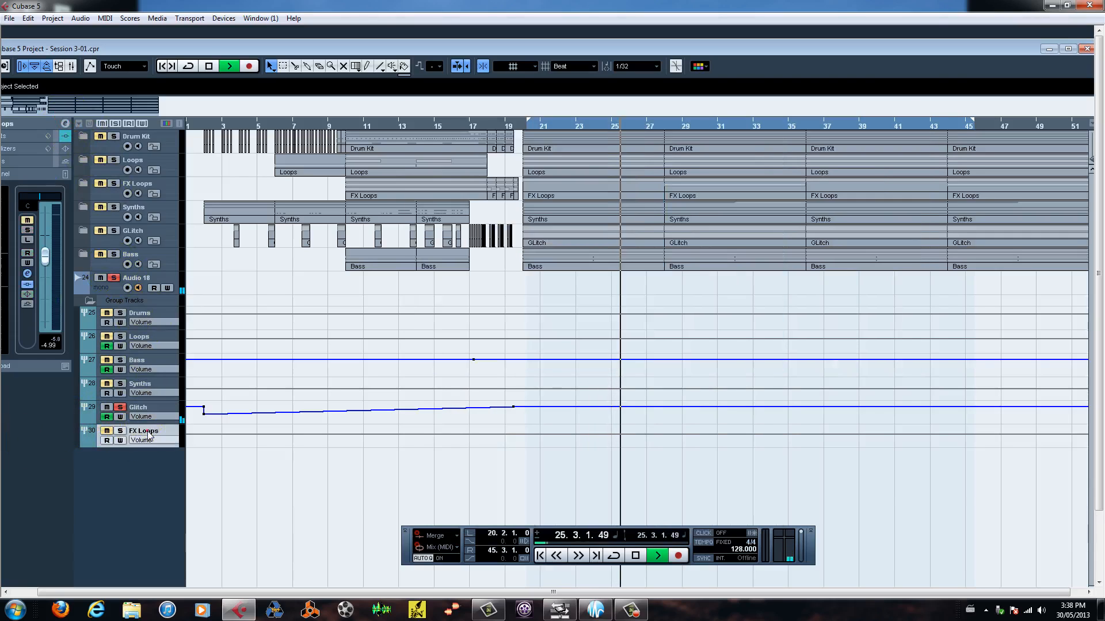
left_click(65, 123)
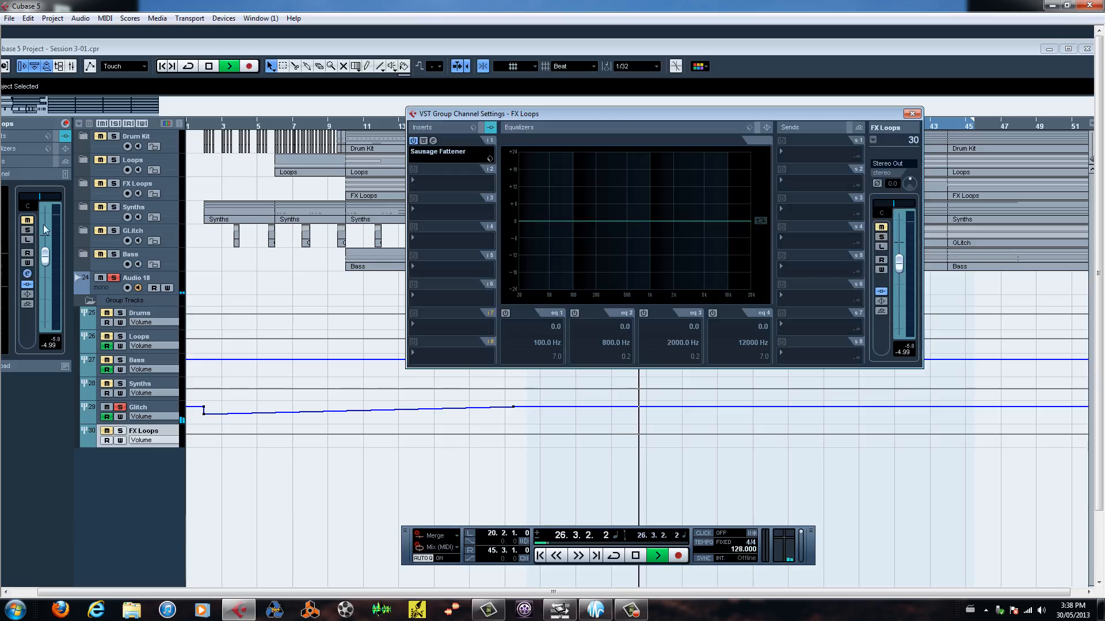
left_click(433, 140)
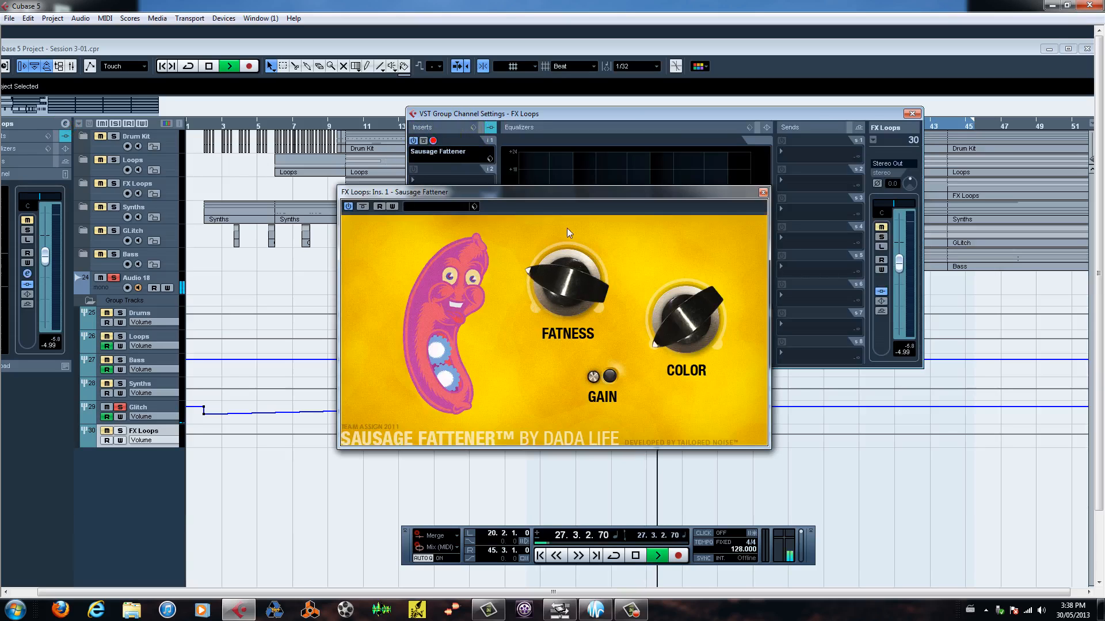
mouse_move(563, 280)
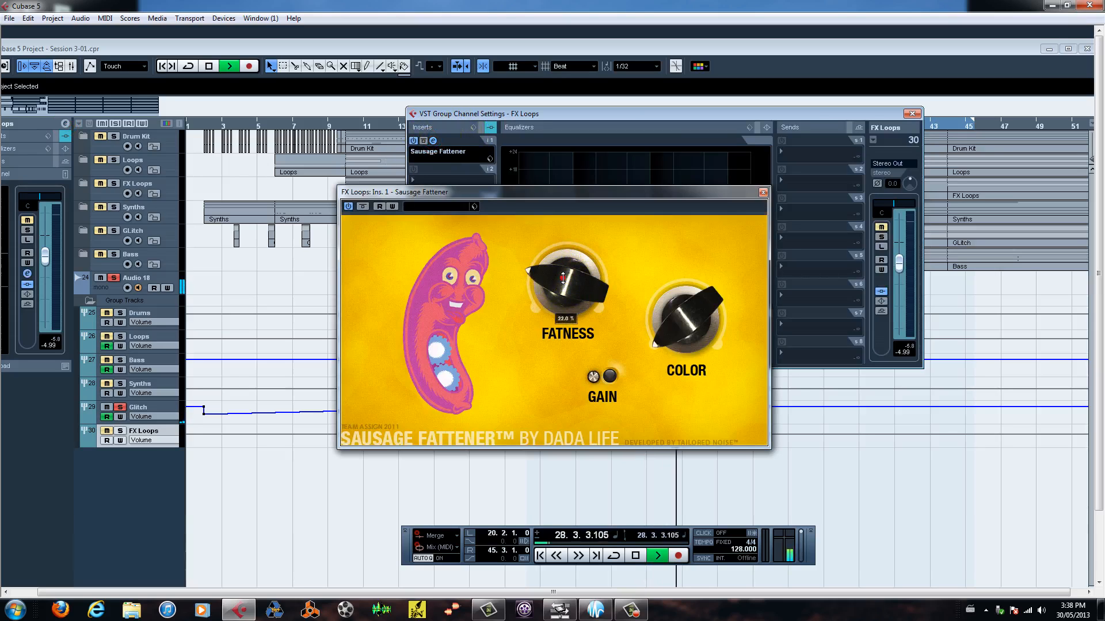
left_click_drag(563, 278, 564, 280)
mouse_move(687, 321)
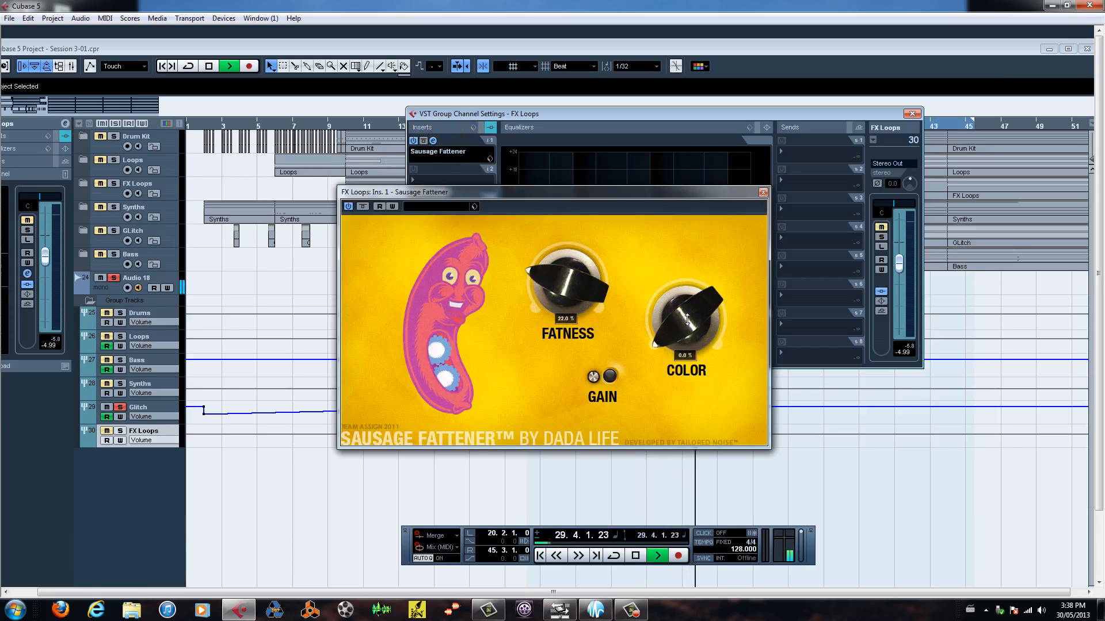
left_click_drag(688, 323, 685, 327)
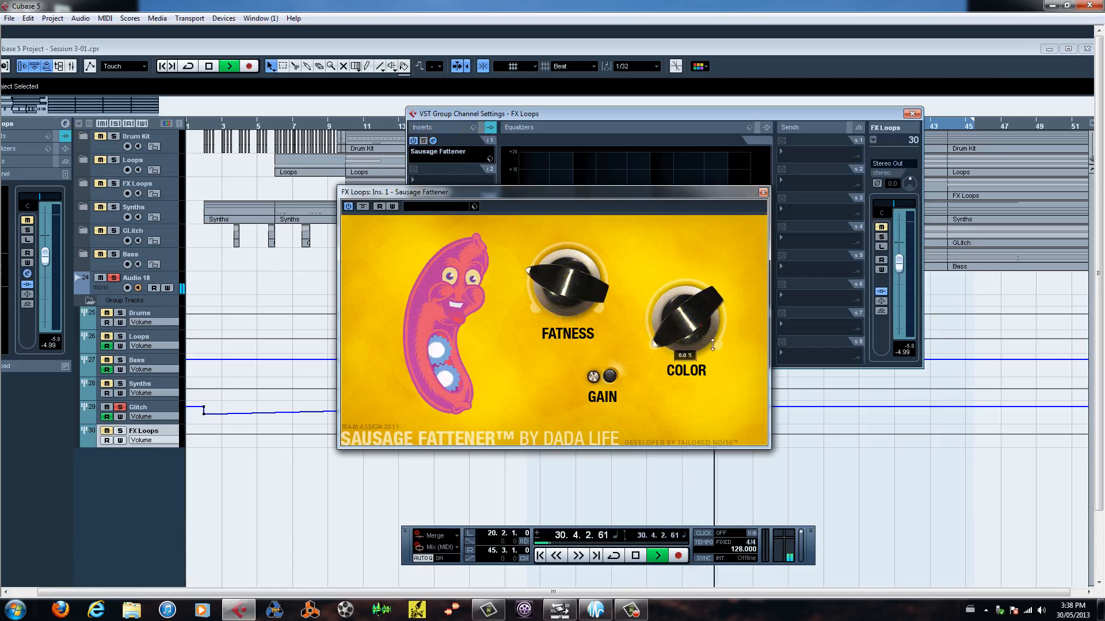
- Close the Sausage Fattener, solo the FX Loops group alongside Glitch, and listen briefly before stopping playback
left_click(763, 192)
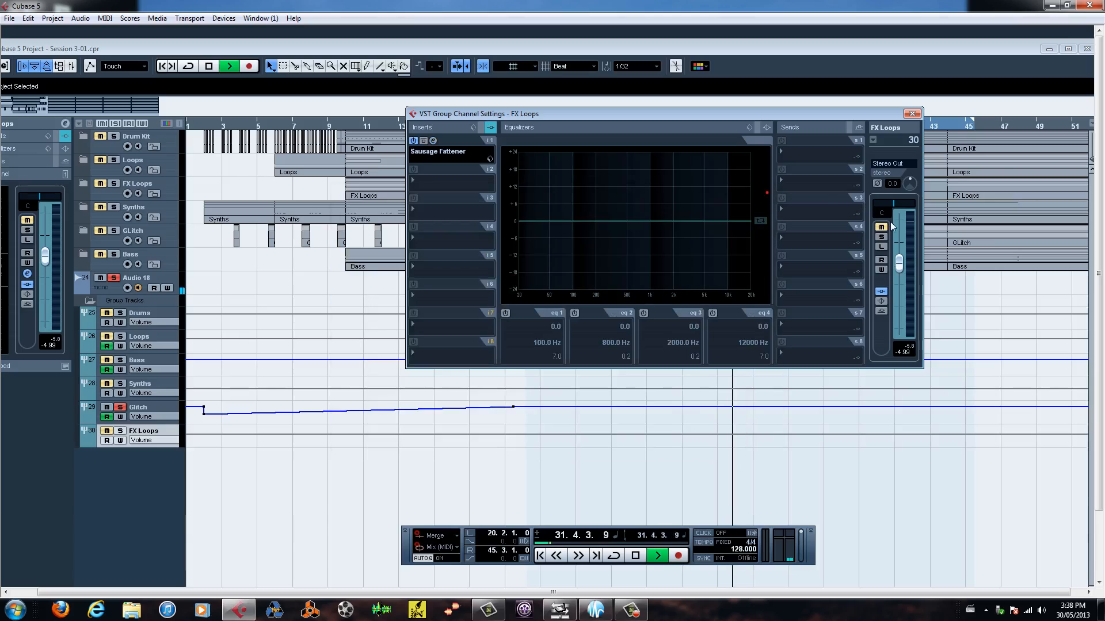
left_click(881, 237)
left_click(912, 113)
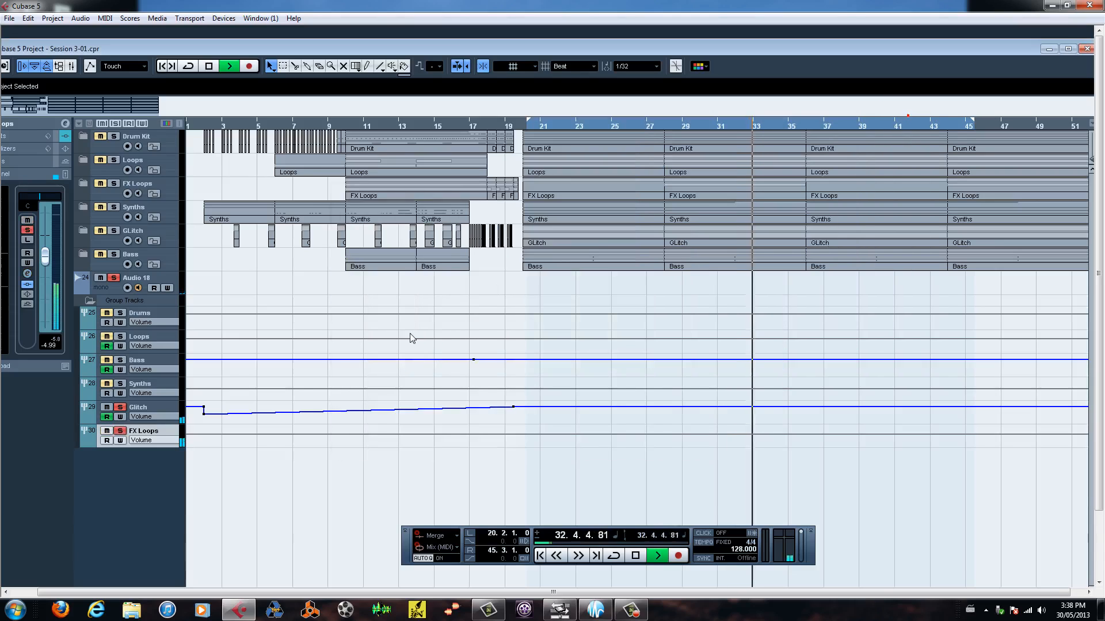
key("space")
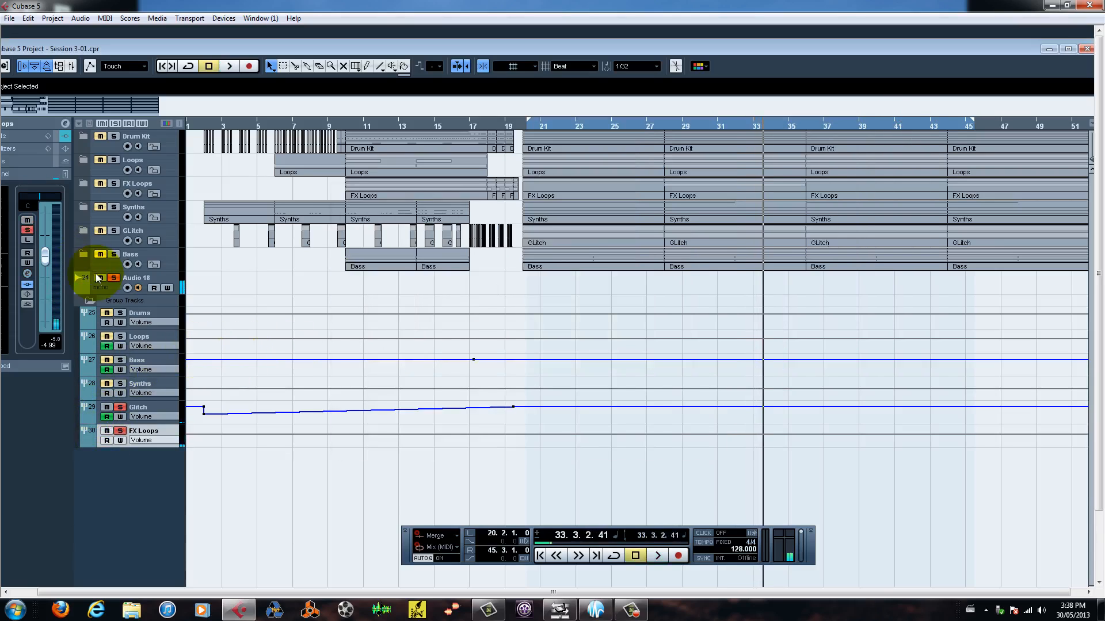